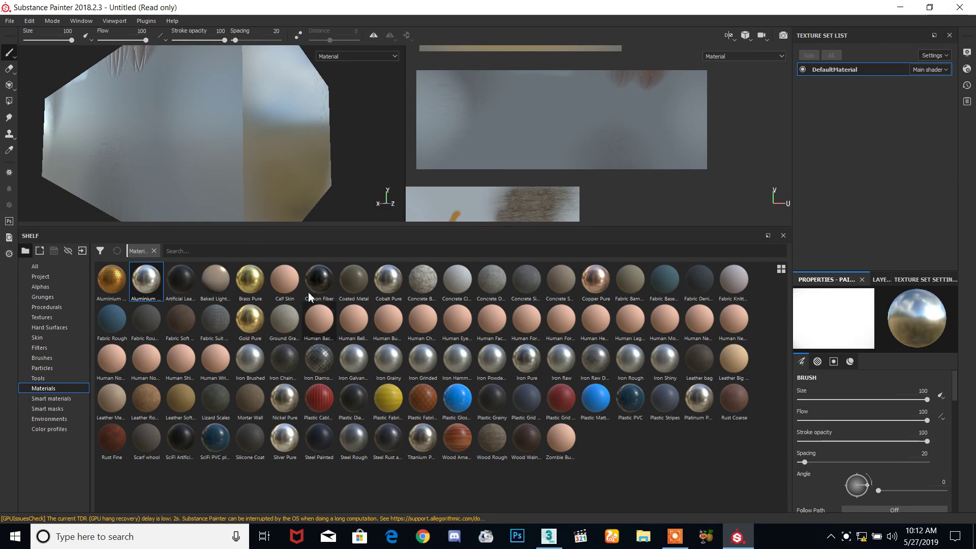
pyautogui.scroll(5, 285, 132)
pyautogui.scroll(-4, 292, 117)
pyautogui.keyDown('alt'); pyautogui.moveTo(292, 117); pyautogui.dragTo(235, 249, button='middle'); pyautogui.keyUp('alt')
pyautogui.moveTo(235, 249)
pyautogui.keyDown('alt'); pyautogui.mouseDown()
pyautogui.moveTo(185, 207)
pyautogui.moveTo(218, 188)
pyautogui.moveTo(251, 126)
pyautogui.moveTo(299, 102)
pyautogui.moveTo(189, 167)
pyautogui.moveTo(167, 157)
pyautogui.moveTo(260, 137)
pyautogui.mouseUp(); pyautogui.keyUp('alt')
pyautogui.scroll(-3, 260, 135)
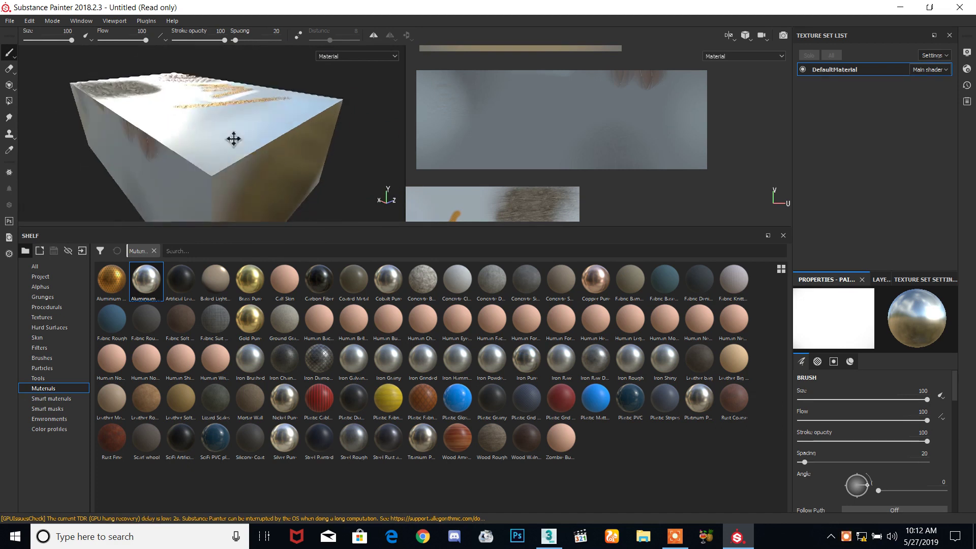
# Browse the shelf's Project, Alphas, Grunges, Textures and Procedurals categories and preview several procedural thumbnails
pyautogui.click(49, 285)
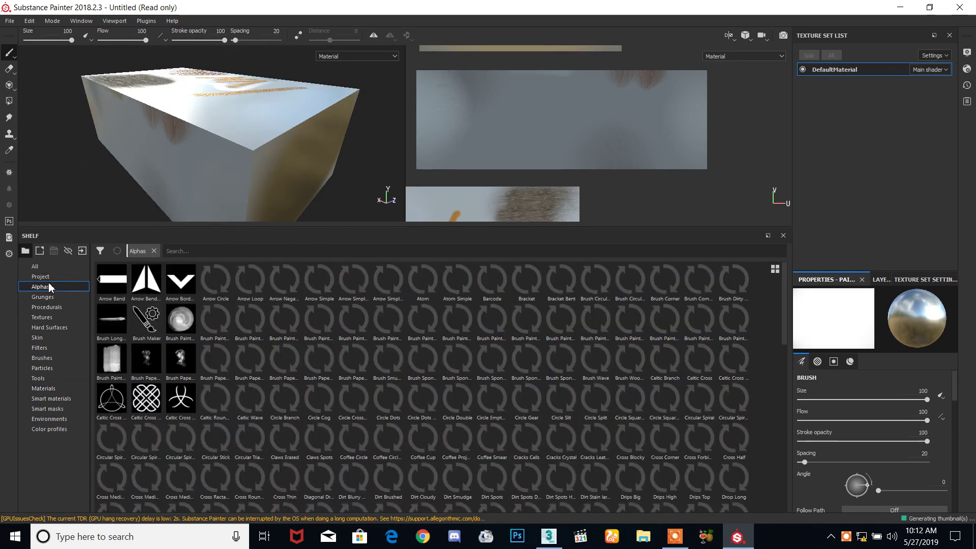
pyautogui.click(50, 278)
pyautogui.click(47, 287)
pyautogui.click(51, 297)
pyautogui.click(53, 305)
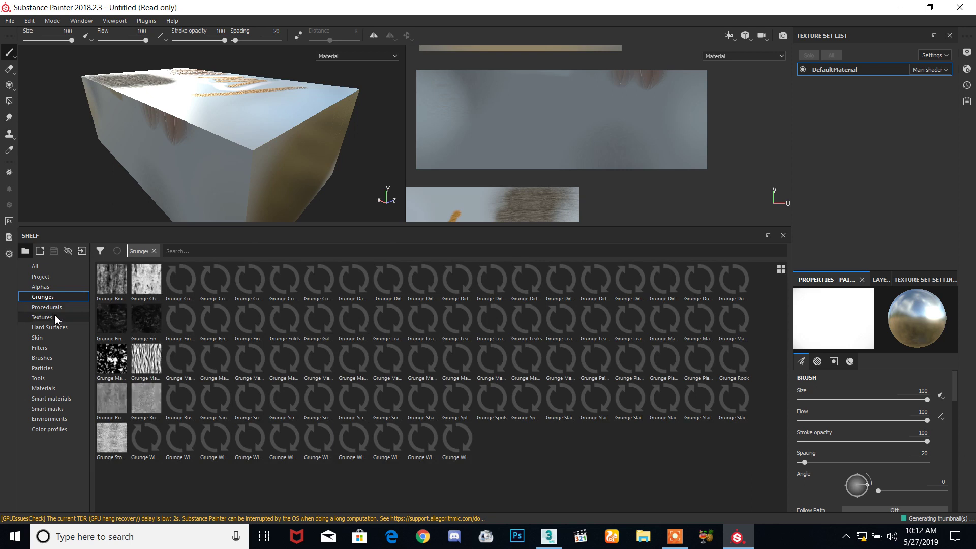
pyautogui.click(56, 317)
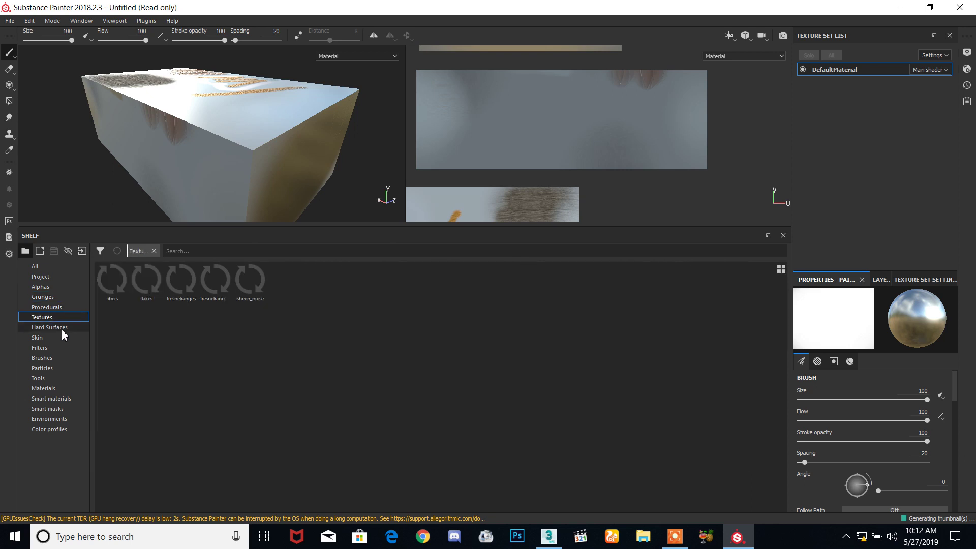
pyautogui.click(57, 308)
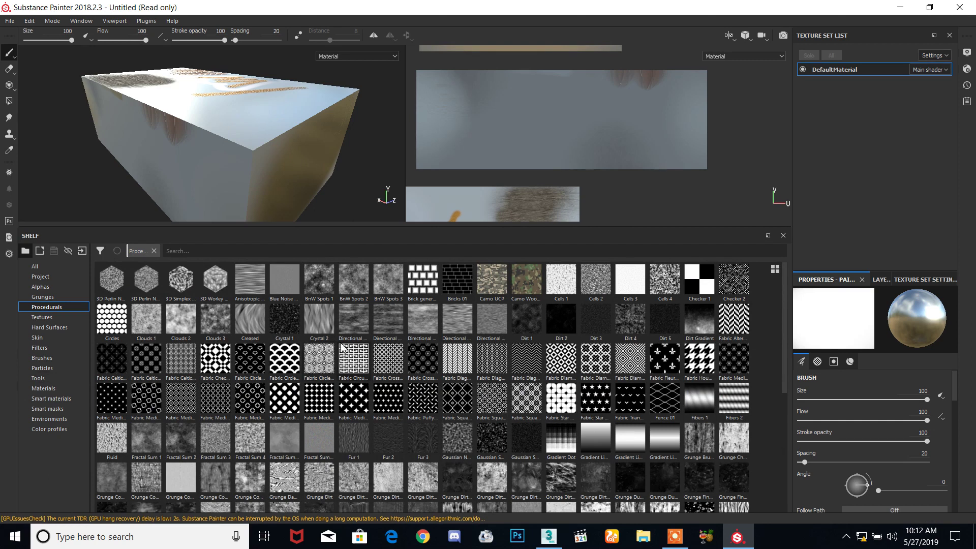
pyautogui.moveTo(334, 331)
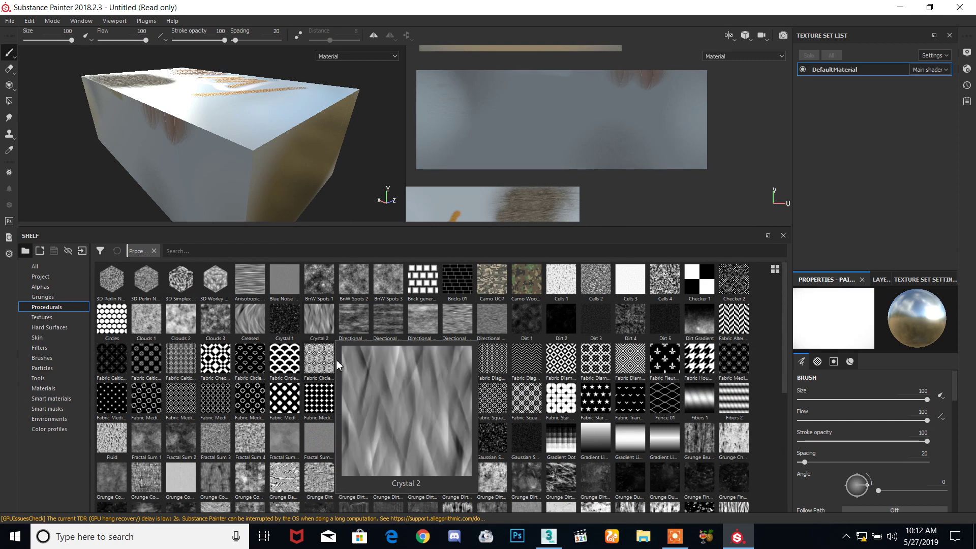
pyautogui.moveTo(220, 413)
pyautogui.moveTo(250, 482)
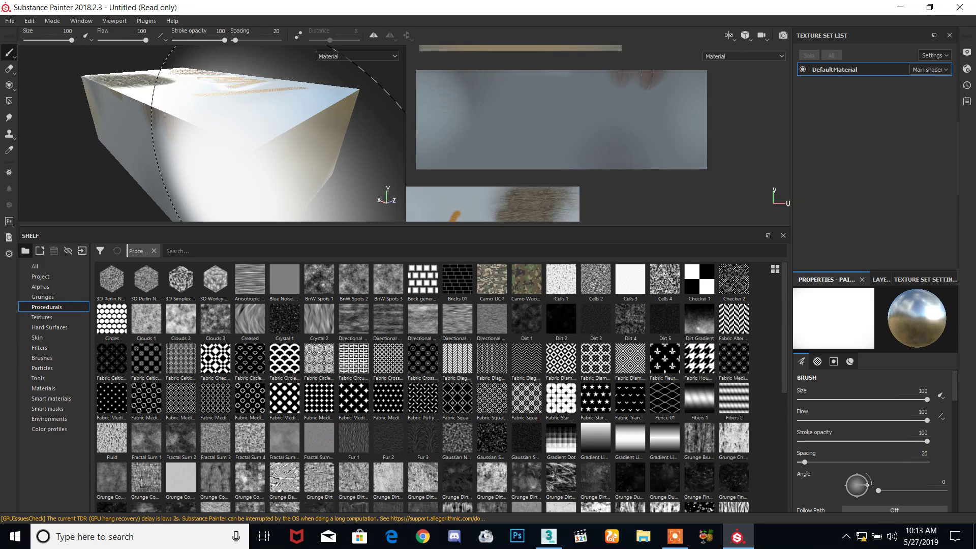
pyautogui.keyDown('alt'); pyautogui.moveTo(277, 125); pyautogui.dragTo(201, 135); pyautogui.keyUp('alt')
pyautogui.moveTo(262, 86)
pyautogui.keyDown('alt'); pyautogui.mouseDown()
pyautogui.moveTo(215, 100)
pyautogui.moveTo(201, 150)
pyautogui.moveTo(305, 96)
pyautogui.moveTo(203, 133)
pyautogui.moveTo(238, 124)
pyautogui.moveTo(203, 127)
pyautogui.moveTo(310, 145)
pyautogui.mouseUp(); pyautogui.keyUp('alt')
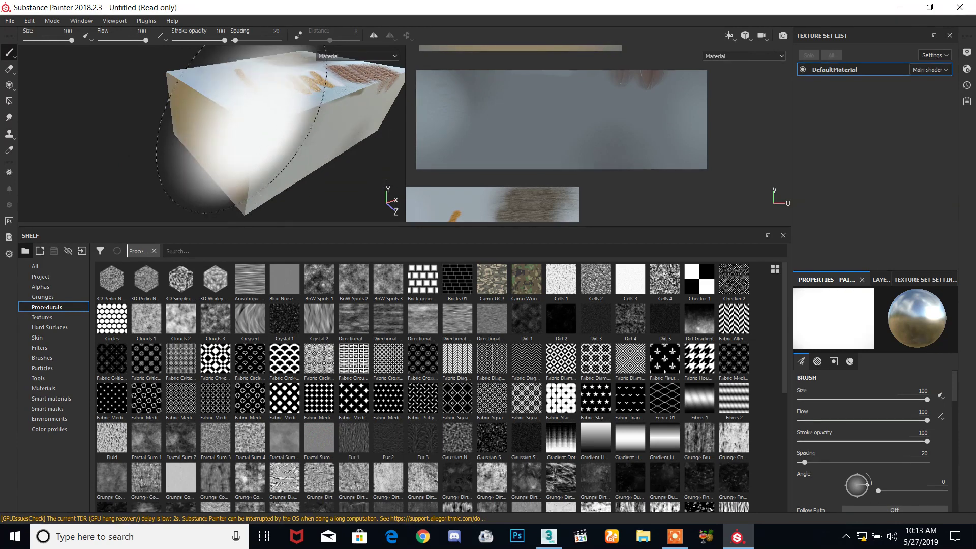
pyautogui.moveTo(249, 125)
pyautogui.keyDown('alt'); pyautogui.mouseDown()
pyautogui.moveTo(326, 145)
pyautogui.moveTo(278, 142)
pyautogui.mouseUp(); pyautogui.keyUp('alt')
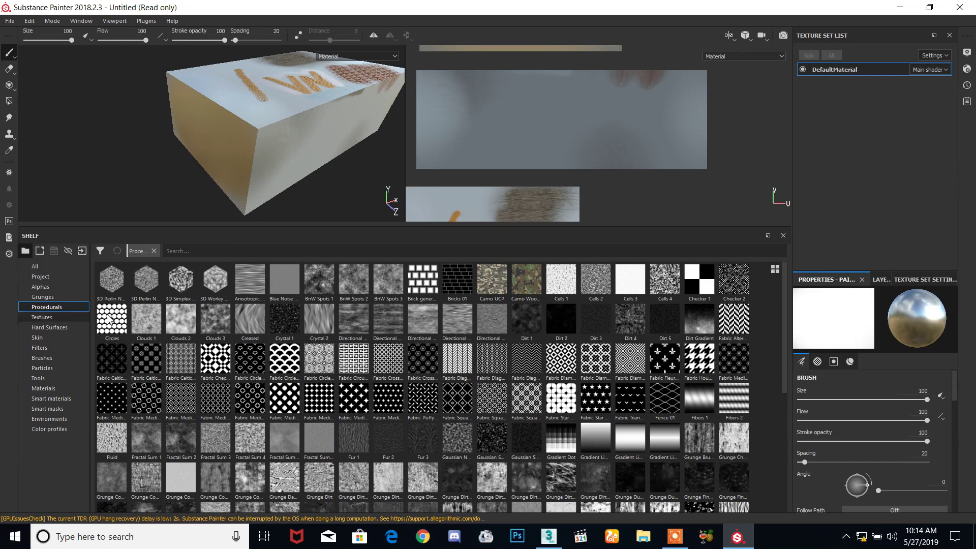
# Load the Arrow Border Cut alpha into the paint brush and check its shape in the brush preview
pyautogui.click(48, 279)
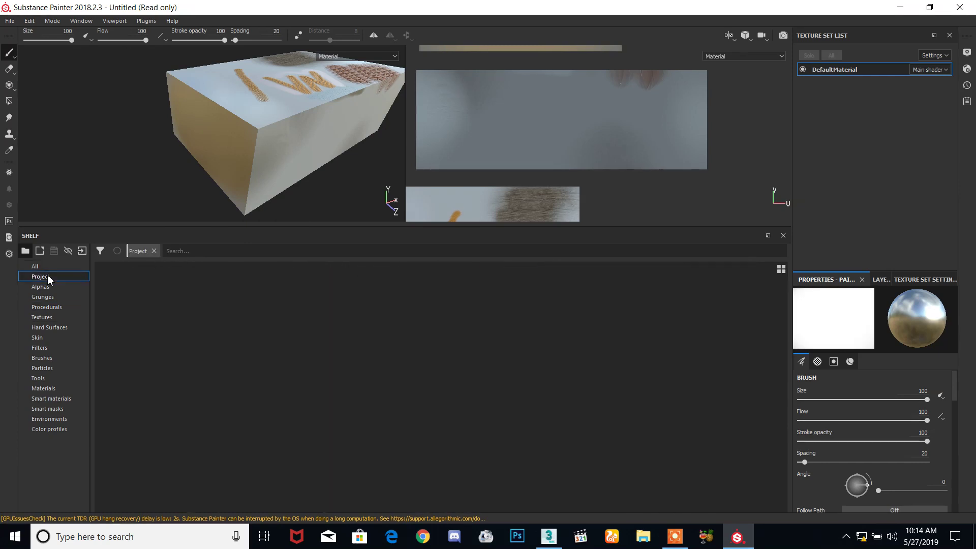
pyautogui.click(44, 287)
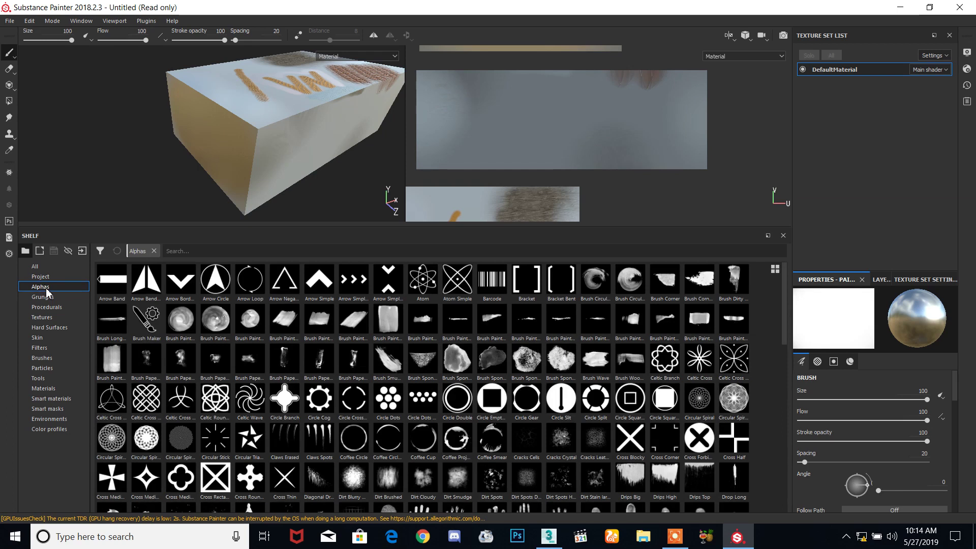
pyautogui.click(174, 288)
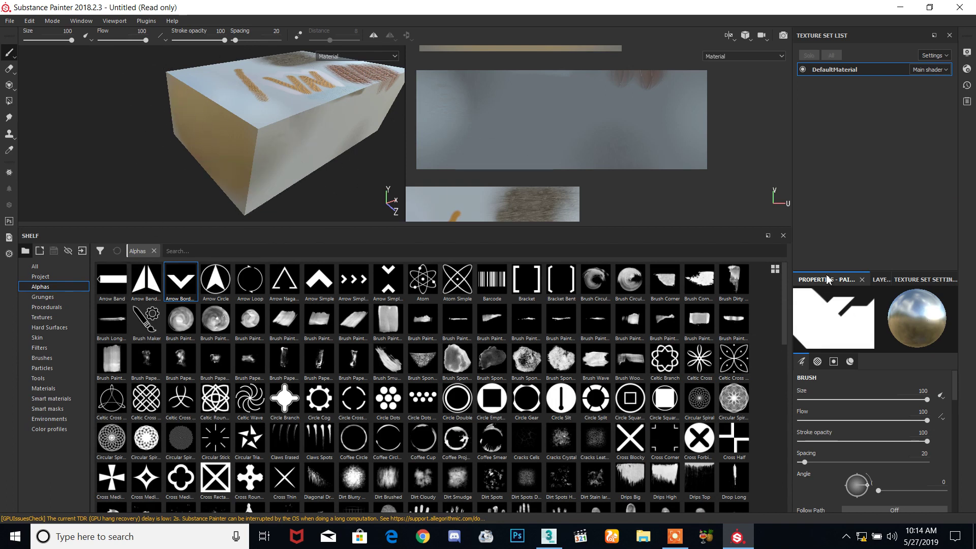
pyautogui.click(820, 332)
pyautogui.moveTo(832, 334); pyautogui.dragTo(832, 339)
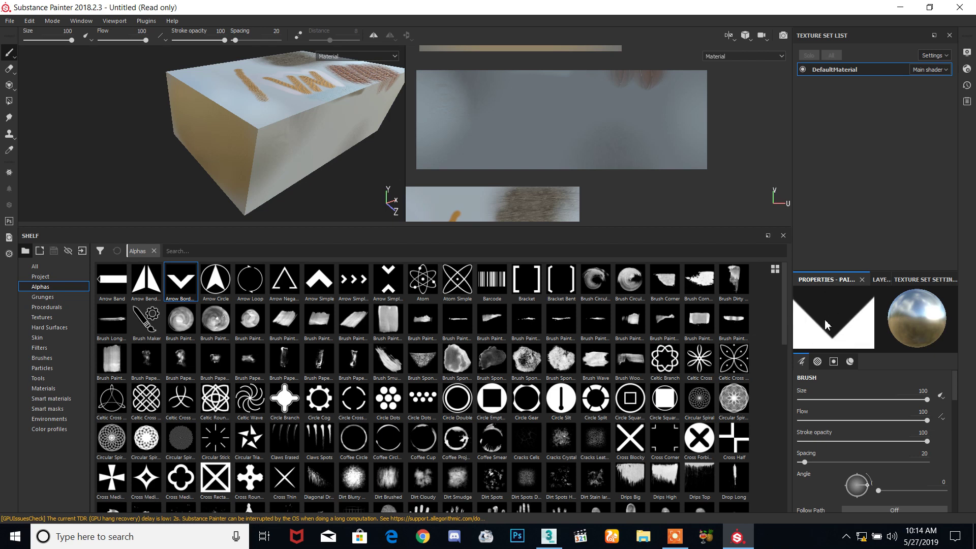
# Separate the Paint properties from the Layers and Texture Set Settings group and dock them above it
pyautogui.click(818, 361)
pyautogui.click(803, 361)
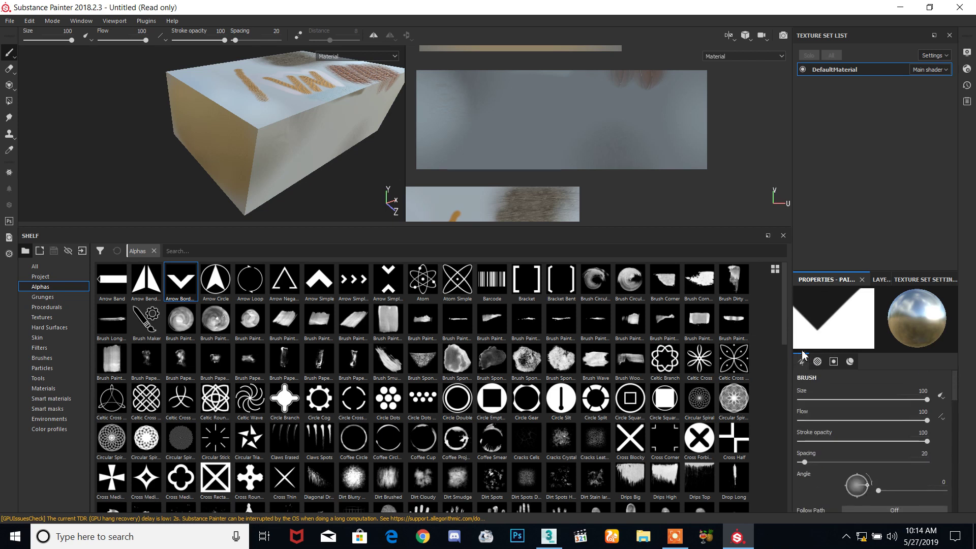
pyautogui.moveTo(831, 216)
pyautogui.mouseDown()
pyautogui.moveTo(832, 194)
pyautogui.moveTo(845, 260)
pyautogui.mouseUp()
# Review the brush's alpha, flow, opacity, spacing, jitter, alignment and size space settings
pyautogui.moveTo(953, 282); pyautogui.dragTo(948, 318)
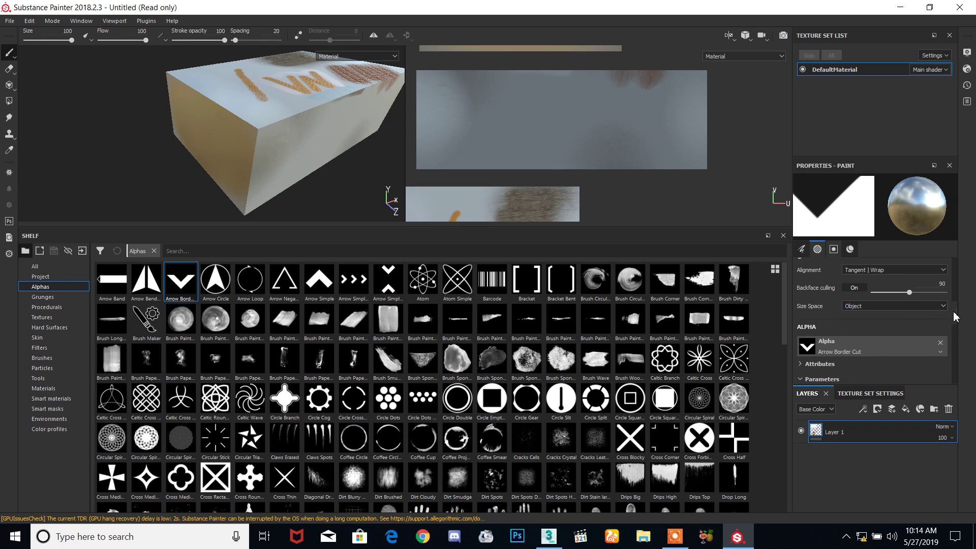
pyautogui.scroll(-1, 956, 318)
pyautogui.moveTo(955, 313); pyautogui.dragTo(955, 282)
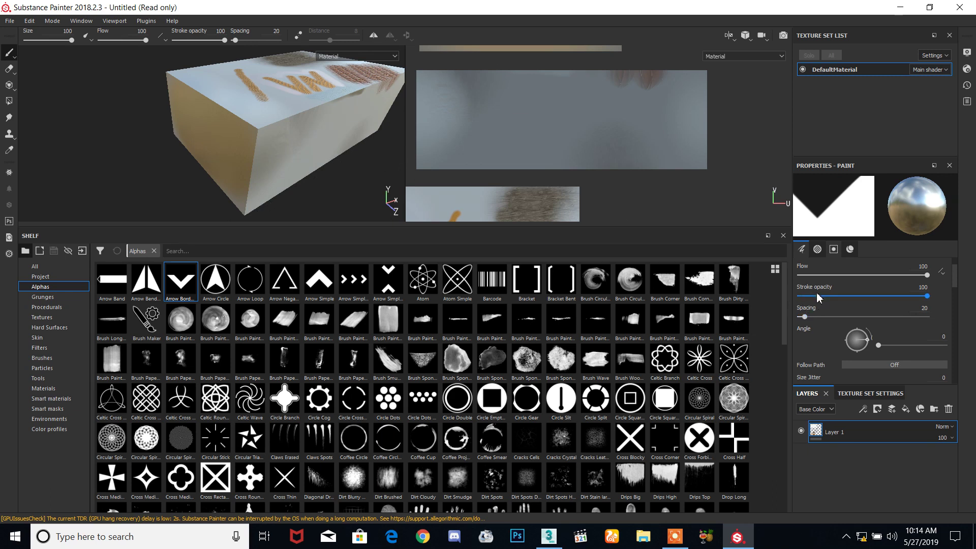
pyautogui.scroll(2, 956, 283)
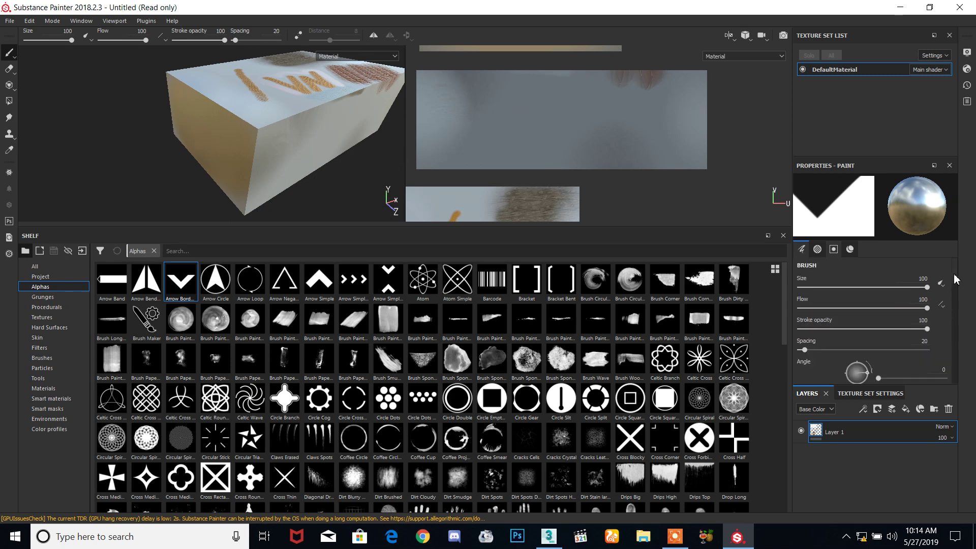
pyautogui.scroll(-3, 955, 302)
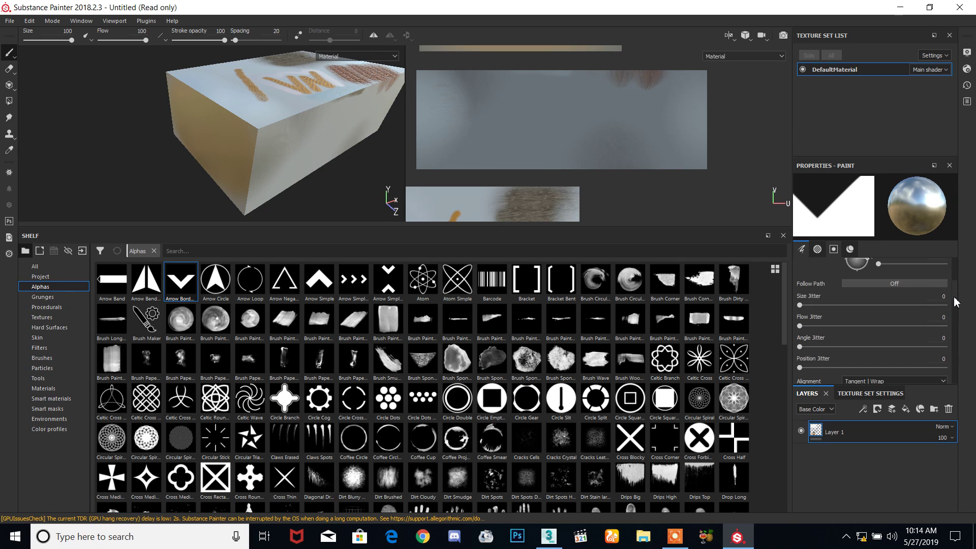
pyautogui.scroll(-2, 955, 302)
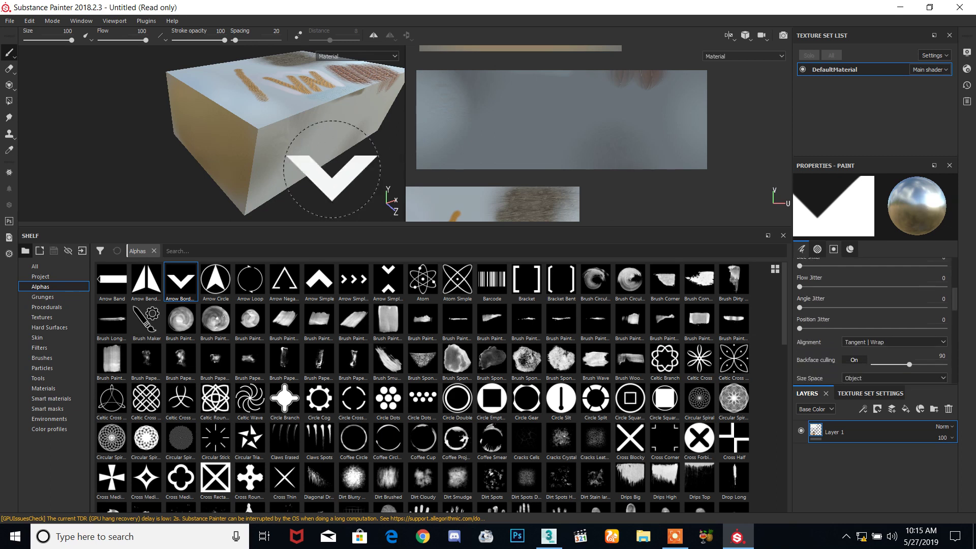
# Stamp the Arrow Border Cut shape onto the box's end face with the reddish-brown "Wood Ame..." material
pyautogui.keyDown('alt'); pyautogui.moveTo(229, 152); pyautogui.dragTo(294, 180); pyautogui.keyUp('alt')
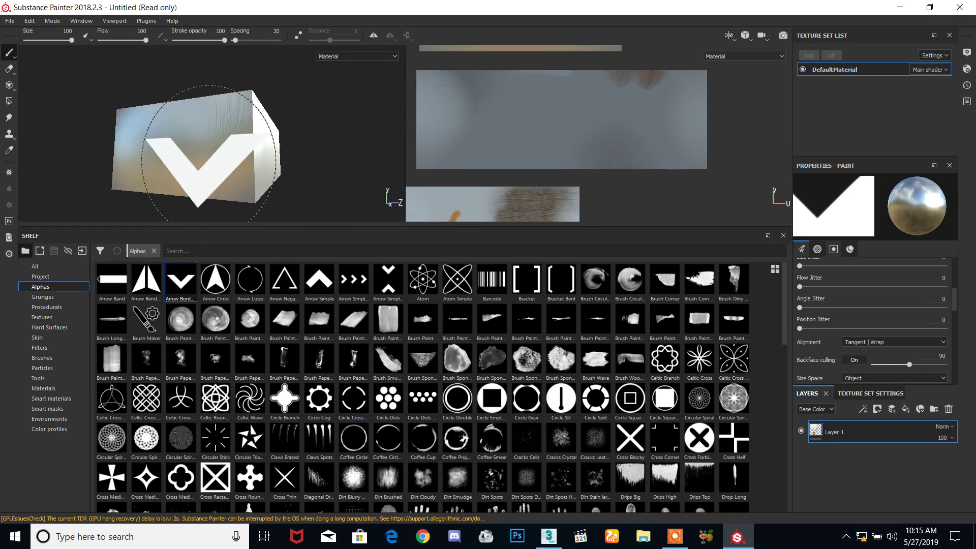
pyautogui.moveTo(178, 141)
pyautogui.keyDown('alt'); pyautogui.mouseDown()
pyautogui.moveTo(207, 148)
pyautogui.moveTo(178, 139)
pyautogui.mouseUp(); pyautogui.keyUp('alt')
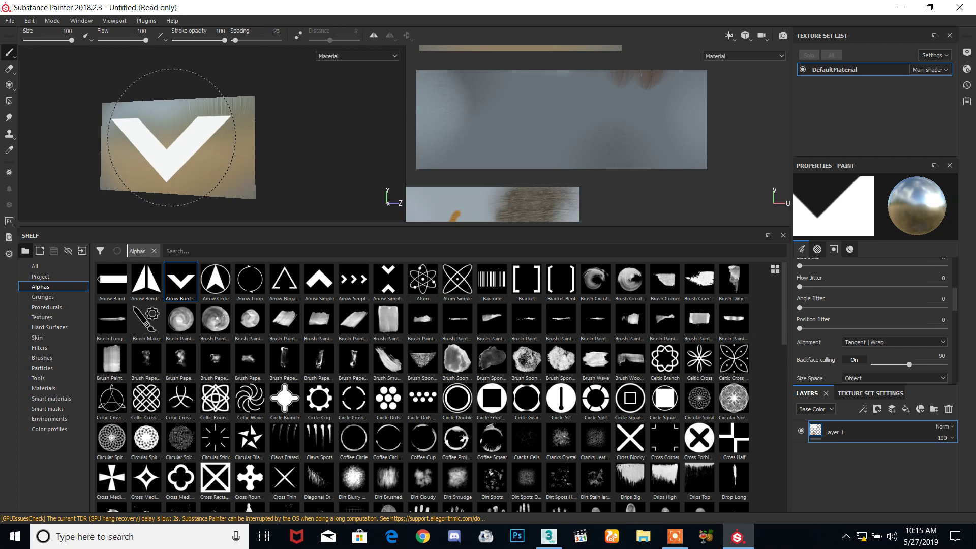
pyautogui.click(44, 388)
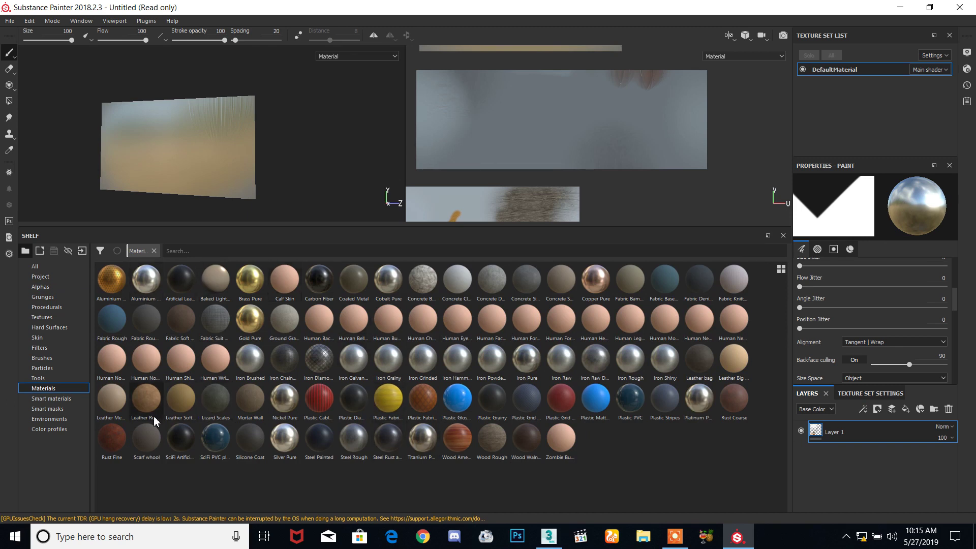
pyautogui.click(115, 436)
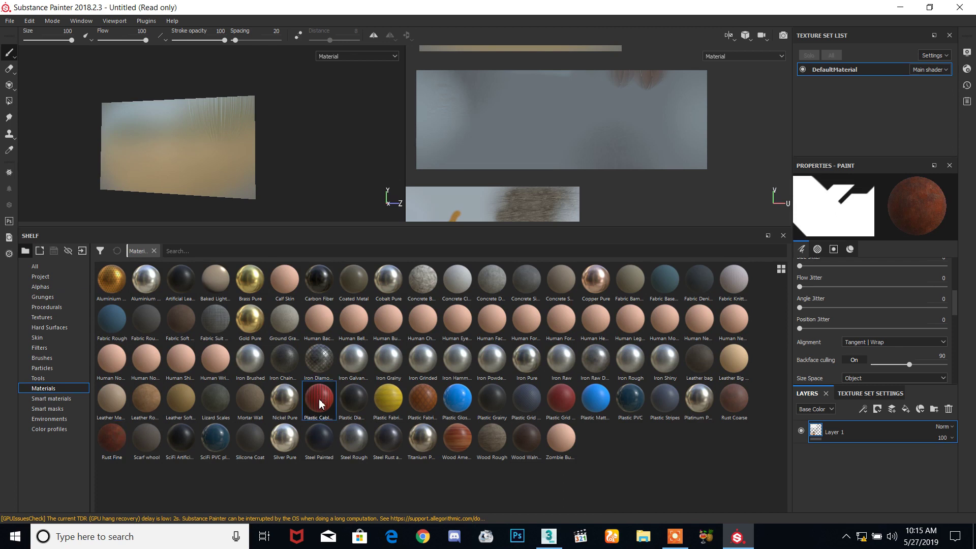
pyautogui.click(320, 404)
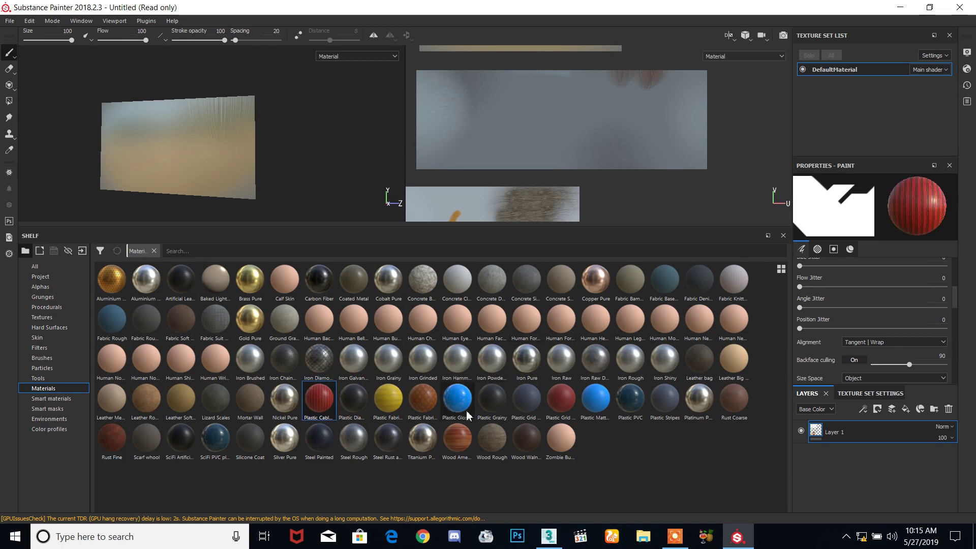
pyautogui.click(457, 438)
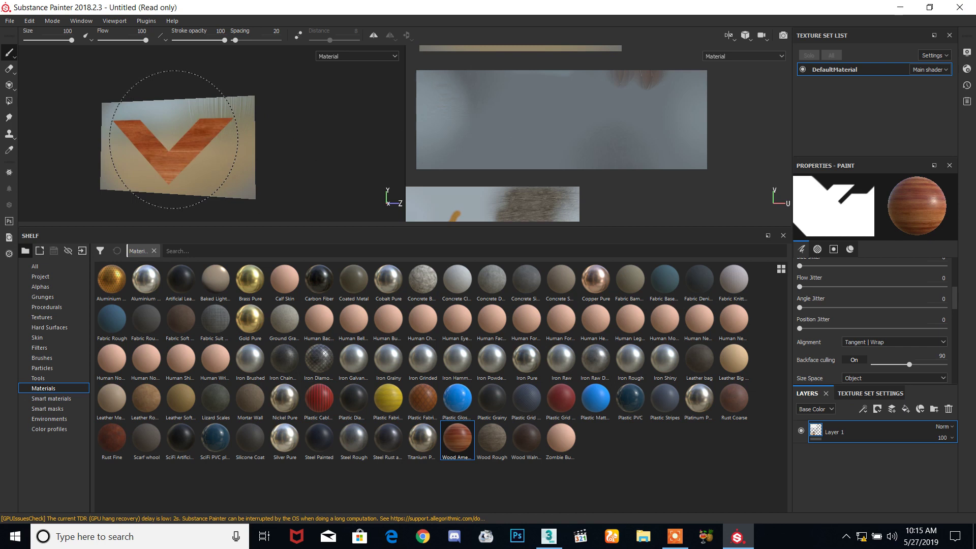
# Shrink the brush size to 0.1 and inspect the edge of the stamped wooden arrow up close
pyautogui.moveTo(207, 127)
pyautogui.keyDown('alt'); pyautogui.mouseDown()
pyautogui.moveTo(257, 102)
pyautogui.moveTo(272, 124)
pyautogui.moveTo(138, 143)
pyautogui.moveTo(336, 134)
pyautogui.mouseUp(); pyautogui.keyUp('alt')
pyautogui.scroll(4, 245, 120)
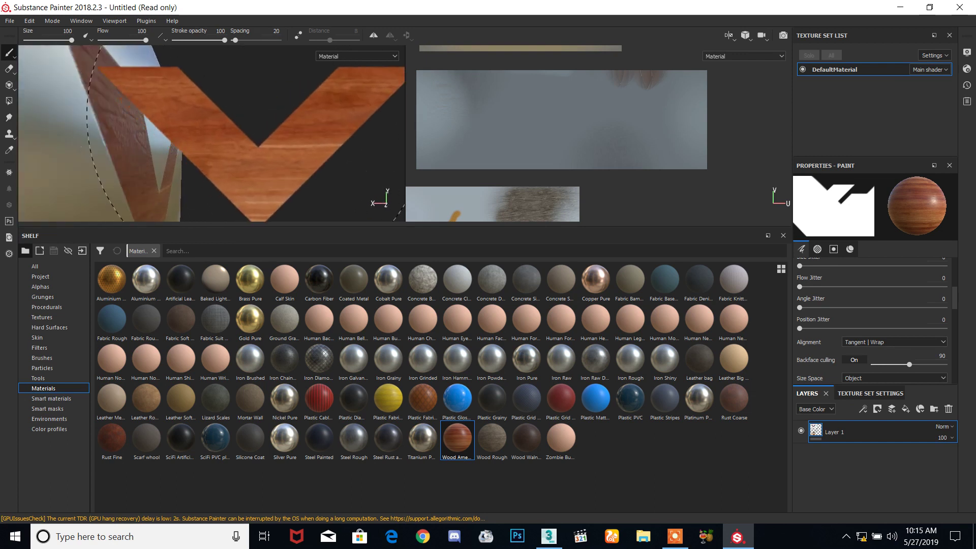
pyautogui.moveTo(269, 129)
pyautogui.keyDown('alt'); pyautogui.mouseDown()
pyautogui.moveTo(283, 128)
pyautogui.moveTo(83, 78)
pyautogui.moveTo(83, 61)
pyautogui.moveTo(93, 89)
pyautogui.moveTo(87, 130)
pyautogui.moveTo(394, 194)
pyautogui.moveTo(17, 109)
pyautogui.moveTo(19, 96)
pyautogui.moveTo(38, 126)
pyautogui.moveTo(229, 120)
pyautogui.moveTo(377, 135)
pyautogui.moveTo(212, 128)
pyautogui.mouseUp(); pyautogui.keyUp('alt')
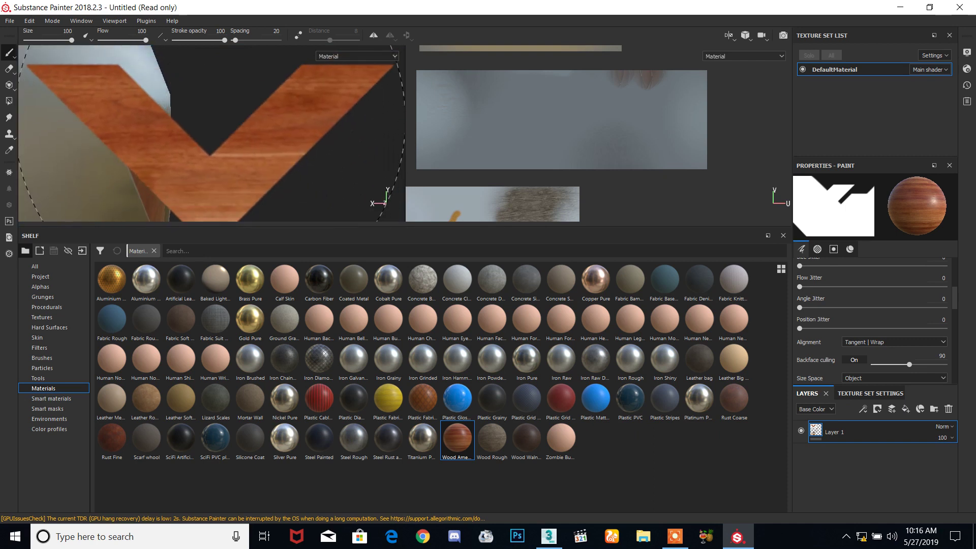
pyautogui.keyDown('ctrl'); pyautogui.moveTo(210, 121); pyautogui.dragTo(117, 119, button='right'); pyautogui.keyUp('ctrl')
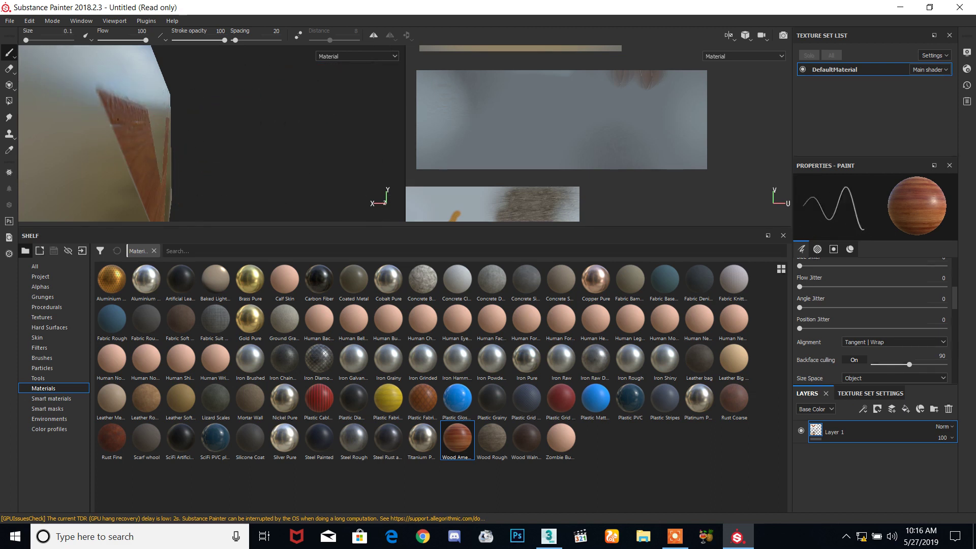
pyautogui.moveTo(100, 98)
pyautogui.keyDown('alt'); pyautogui.mouseDown()
pyautogui.moveTo(135, 119)
pyautogui.moveTo(124, 124)
pyautogui.moveTo(130, 138)
pyautogui.moveTo(143, 131)
pyautogui.moveTo(133, 146)
pyautogui.mouseUp(); pyautogui.keyUp('alt')
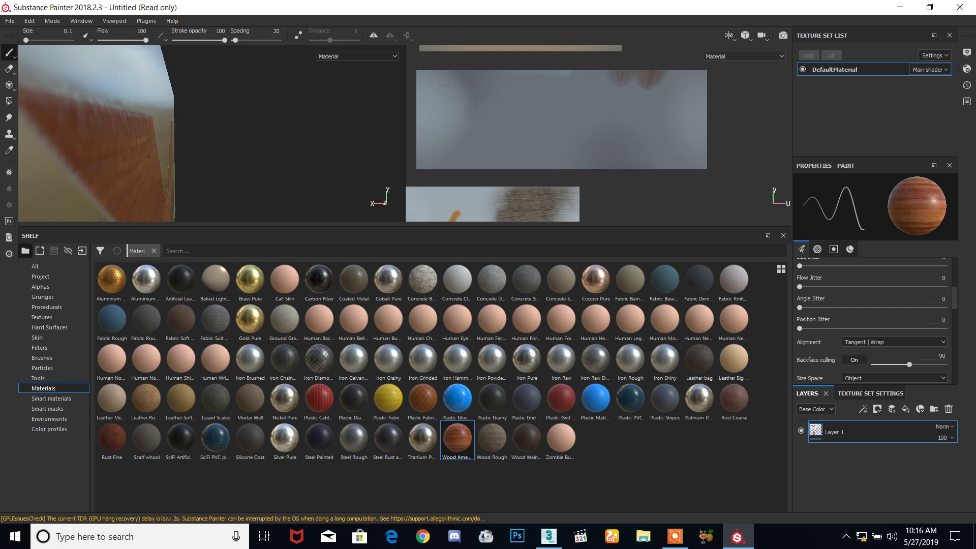
pyautogui.hotkey('ctrl', 'shift')
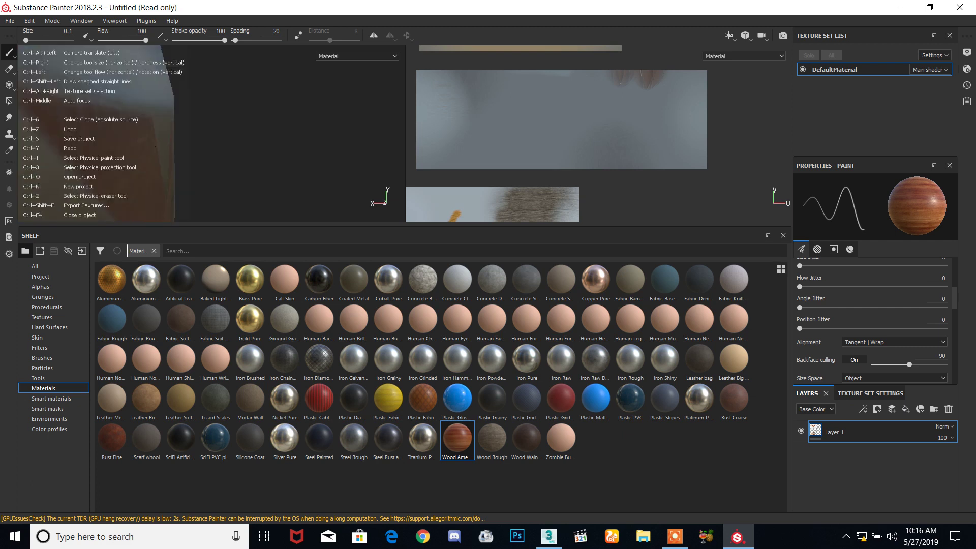
pyautogui.hotkey('ctrl', 'shift')
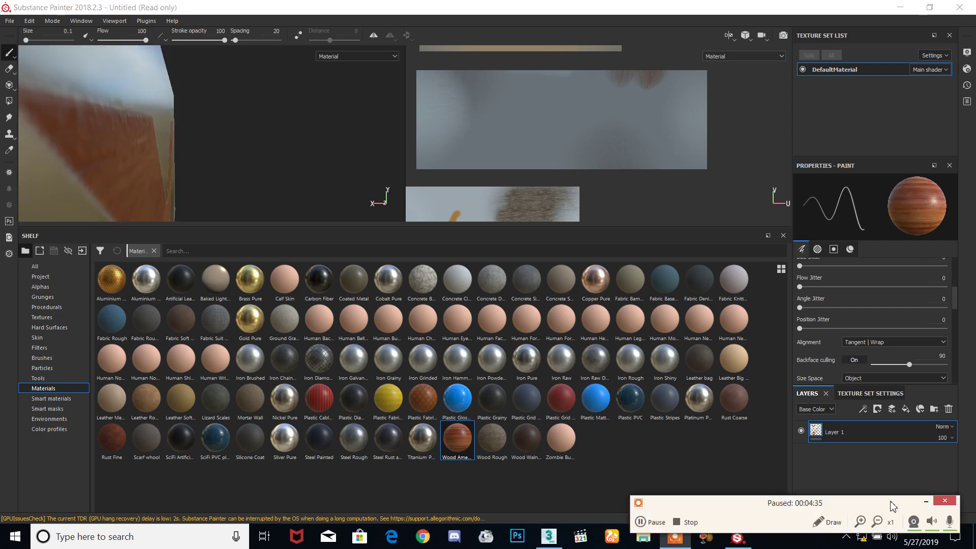
pyautogui.click(924, 503)
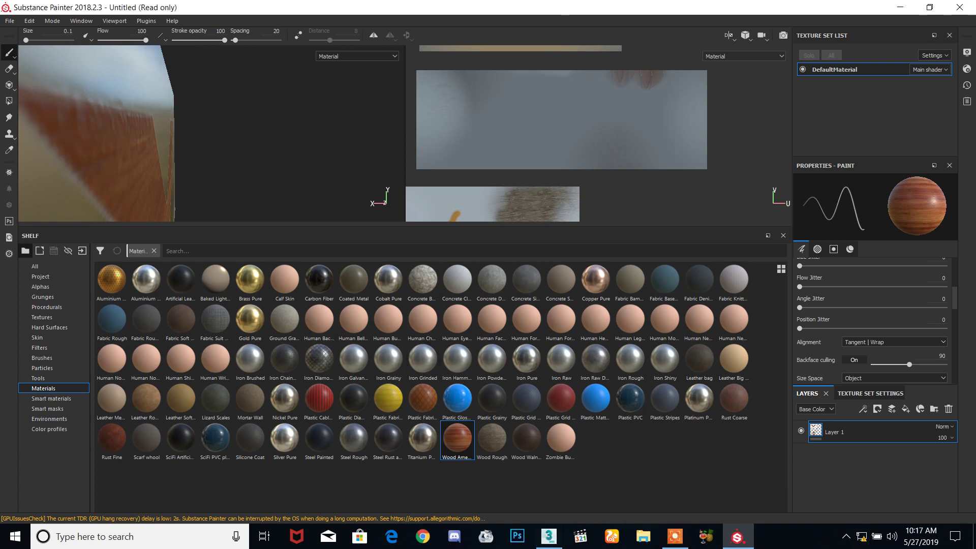
pyautogui.scroll(-5, 235, 115)
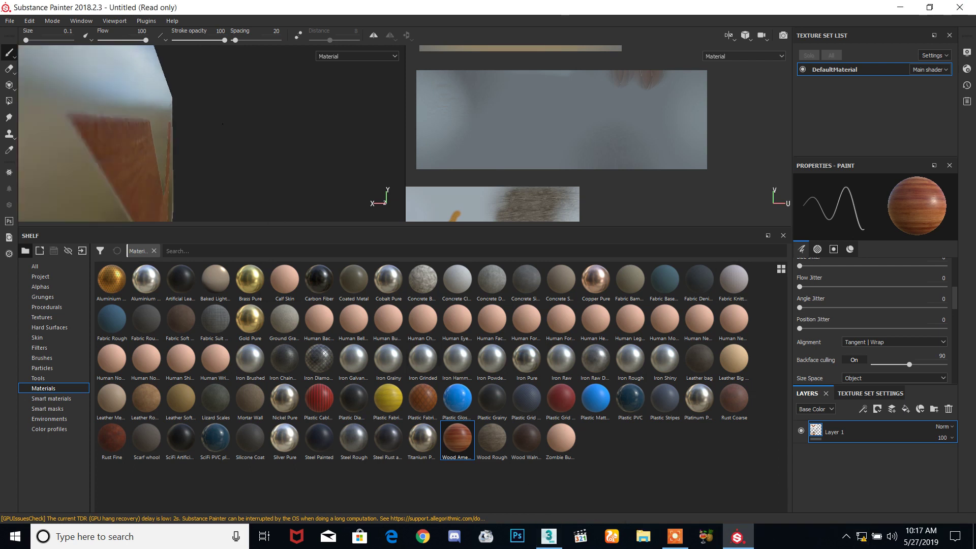
pyautogui.keyDown('alt'); pyautogui.moveTo(221, 157); pyautogui.dragTo(82, 158); pyautogui.keyUp('alt')
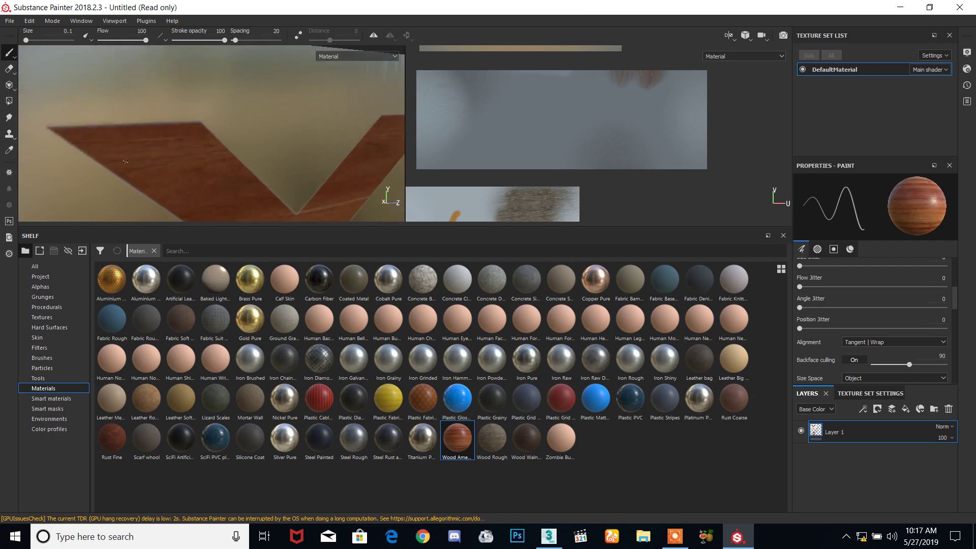
pyautogui.scroll(-5, 159, 152)
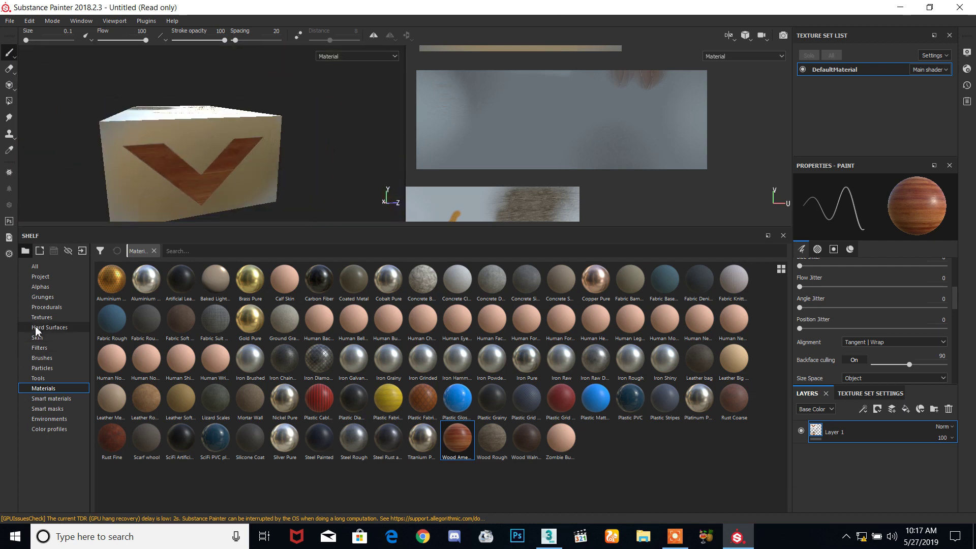
# Browse the shelf's Project and Alphas categories, looking through the available alpha shapes
pyautogui.click(44, 277)
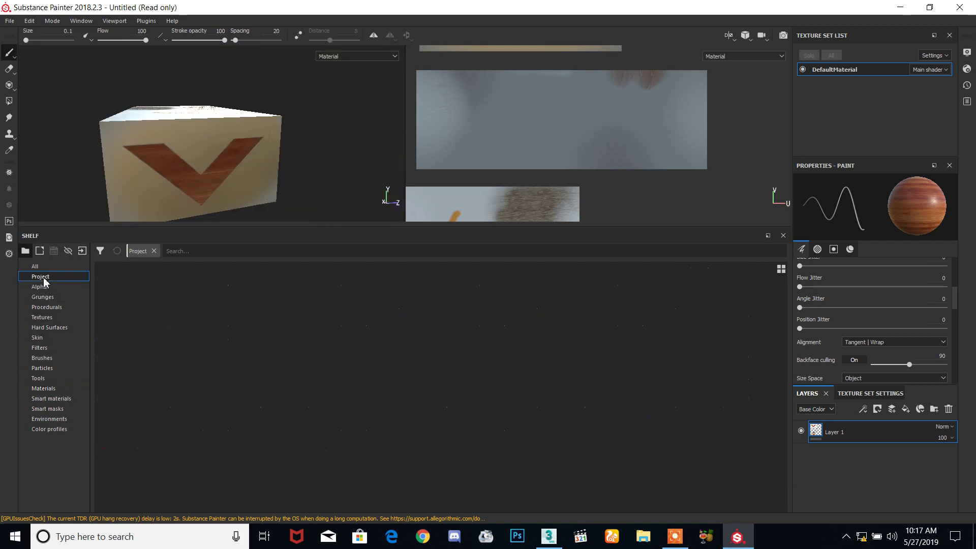
pyautogui.click(51, 286)
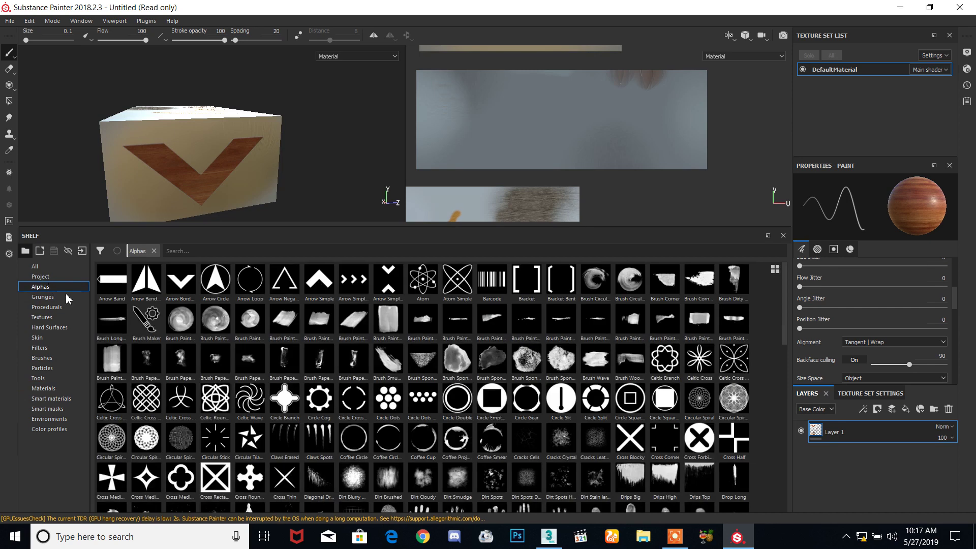
pyautogui.scroll(-10, 249, 361)
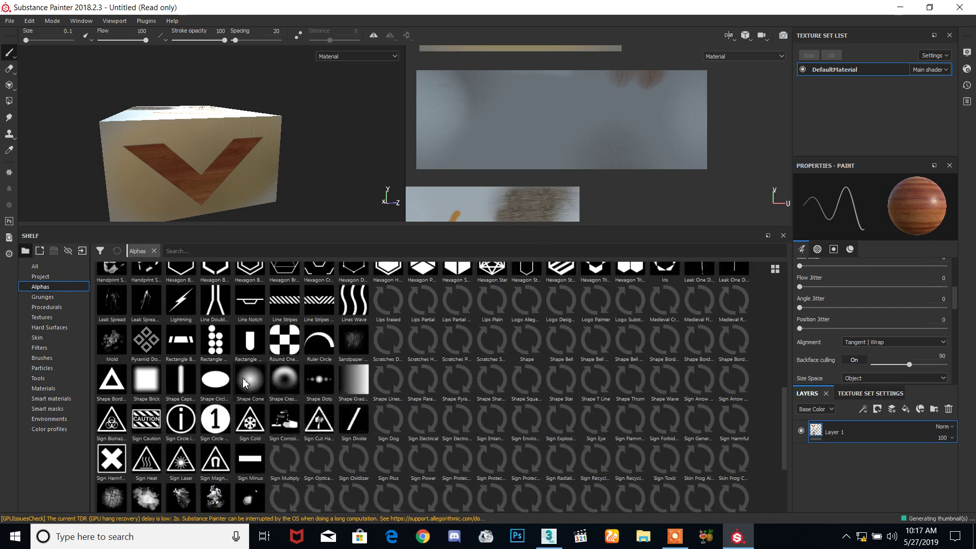
pyautogui.moveTo(243, 382)
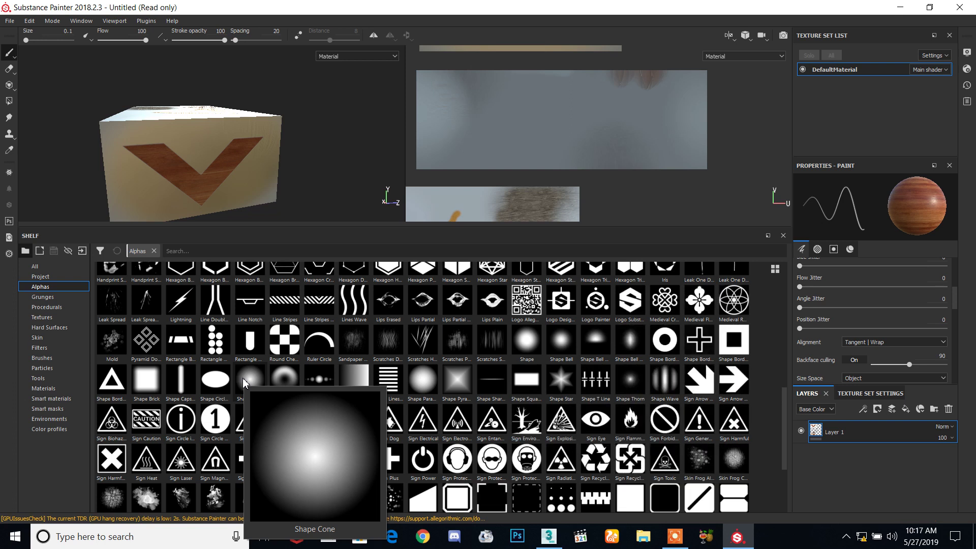
pyautogui.scroll(5, 204, 344)
pyautogui.scroll(3, 203, 344)
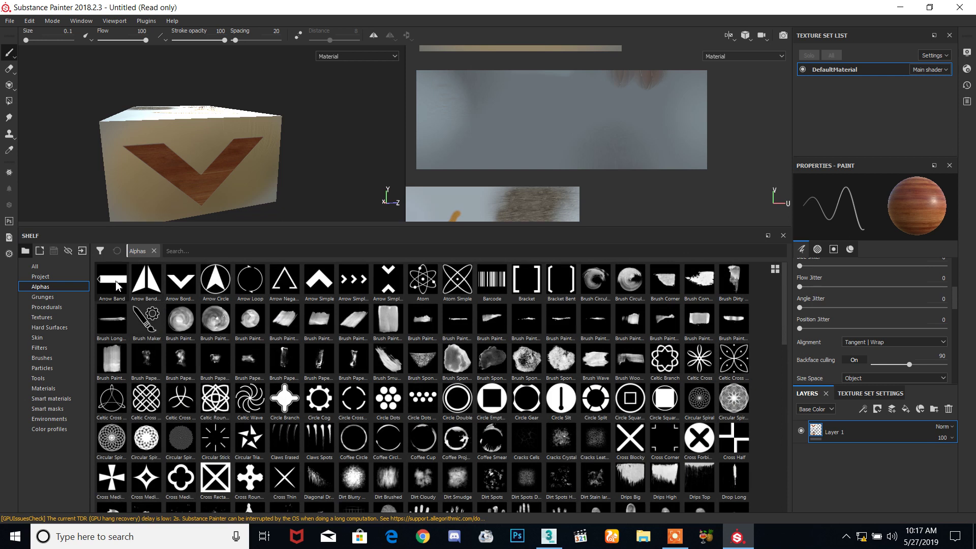
# Enlarge the brush to size 100 and stamp wooden arrows on both sides of the existing arrow on the box's end face
pyautogui.moveTo(146, 291)
pyautogui.keyDown('ctrl'); pyautogui.moveTo(232, 164); pyautogui.dragTo(300, 164, button='right'); pyautogui.keyUp('ctrl')
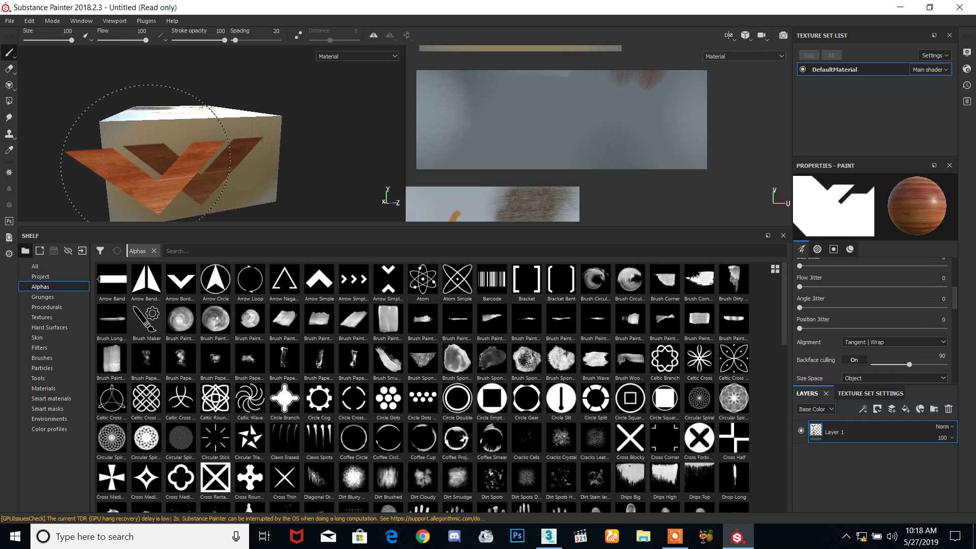
pyautogui.keyDown('alt'); pyautogui.moveTo(148, 171); pyautogui.dragTo(181, 170, button='middle'); pyautogui.keyUp('alt')
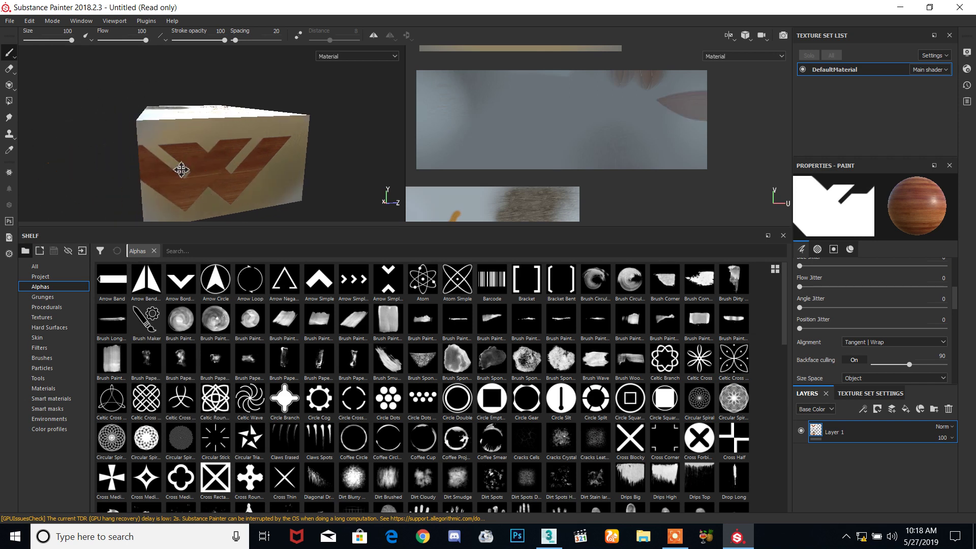
pyautogui.moveTo(181, 169)
pyautogui.keyDown('alt'); pyautogui.mouseDown()
pyautogui.moveTo(258, 152)
pyautogui.moveTo(399, 188)
pyautogui.moveTo(366, 135)
pyautogui.moveTo(218, 126)
pyautogui.moveTo(219, 169)
pyautogui.moveTo(102, 161)
pyautogui.moveTo(83, 145)
pyautogui.moveTo(119, 145)
pyautogui.mouseUp(); pyautogui.keyUp('alt')
pyautogui.moveTo(294, 151)
pyautogui.keyDown('alt'); pyautogui.mouseDown(button='middle')
pyautogui.moveTo(297, 138)
pyautogui.moveTo(278, 145)
pyautogui.mouseUp(button='middle'); pyautogui.keyUp('alt')
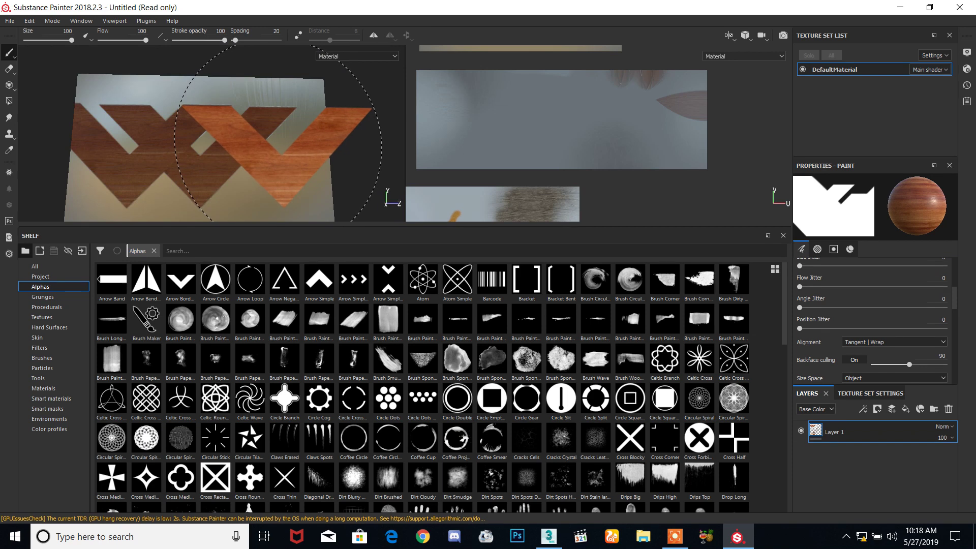
pyautogui.moveTo(283, 146)
pyautogui.keyDown('alt'); pyautogui.mouseDown()
pyautogui.moveTo(270, 113)
pyautogui.moveTo(366, 159)
pyautogui.moveTo(260, 171)
pyautogui.moveTo(392, 203)
pyautogui.moveTo(297, 183)
pyautogui.moveTo(287, 196)
pyautogui.mouseUp(); pyautogui.keyUp('alt')
# Look through the alphas and choose a smeared Handprint shape for the brush
pyautogui.scroll(-10, 490, 374)
pyautogui.scroll(10, 488, 368)
pyautogui.scroll(-3, 508, 386)
pyautogui.scroll(-10, 518, 394)
pyautogui.scroll(10, 521, 376)
pyautogui.scroll(-3, 527, 356)
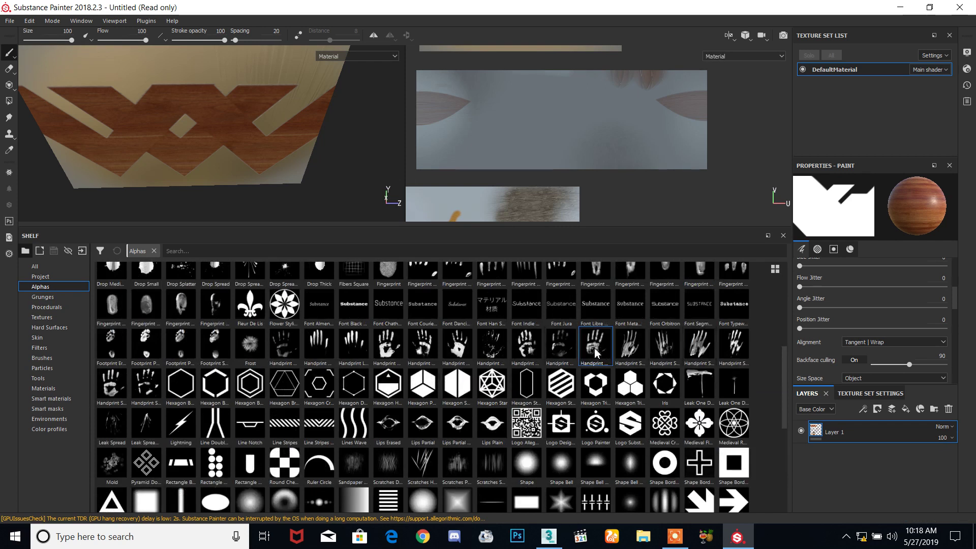
# Set the brush size to 57.76 and stamp a wooden handprint on the box's long side
pyautogui.moveTo(244, 122)
pyautogui.keyDown('alt'); pyautogui.mouseDown()
pyautogui.moveTo(155, 165)
pyautogui.moveTo(240, 152)
pyautogui.mouseUp(); pyautogui.keyUp('alt')
pyautogui.press('[')
pyautogui.press('[')
pyautogui.press('[')
pyautogui.press('[')
pyautogui.press(']')
pyautogui.press(']')
pyautogui.press(']')
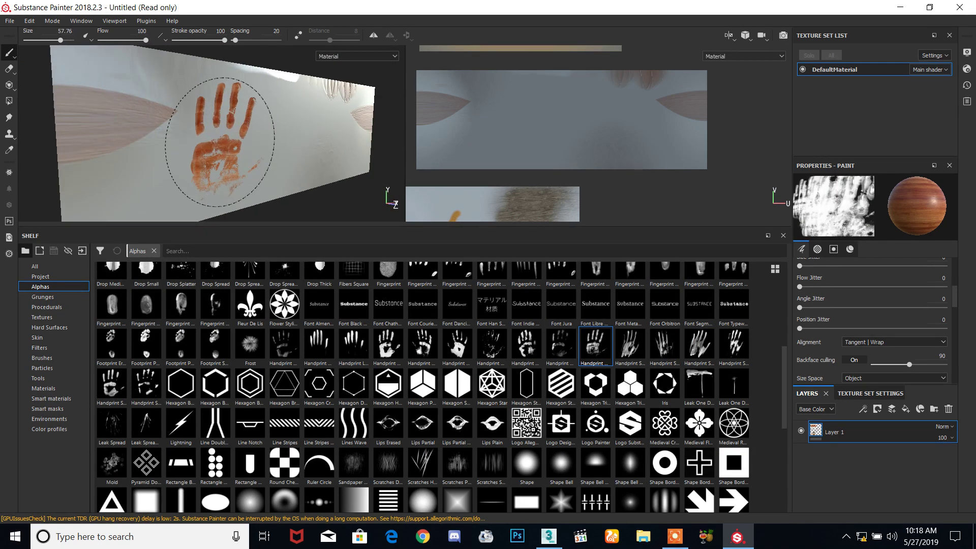
pyautogui.click(223, 140)
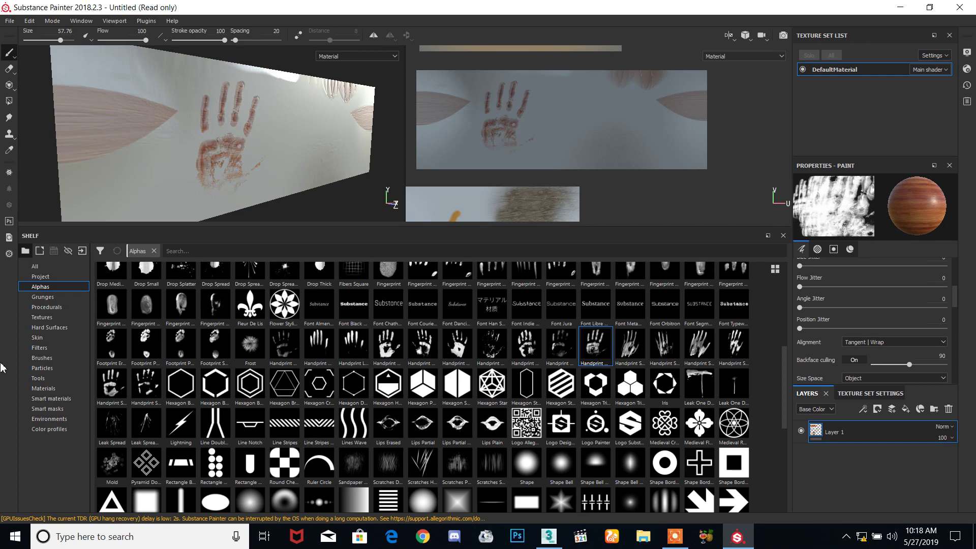
# Switch the brush to the red Plastic Grid material and stamp a handprint beside the wooden one
pyautogui.keyDown('alt'); pyautogui.moveTo(255, 200); pyautogui.dragTo(236, 215); pyautogui.keyUp('alt')
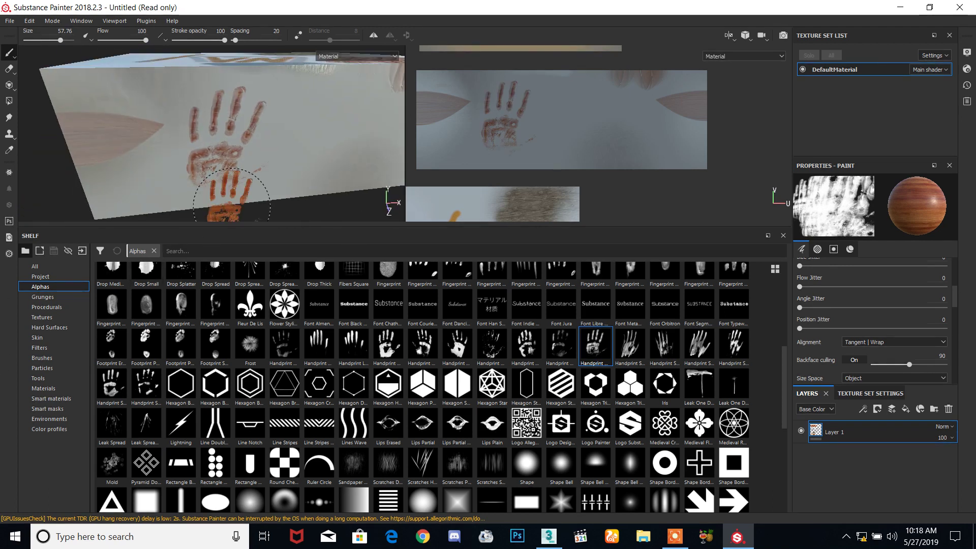
pyautogui.scroll(-2, 224, 142)
pyautogui.scroll(5, 222, 141)
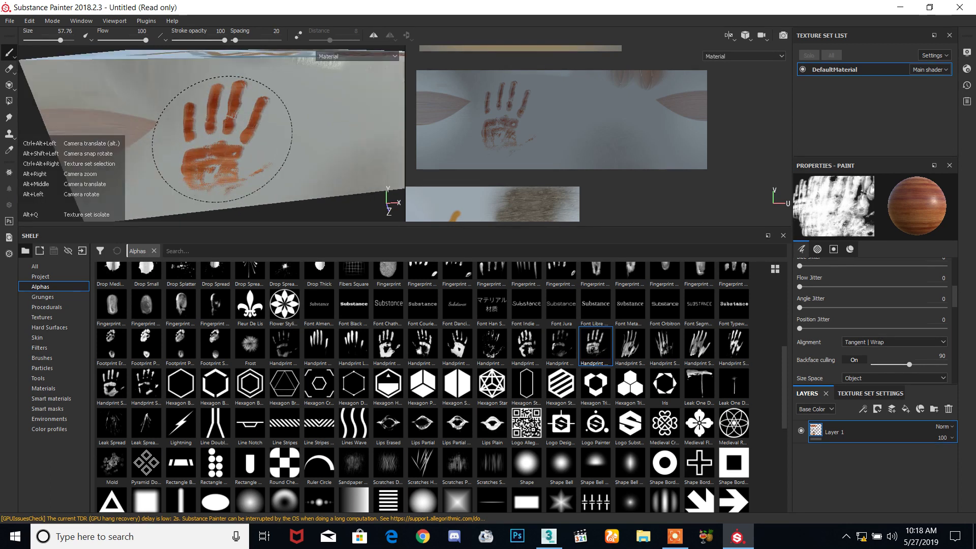
pyautogui.moveTo(223, 143)
pyautogui.keyDown('alt'); pyautogui.mouseDown()
pyautogui.moveTo(227, 183)
pyautogui.moveTo(243, 198)
pyautogui.mouseUp(); pyautogui.keyUp('alt')
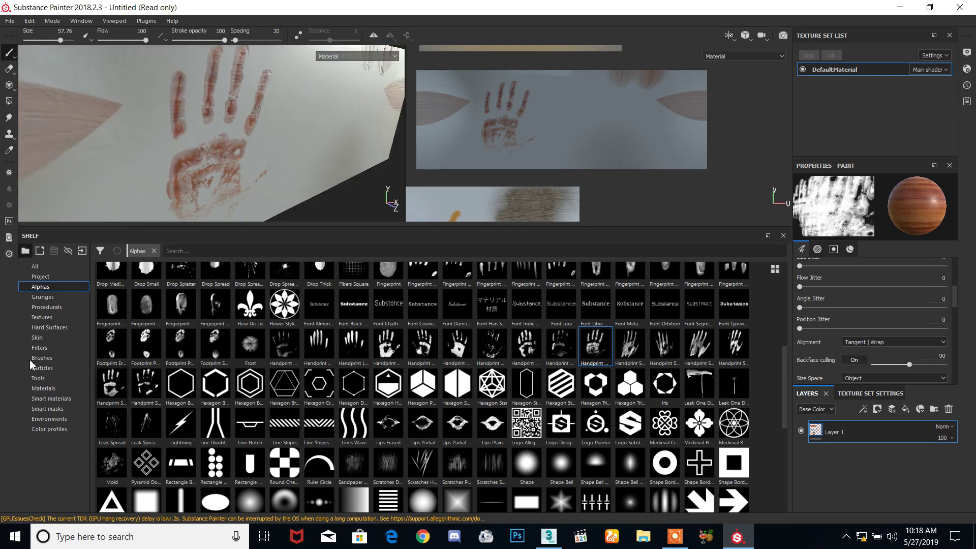
pyautogui.click(44, 388)
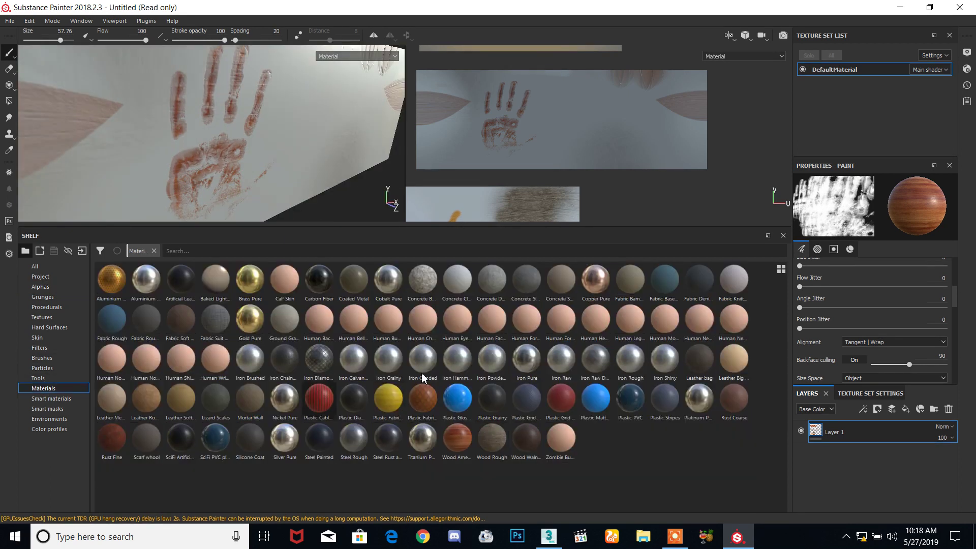
pyautogui.click(302, 147)
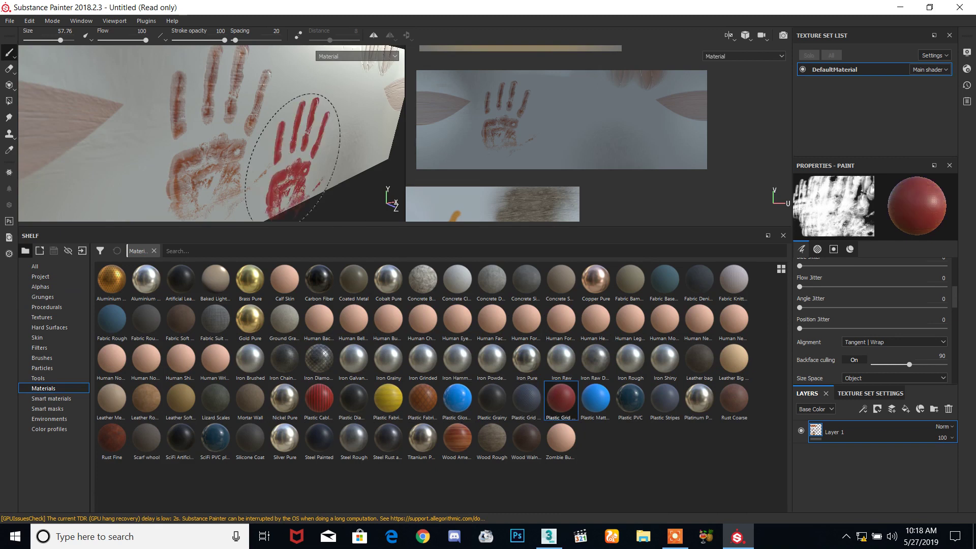
pyautogui.keyDown('alt'); pyautogui.moveTo(196, 156); pyautogui.dragTo(160, 140, button='middle'); pyautogui.keyUp('alt')
# Stamp more handprints in the Rust Fine material around the existing ones, reducing the brush size to 4.84
pyautogui.click(107, 438)
pyautogui.click(71, 132)
pyautogui.moveTo(229, 105)
pyautogui.keyDown('alt'); pyautogui.mouseDown()
pyautogui.moveTo(246, 90)
pyautogui.moveTo(276, 131)
pyautogui.moveTo(231, 123)
pyautogui.moveTo(299, 96)
pyautogui.moveTo(299, 120)
pyautogui.moveTo(322, 131)
pyautogui.moveTo(276, 144)
pyautogui.moveTo(182, 118)
pyautogui.moveTo(245, 131)
pyautogui.mouseUp(); pyautogui.keyUp('alt')
pyautogui.scroll(1, 246, 131)
pyautogui.scroll(-1, 246, 131)
pyautogui.moveTo(245, 131)
pyautogui.keyDown('ctrl'); pyautogui.mouseDown(button='right')
pyautogui.moveTo(203, 131)
pyautogui.moveTo(193, 152)
pyautogui.mouseUp(button='right'); pyautogui.keyUp('ctrl')
pyautogui.click(300, 120)
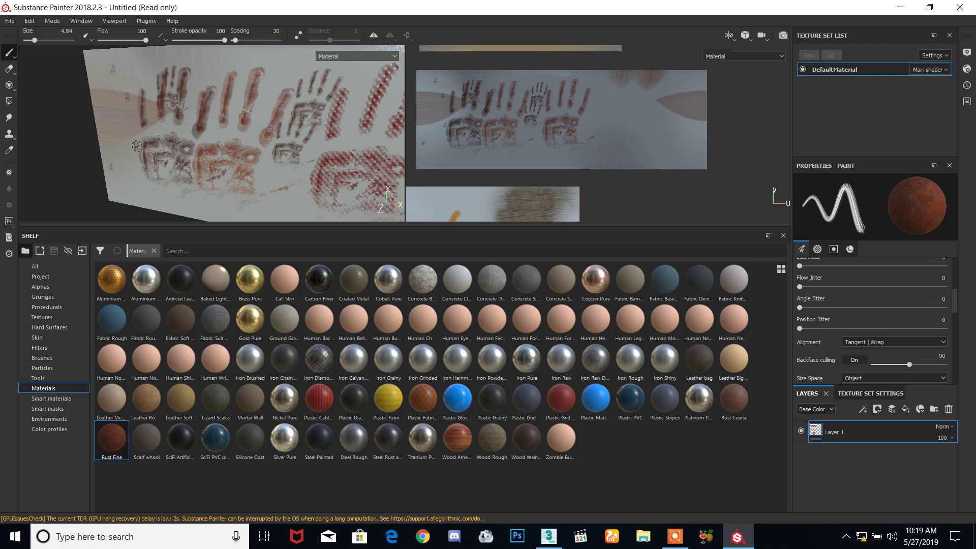
pyautogui.keyDown('alt'); pyautogui.moveTo(260, 162); pyautogui.dragTo(273, 166); pyautogui.keyUp('alt')
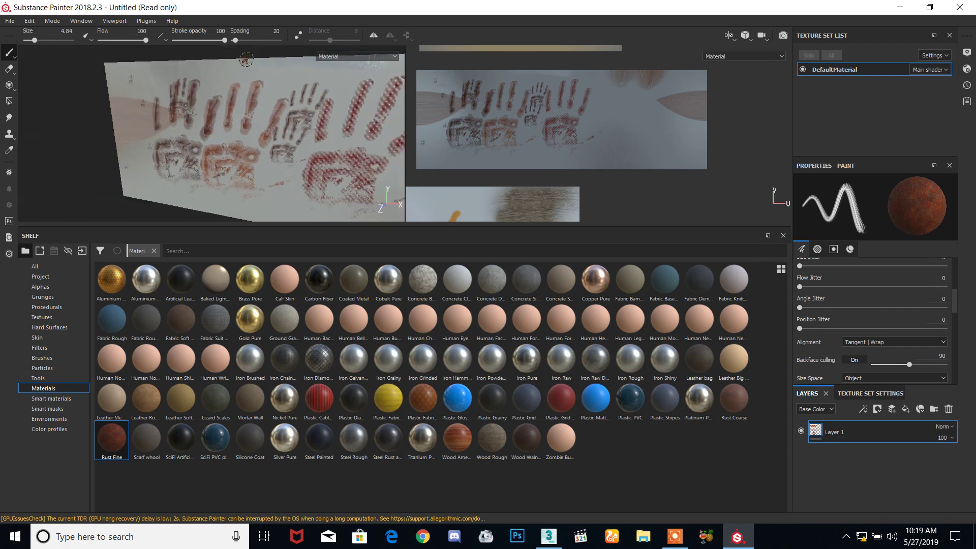
# Stamp the goggles protection sign alpha at size 32.68 in the upper corner of the handprint side, using the Rust Fine material
pyautogui.click(50, 286)
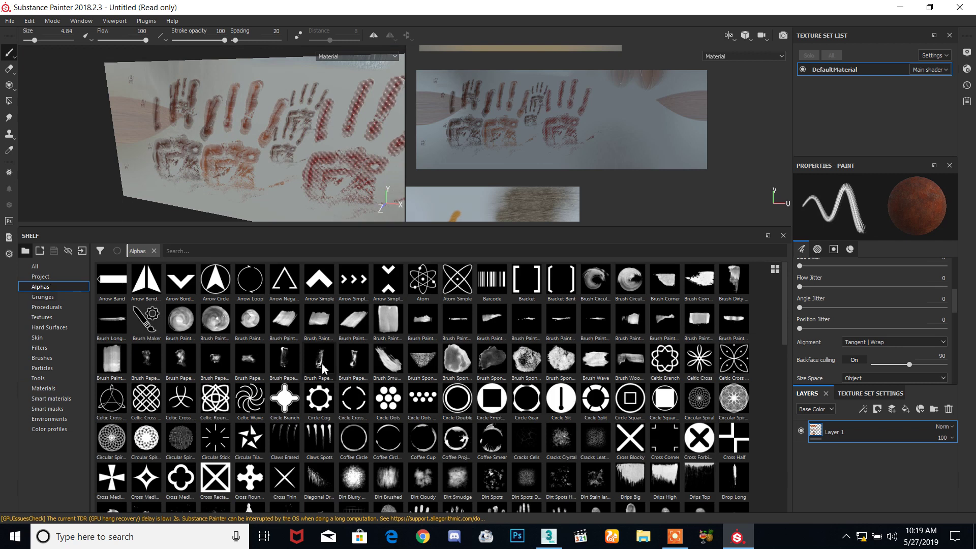
pyautogui.scroll(-3, 353, 352)
pyautogui.scroll(3, 331, 326)
pyautogui.scroll(-3, 485, 396)
pyautogui.click(495, 460)
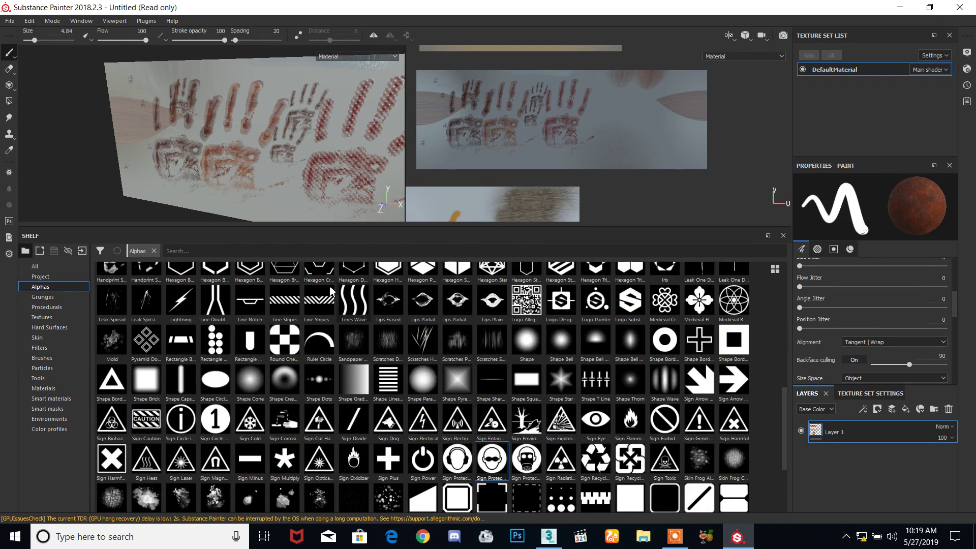
pyautogui.moveTo(331, 169)
pyautogui.keyDown('ctrl'); pyautogui.mouseDown(button='right')
pyautogui.moveTo(303, 169)
pyautogui.moveTo(362, 167)
pyautogui.mouseUp(button='right'); pyautogui.keyUp('ctrl')
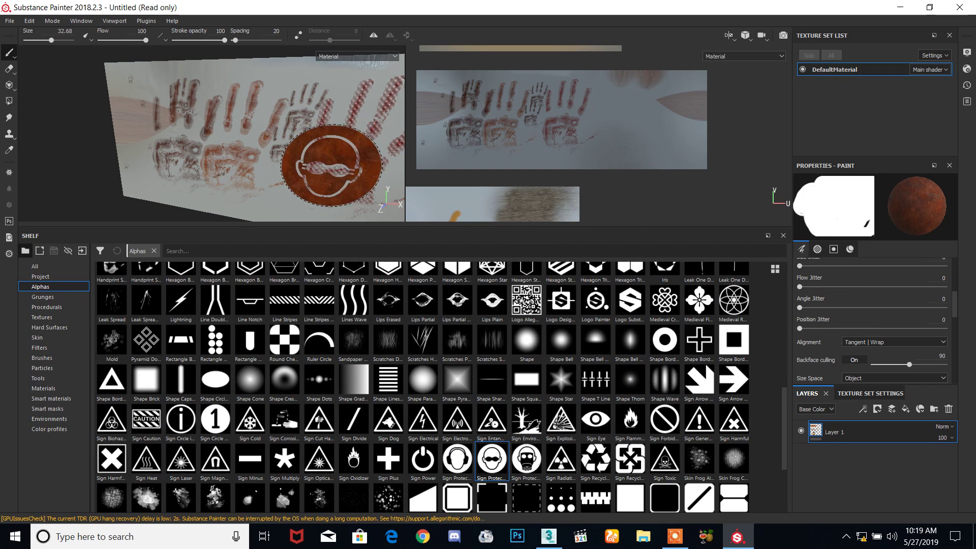
pyautogui.click(148, 107)
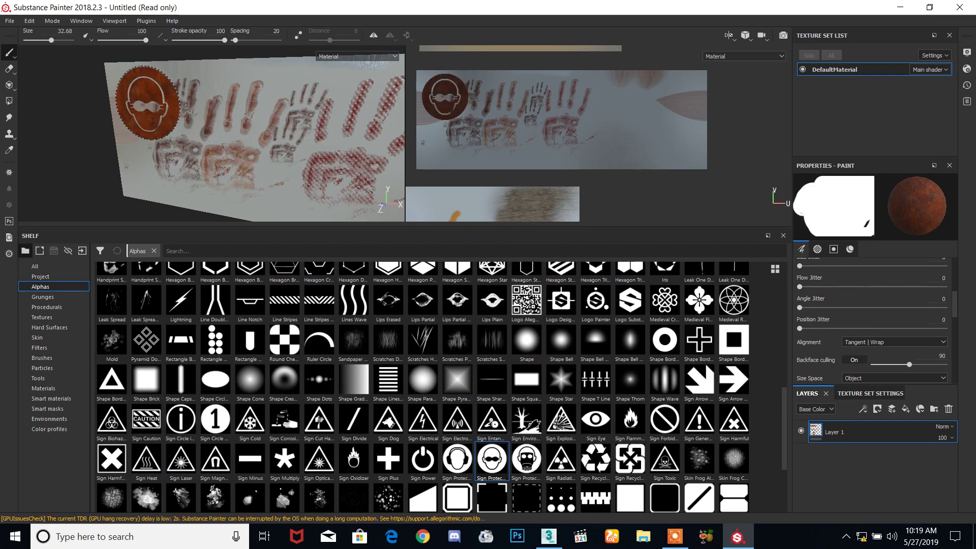
# Inspect the stamped sign and the other painted faces of the box from several angles and distances
pyautogui.moveTo(286, 154)
pyautogui.keyDown('alt'); pyautogui.mouseDown()
pyautogui.moveTo(375, 136)
pyautogui.moveTo(404, 152)
pyautogui.moveTo(279, 147)
pyautogui.mouseUp(); pyautogui.keyUp('alt')
pyautogui.keyDown('alt'); pyautogui.moveTo(310, 125); pyautogui.dragTo(191, 116, button='middle'); pyautogui.keyUp('alt')
pyautogui.scroll(2, 197, 110)
pyautogui.scroll(-4, 200, 113)
pyautogui.keyDown('alt'); pyautogui.moveTo(199, 104); pyautogui.dragTo(185, 136); pyautogui.keyUp('alt')
pyautogui.keyDown('alt'); pyautogui.moveTo(271, 164); pyautogui.dragTo(242, 121); pyautogui.keyUp('alt')
pyautogui.keyDown('alt'); pyautogui.moveTo(332, 162); pyautogui.dragTo(300, 56); pyautogui.keyUp('alt')
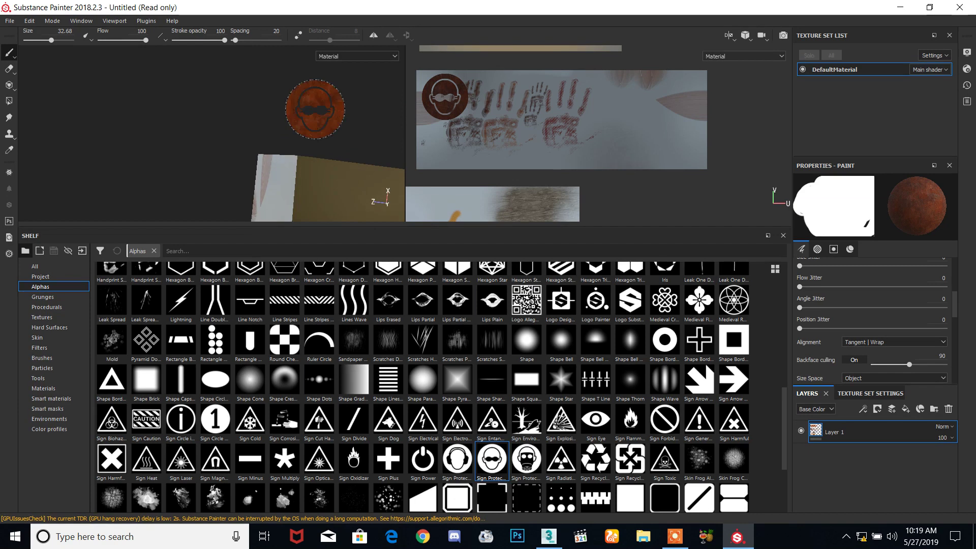
pyautogui.scroll(5, 265, 146)
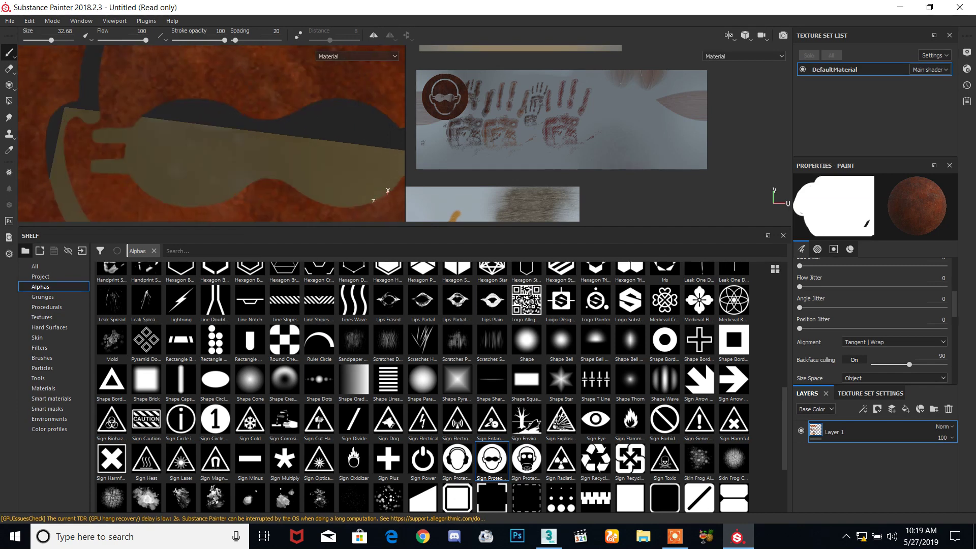
pyautogui.scroll(-4, 271, 127)
pyautogui.keyDown('alt'); pyautogui.moveTo(302, 144); pyautogui.dragTo(206, 89, button='middle'); pyautogui.keyUp('alt')
pyautogui.scroll(-2, 207, 90)
pyautogui.scroll(4, 207, 127)
pyautogui.scroll(-4, 218, 127)
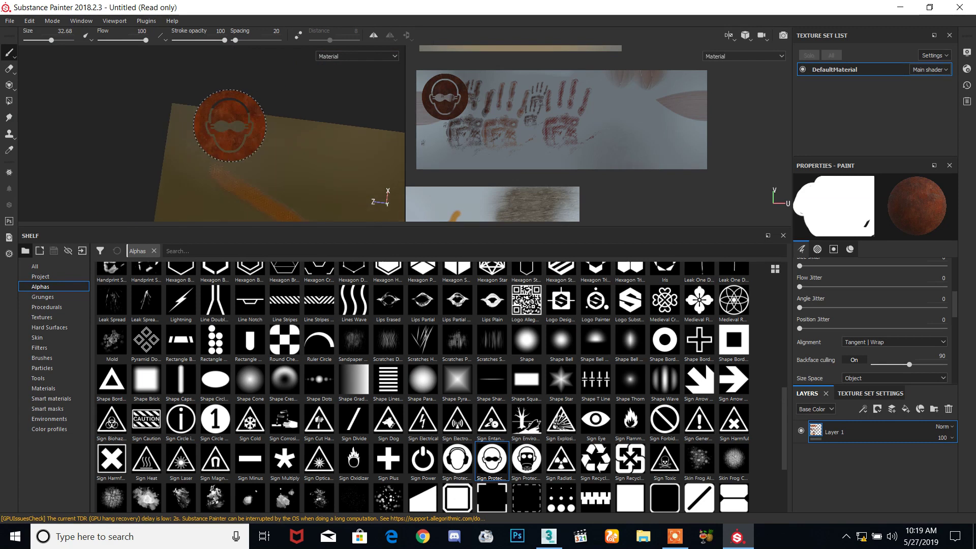
pyautogui.scroll(-4, 277, 164)
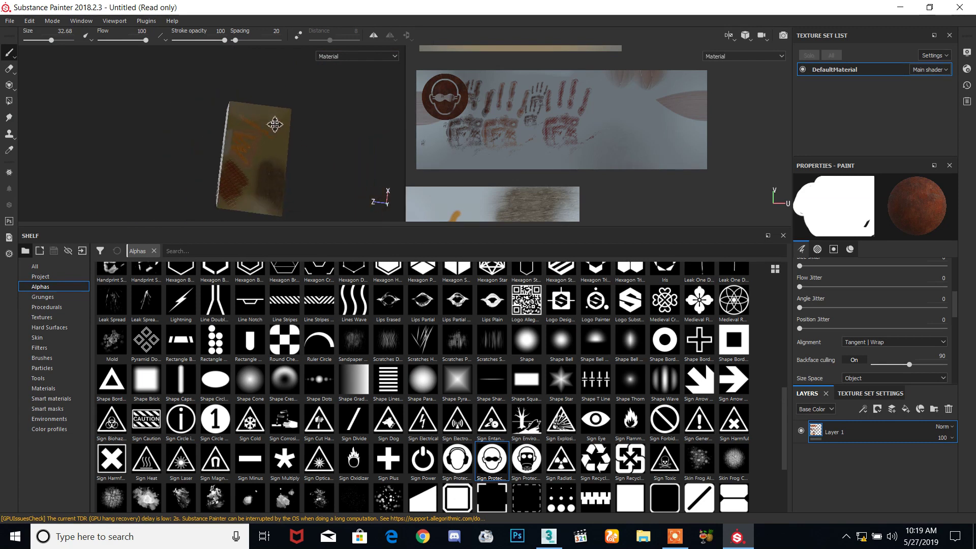
pyautogui.keyDown('alt'); pyautogui.moveTo(360, 278); pyautogui.dragTo(517, 242); pyautogui.keyUp('alt')
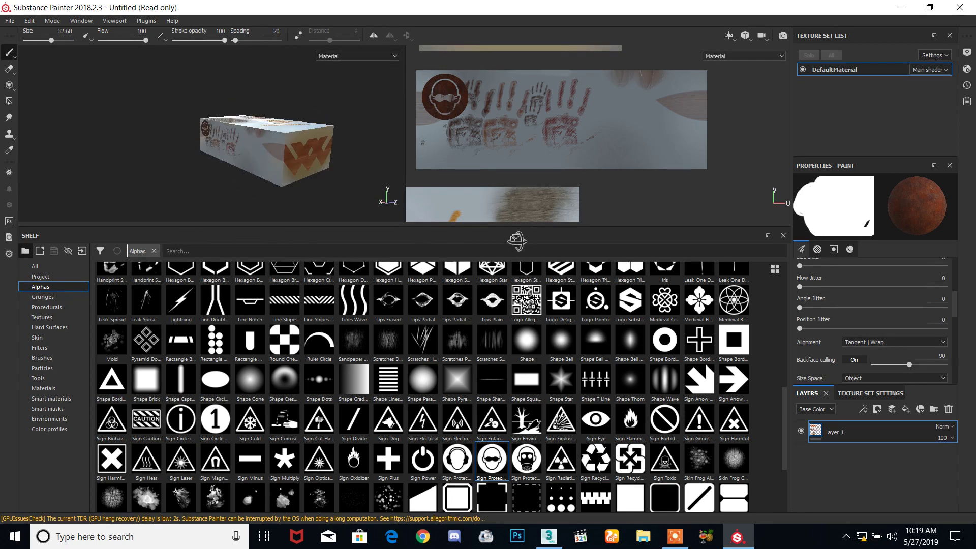
pyautogui.scroll(-3, 452, 433)
# Stamp the Celtic Wave alpha in the Rust Fine material on the empty area of the handprint side
pyautogui.scroll(15, 351, 423)
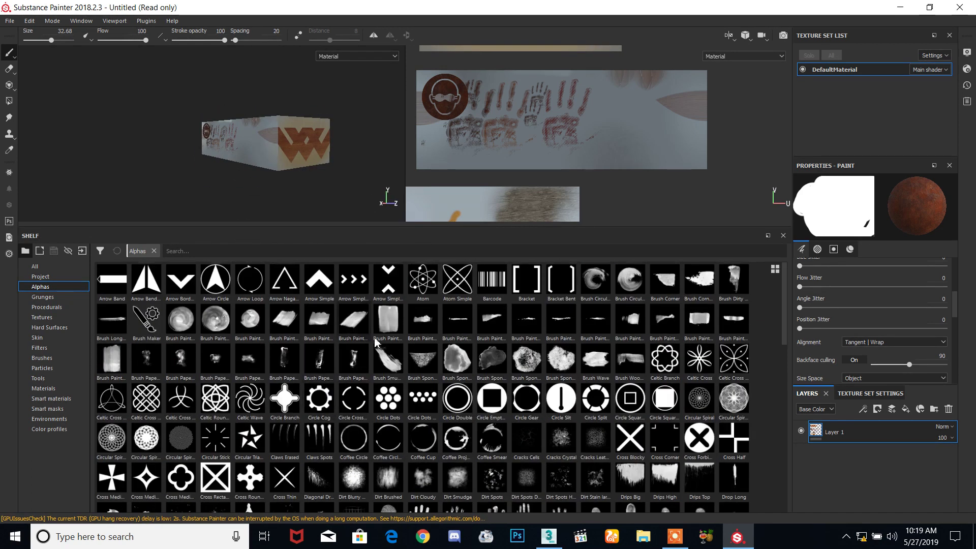
pyautogui.click(214, 402)
pyautogui.click(259, 408)
pyautogui.click(247, 143)
pyautogui.scroll(5, 249, 145)
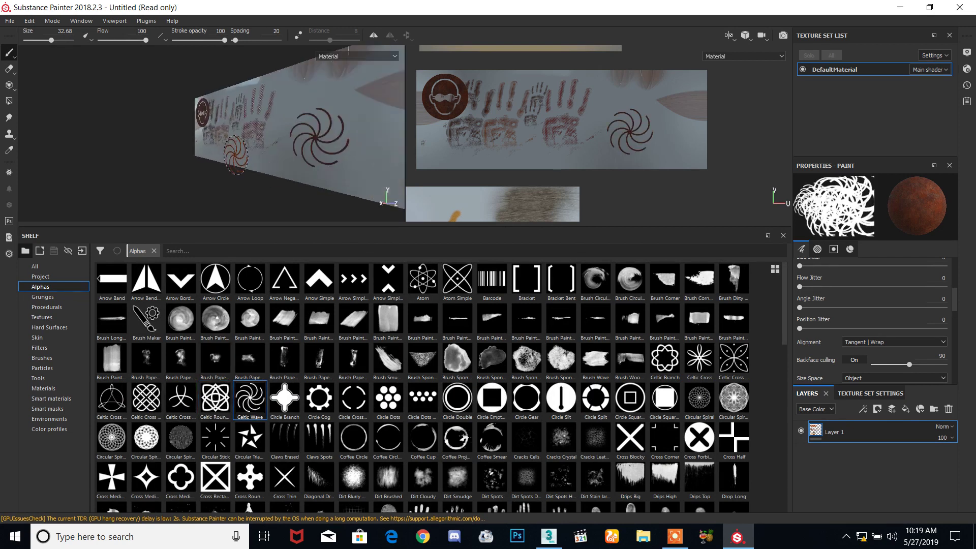
# Switch the brush material to Iron Pure
pyautogui.keyDown('alt'); pyautogui.moveTo(253, 171); pyautogui.dragTo(283, 173); pyautogui.keyUp('alt')
pyautogui.click(47, 389)
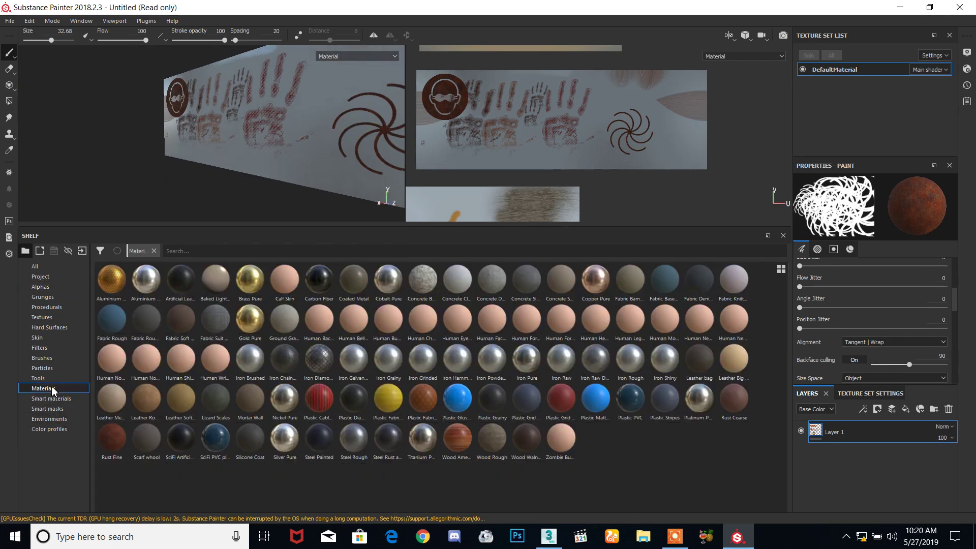
pyautogui.click(526, 359)
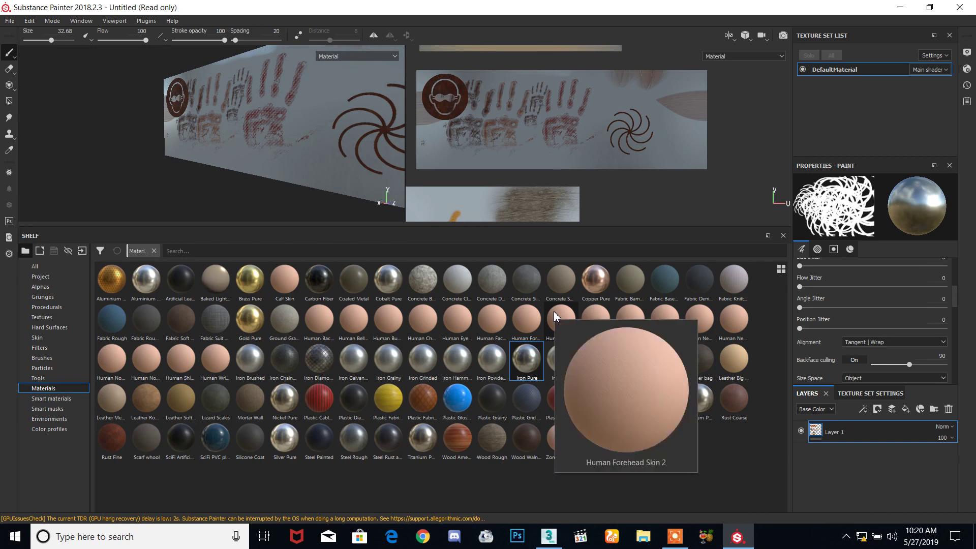
pyautogui.moveTo(539, 361)
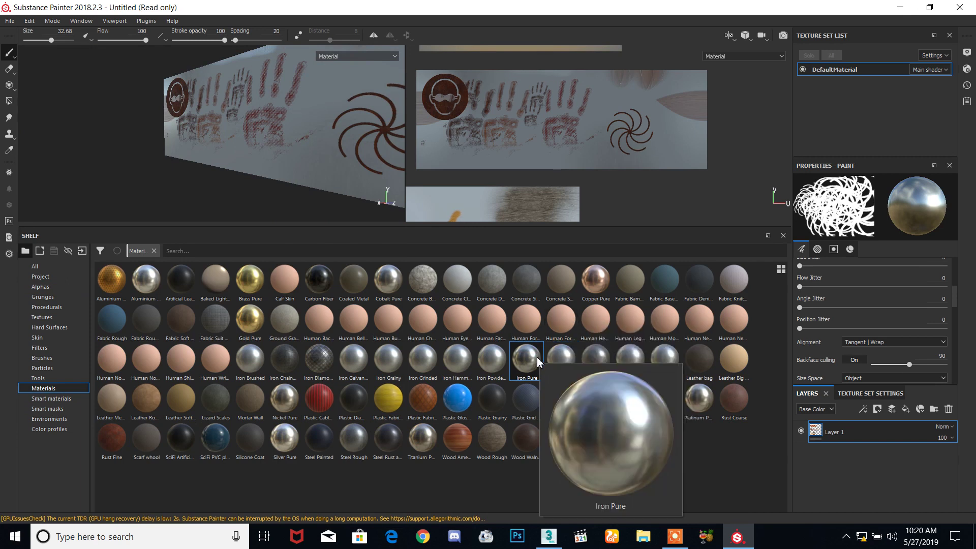
# Stamp the Flower Stylized alpha in the Iron Pure material on the handprint side, between the Celtic Wave stamp and the box corner
pyautogui.click(40, 287)
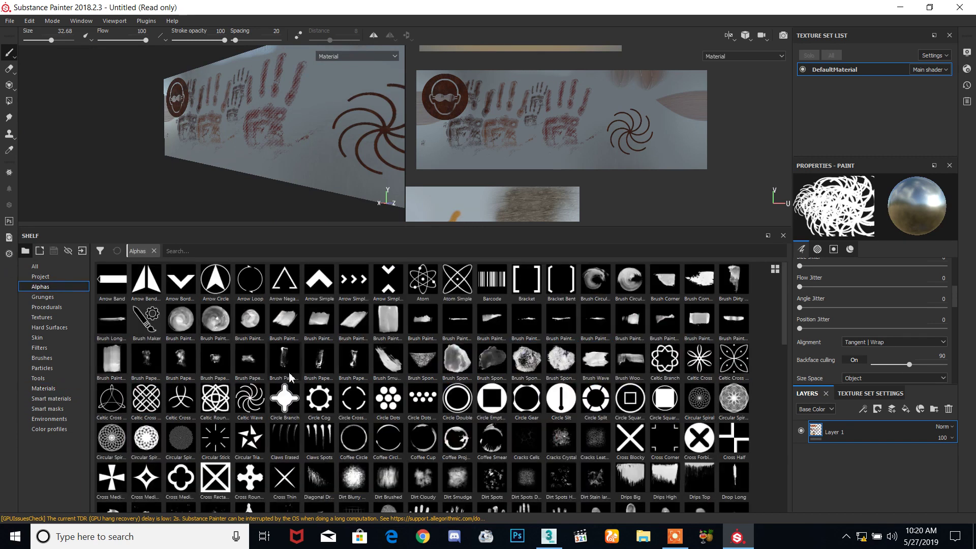
pyautogui.scroll(-10, 367, 424)
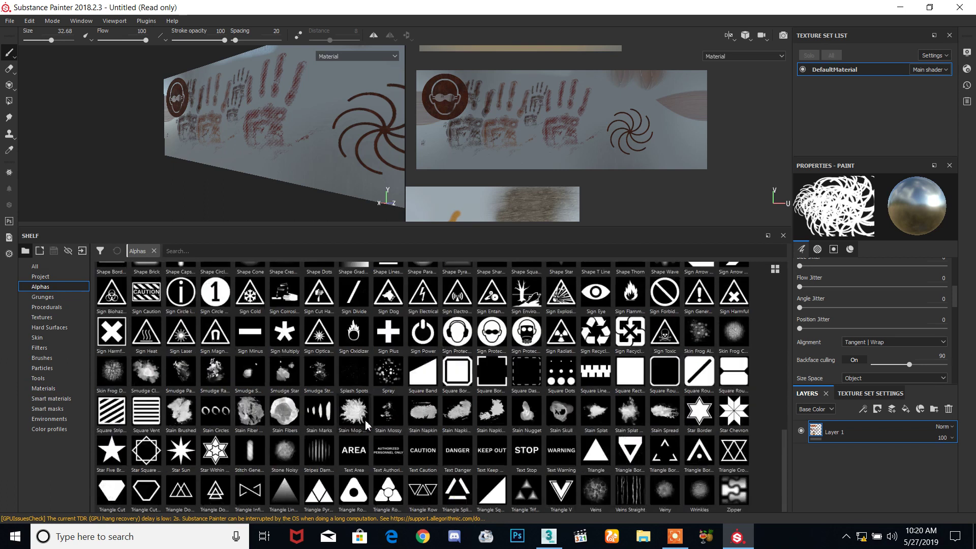
pyautogui.scroll(5, 367, 424)
pyautogui.scroll(-5, 376, 414)
pyautogui.scroll(6, 400, 393)
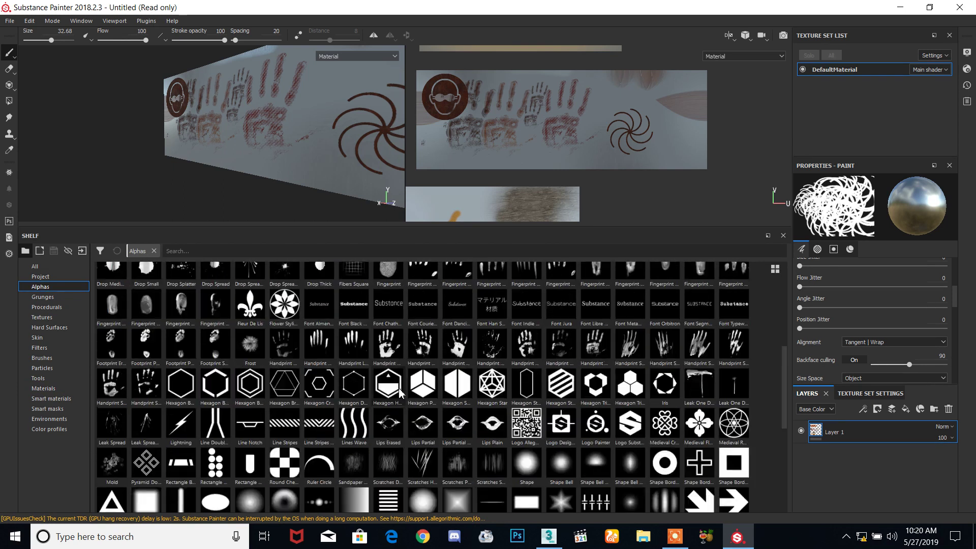
pyautogui.click(291, 308)
pyautogui.scroll(-5, 392, 327)
pyautogui.scroll(10, 394, 356)
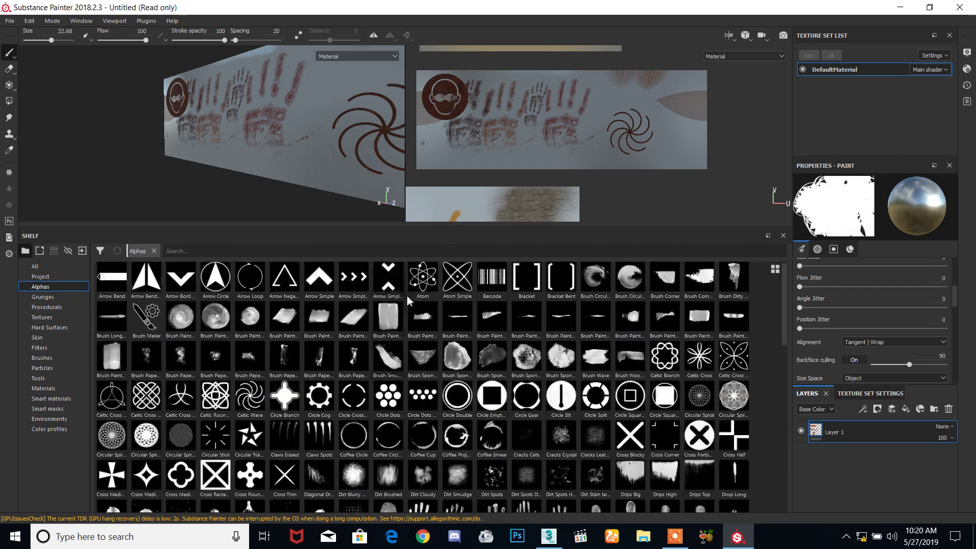
pyautogui.scroll(-10, 396, 389)
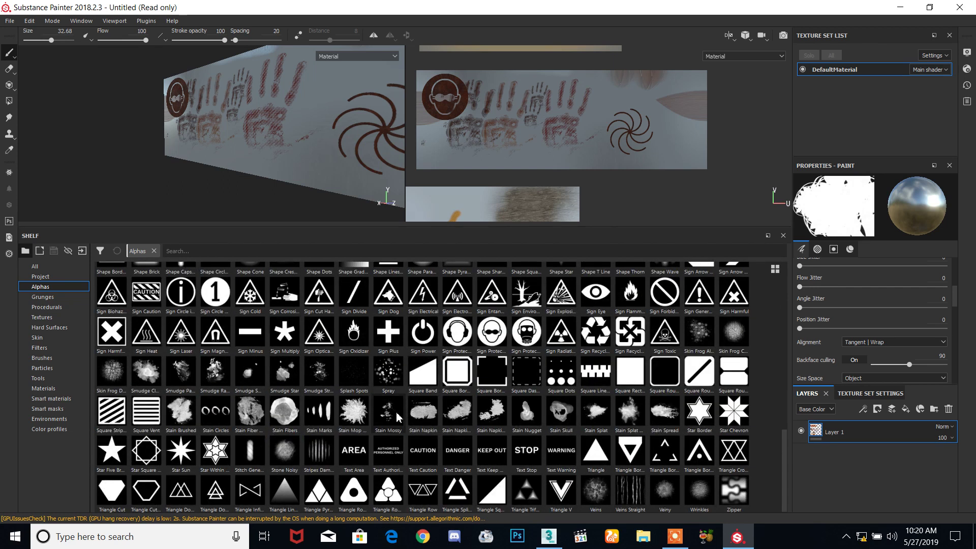
pyautogui.moveTo(320, 139)
pyautogui.keyDown('alt'); pyautogui.mouseDown()
pyautogui.moveTo(203, 173)
pyautogui.moveTo(181, 131)
pyautogui.moveTo(200, 163)
pyautogui.moveTo(278, 108)
pyautogui.mouseUp(); pyautogui.keyUp('alt')
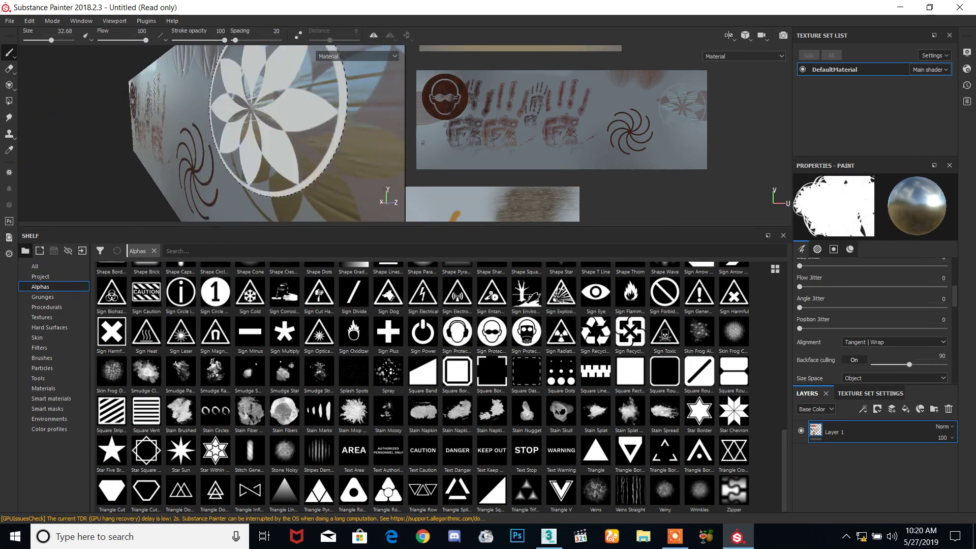
pyautogui.moveTo(97, 107)
pyautogui.keyDown('alt'); pyautogui.mouseDown()
pyautogui.moveTo(109, 66)
pyautogui.moveTo(108, 100)
pyautogui.mouseUp(); pyautogui.keyUp('alt')
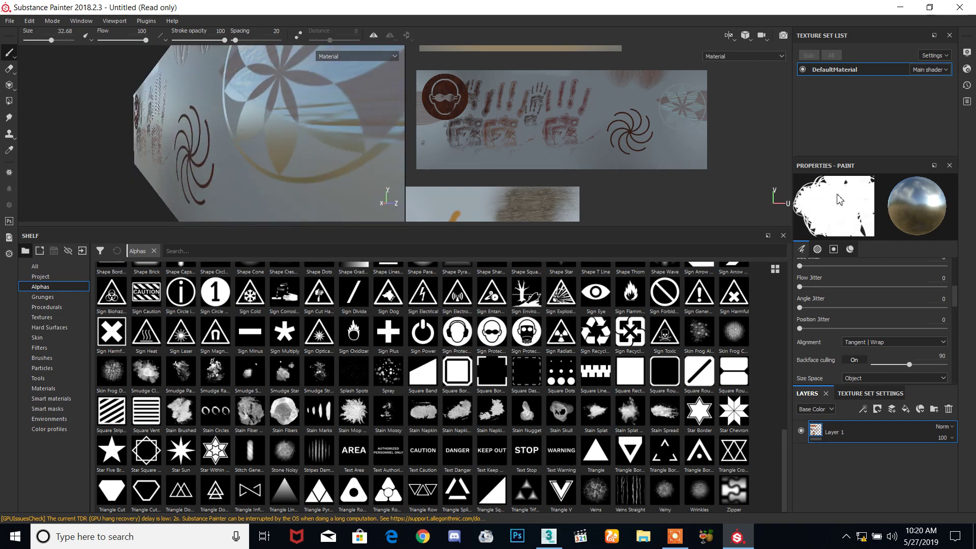
# Look through the brush's alpha settings and its stencil and material settings
pyautogui.click(818, 250)
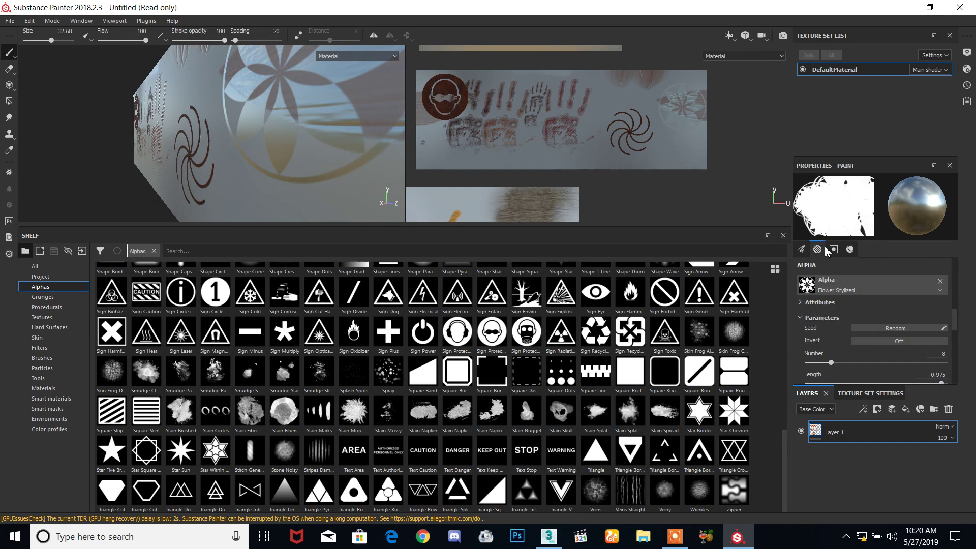
pyautogui.click(834, 250)
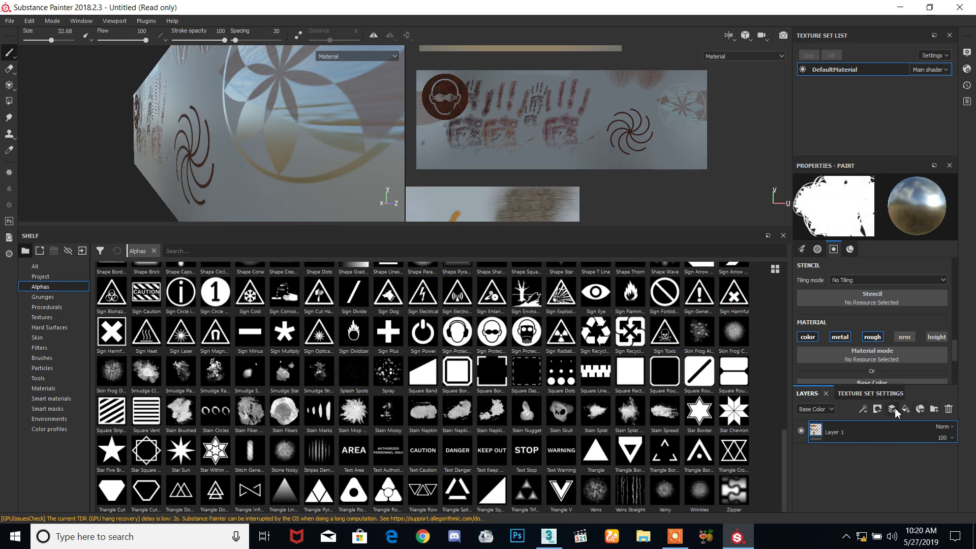
pyautogui.click(935, 409)
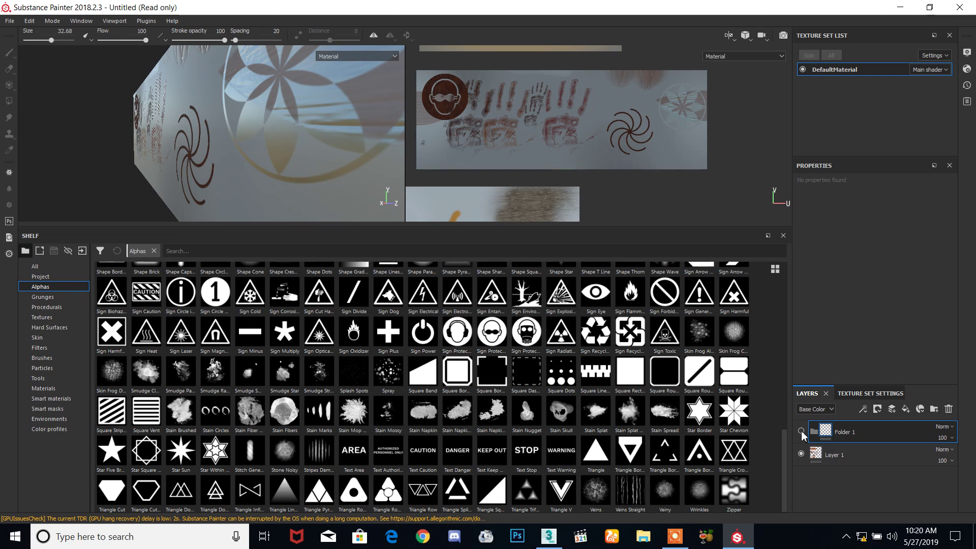
pyautogui.click(226, 169)
pyautogui.scroll(1, 223, 93)
pyautogui.scroll(-6, 222, 93)
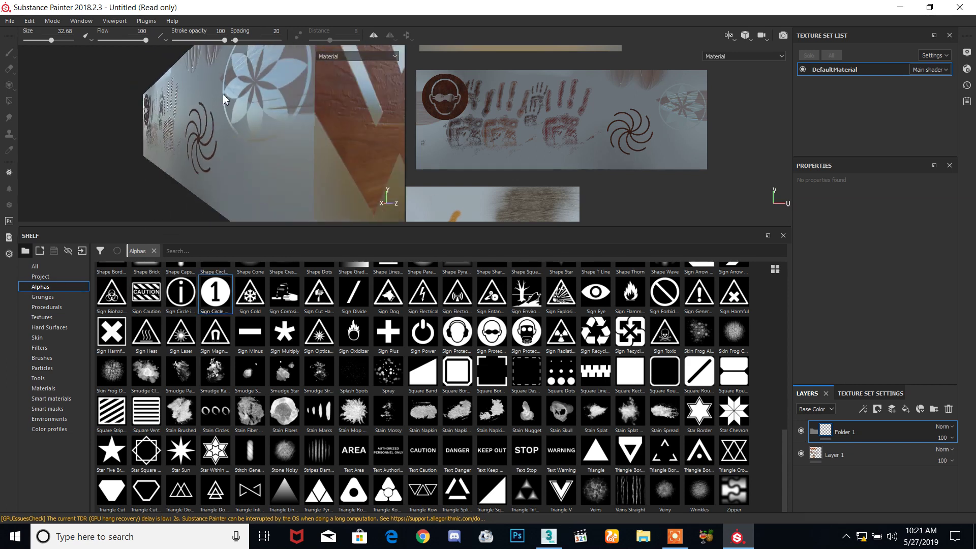
pyautogui.click(836, 455)
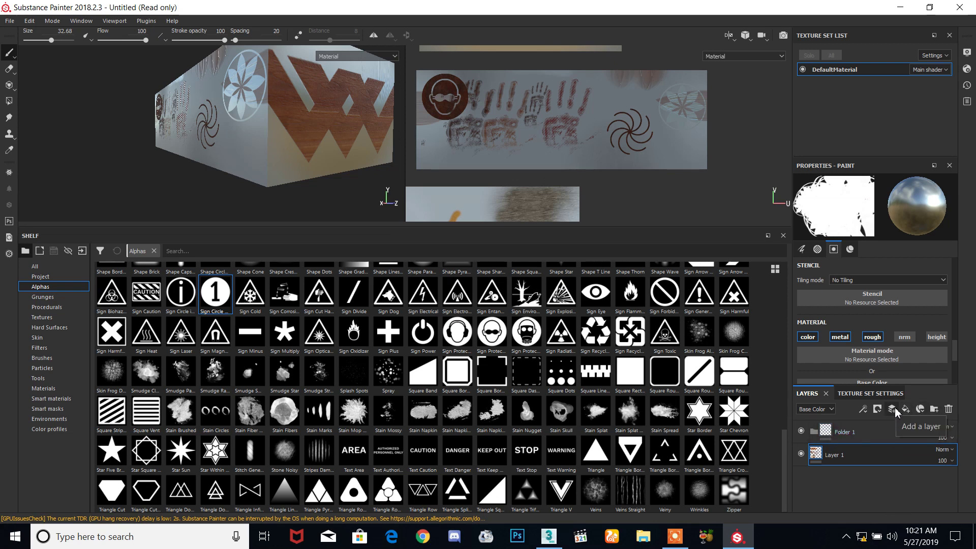
pyautogui.click(846, 433)
pyautogui.press('Delete')
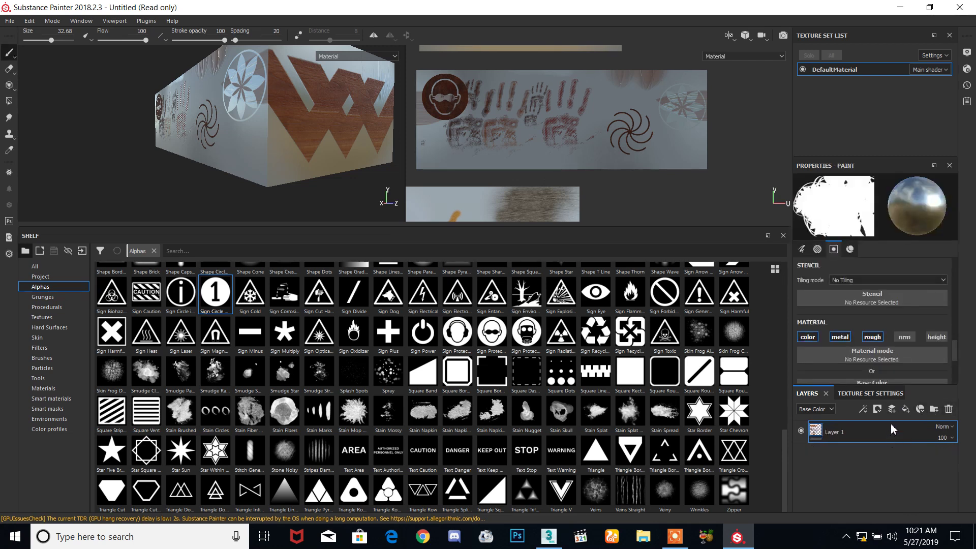
# Add a new paint layer above Layer 1 and load the Star Sun alpha into the brush
pyautogui.click(893, 410)
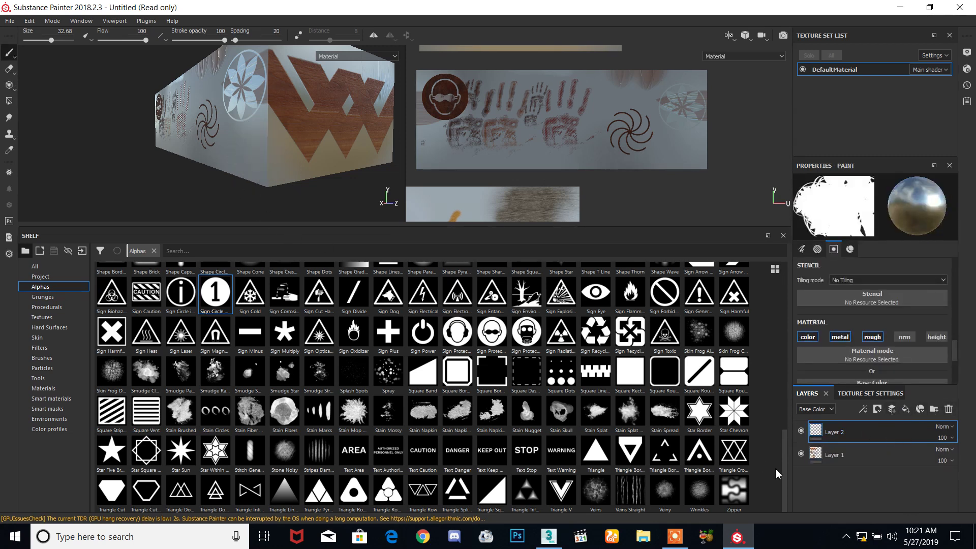
pyautogui.keyDown('alt'); pyautogui.moveTo(235, 137); pyautogui.dragTo(260, 119); pyautogui.keyUp('alt')
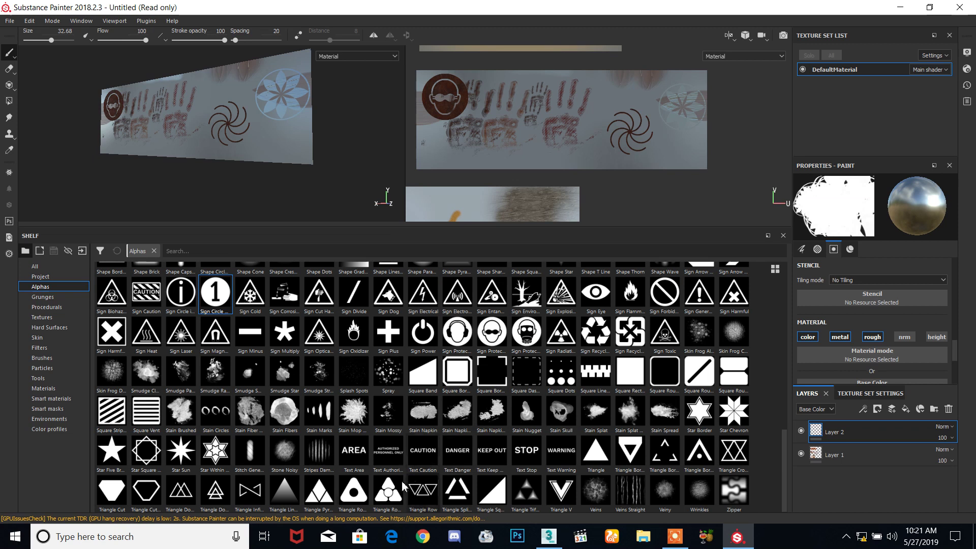
pyautogui.click(181, 449)
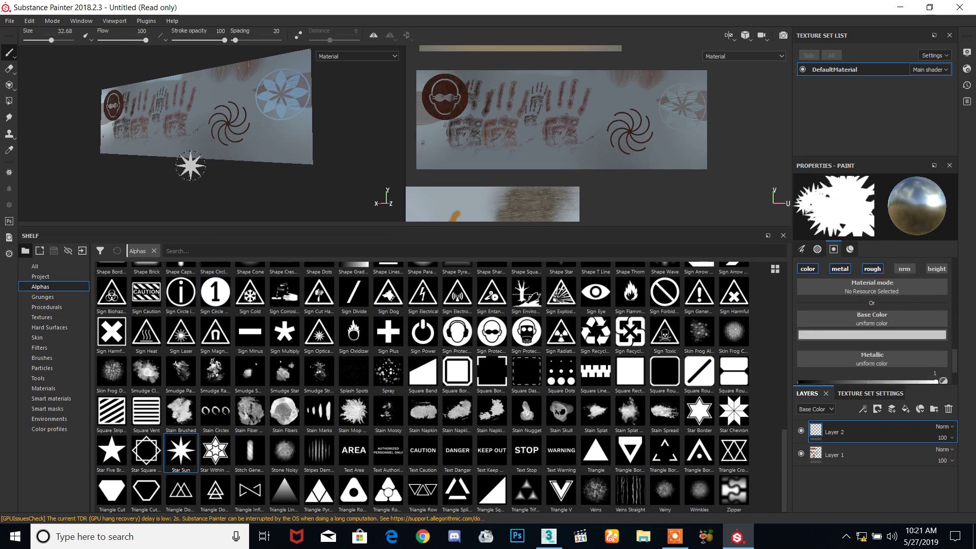
# Stamp three large Star Sun shapes at size 75.98 across the handprint side, using the Plastic Cables Braided material
pyautogui.click(60, 388)
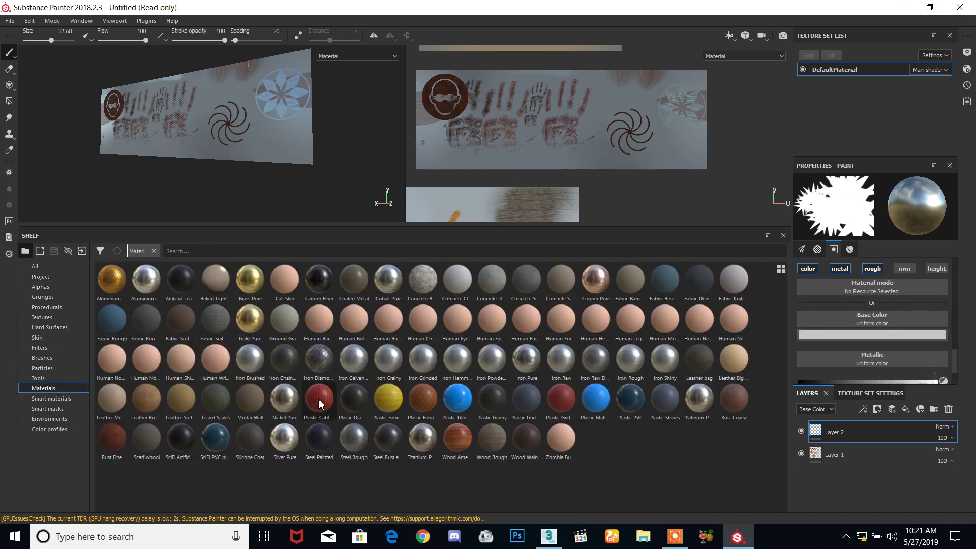
pyautogui.moveTo(142, 110)
pyautogui.keyDown('ctrl'); pyautogui.mouseDown(button='right')
pyautogui.moveTo(133, 117)
pyautogui.moveTo(144, 117)
pyautogui.mouseUp(button='right'); pyautogui.keyUp('ctrl')
pyautogui.moveTo(159, 120); pyautogui.dragTo(268, 109)
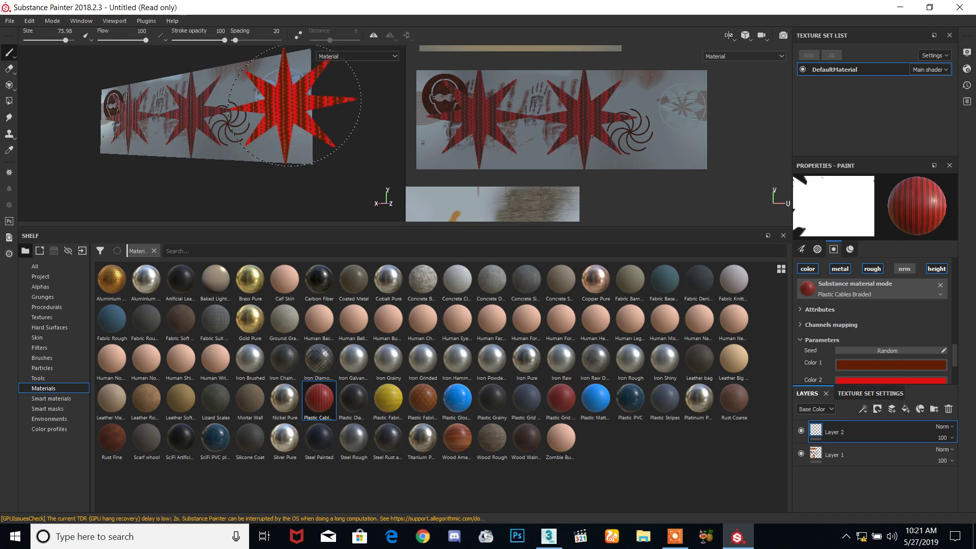
pyautogui.click(289, 107)
# Hide Layer 2 to inspect the stamps on the layer beneath it, and show it again
pyautogui.moveTo(216, 176)
pyautogui.keyDown('alt'); pyautogui.mouseDown()
pyautogui.moveTo(250, 183)
pyautogui.moveTo(316, 153)
pyautogui.moveTo(258, 186)
pyautogui.moveTo(254, 176)
pyautogui.mouseUp(); pyautogui.keyUp('alt')
pyautogui.scroll(-3, 197, 121)
pyautogui.scroll(6, 221, 121)
pyautogui.keyDown('alt'); pyautogui.moveTo(221, 121); pyautogui.dragTo(279, 87); pyautogui.keyUp('alt')
pyautogui.click(801, 432)
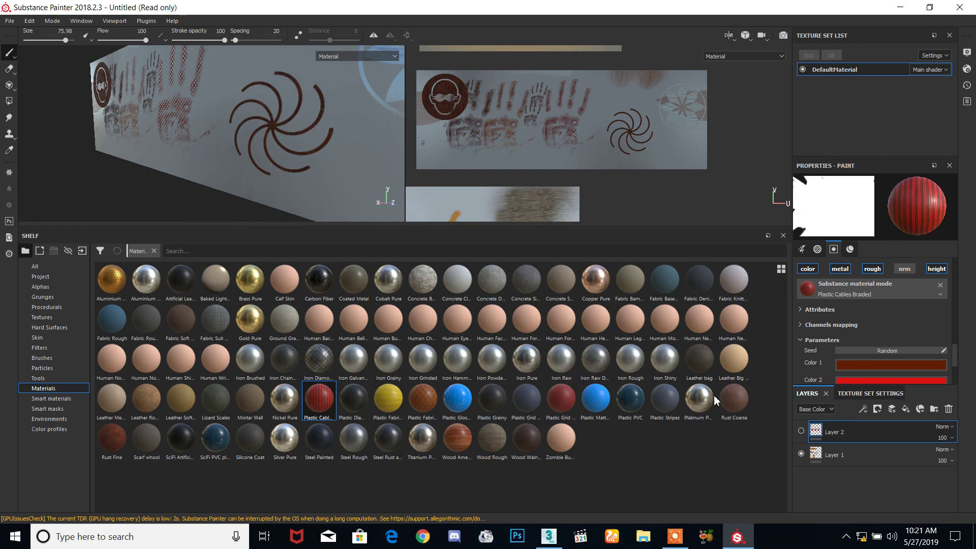
pyautogui.keyDown('alt'); pyautogui.moveTo(206, 118); pyautogui.dragTo(398, 161); pyautogui.keyUp('alt')
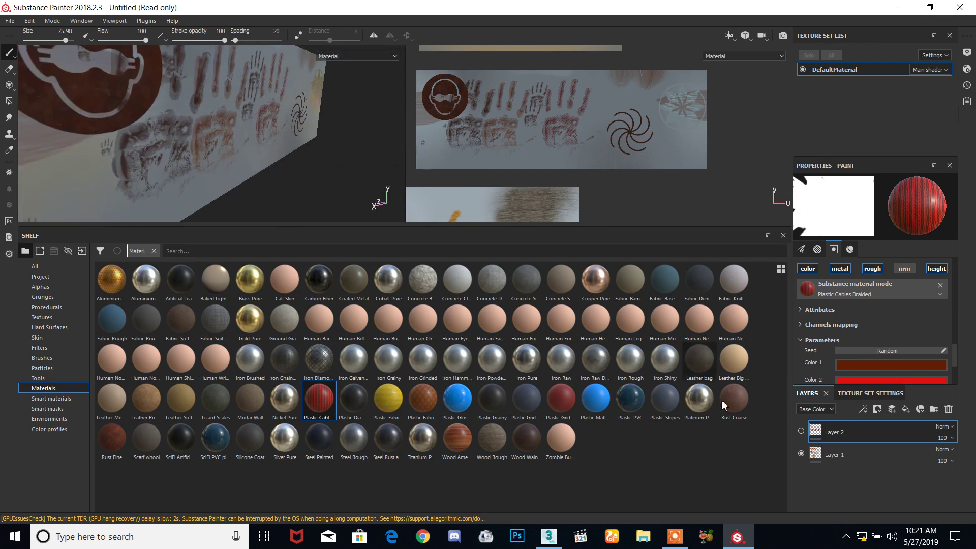
pyautogui.click(802, 431)
# Add a layer above Layer 2 and paint a Star Sun stroke in Brass Pure over the wood patch on the scribbled face
pyautogui.moveTo(229, 183)
pyautogui.keyDown('alt'); pyautogui.mouseDown()
pyautogui.moveTo(284, 194)
pyautogui.moveTo(318, 192)
pyautogui.moveTo(321, 183)
pyautogui.mouseUp(); pyautogui.keyUp('alt')
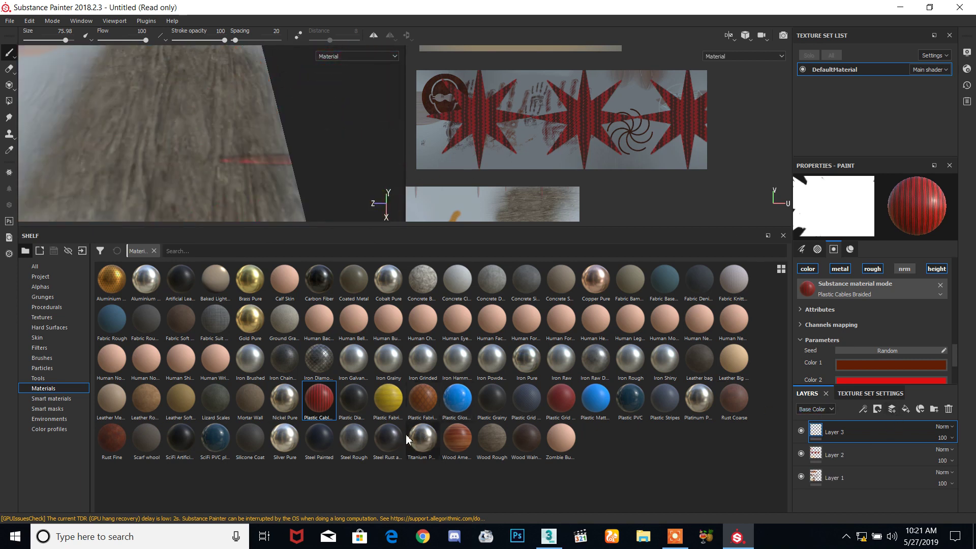
pyautogui.click(250, 281)
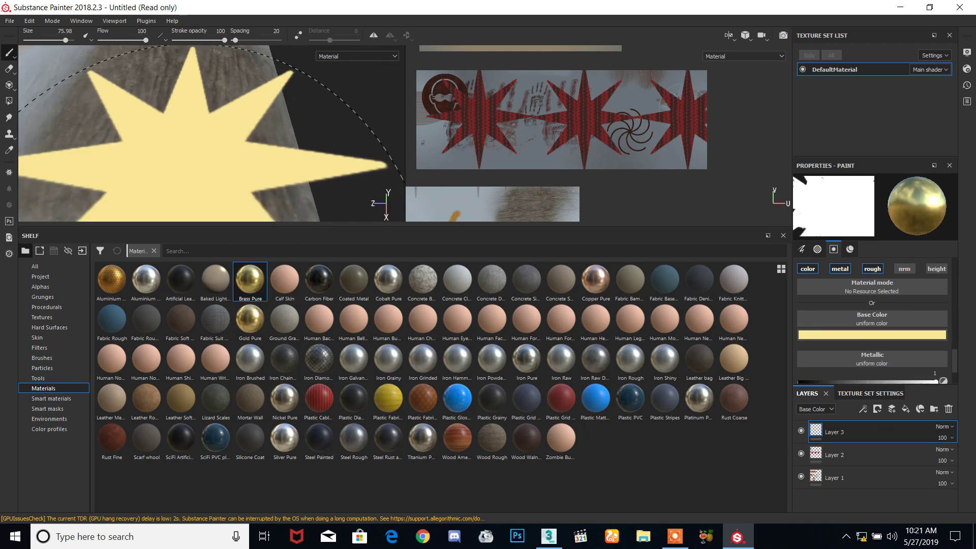
pyautogui.scroll(-5, 130, 116)
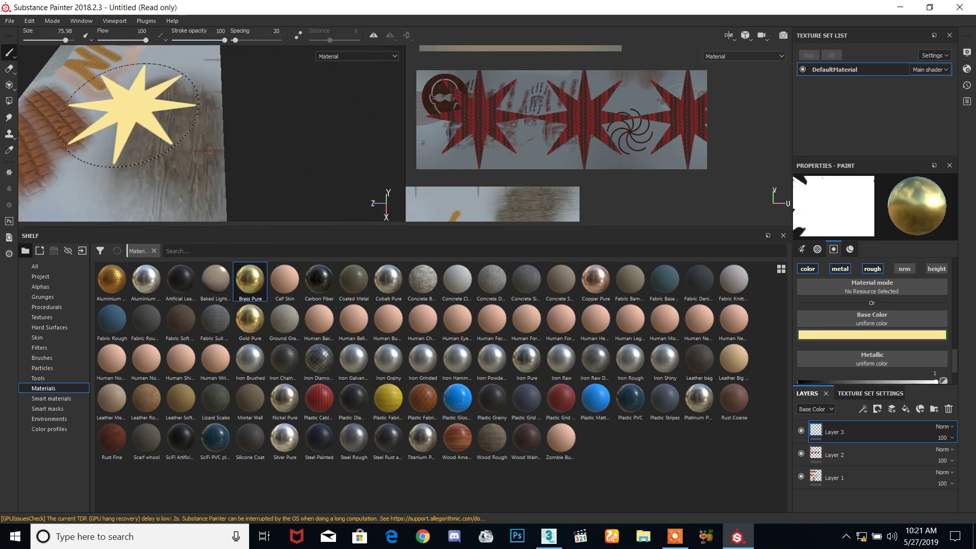
pyautogui.scroll(1, 130, 116)
pyautogui.scroll(-3, 130, 116)
pyautogui.moveTo(147, 88); pyautogui.dragTo(116, 133)
pyautogui.scroll(6, 120, 130)
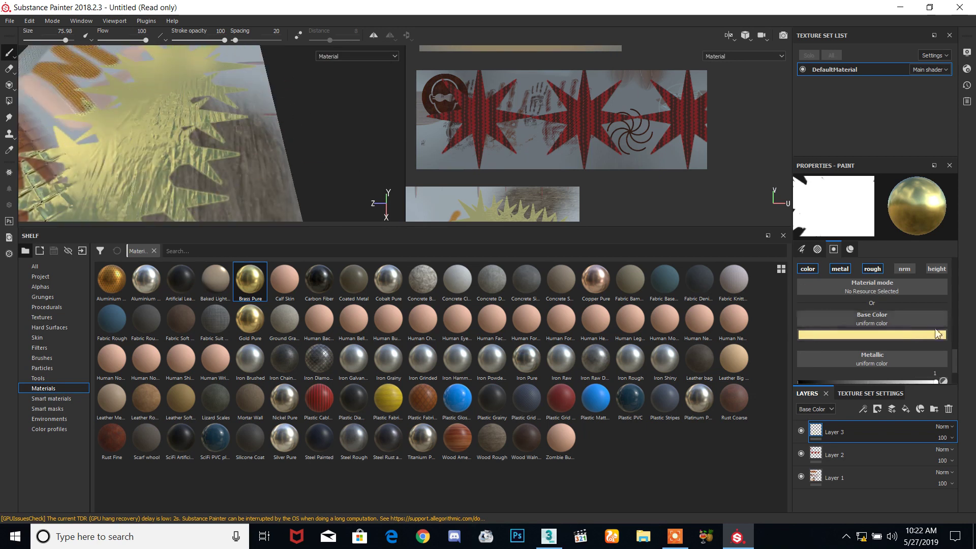
# Reduce the brush size to 25.5 and paint another Brass Pure star stroke over the wood patch
pyautogui.moveTo(954, 359)
pyautogui.mouseDown()
pyautogui.moveTo(953, 267)
pyautogui.moveTo(893, 288)
pyautogui.mouseUp()
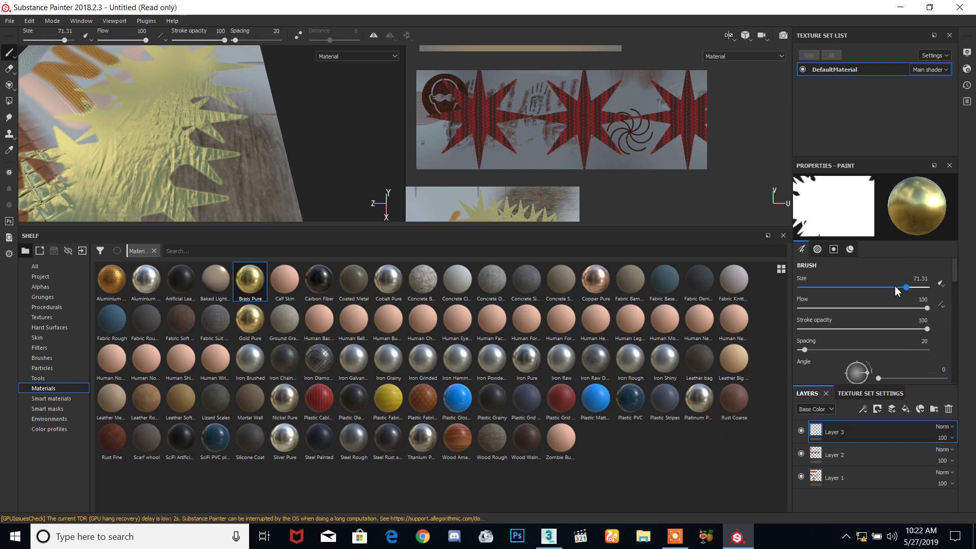
pyautogui.press('[')
pyautogui.press('[')
pyautogui.press('[')
pyautogui.press(']')
pyautogui.press('[')
pyautogui.press(']')
pyautogui.keyDown('ctrl'); pyautogui.moveTo(210, 133); pyautogui.dragTo(213, 133, button='right'); pyautogui.keyUp('ctrl')
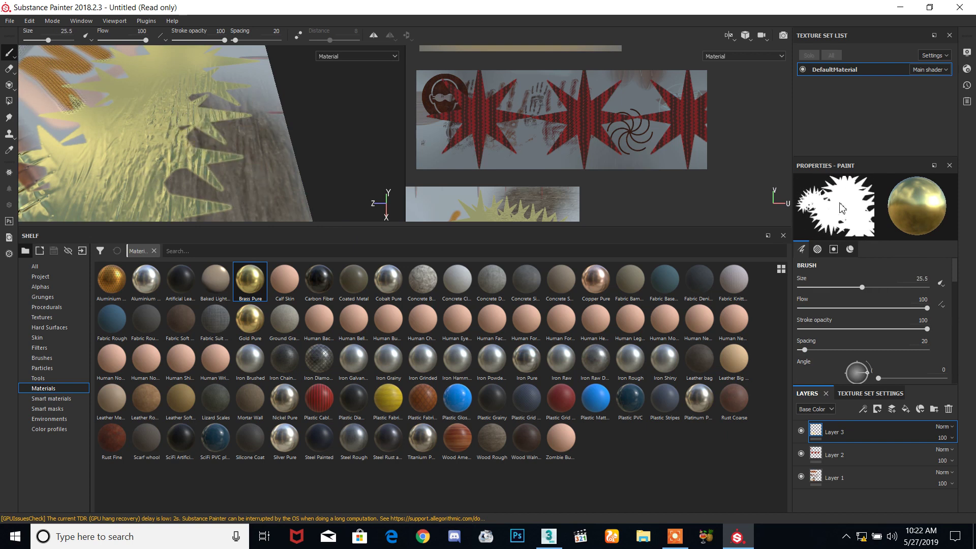
pyautogui.moveTo(283, 116)
pyautogui.mouseDown()
pyautogui.moveTo(248, 190)
pyautogui.moveTo(225, 109)
pyautogui.mouseUp()
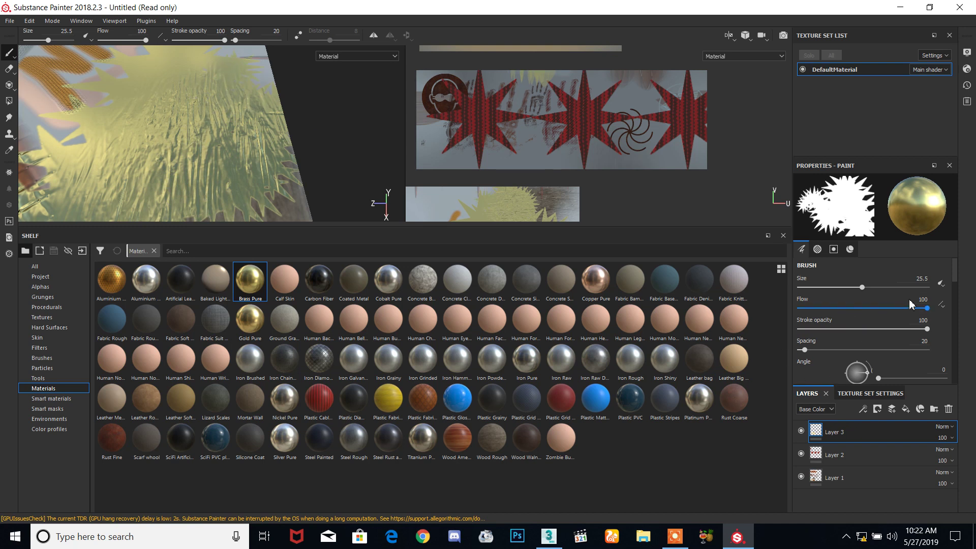
# Lower the brush flow to 37 and paint a Brass Pure star stroke beside the orange scribble
pyautogui.moveTo(928, 310)
pyautogui.mouseDown()
pyautogui.moveTo(826, 319)
pyautogui.moveTo(845, 309)
pyautogui.mouseUp()
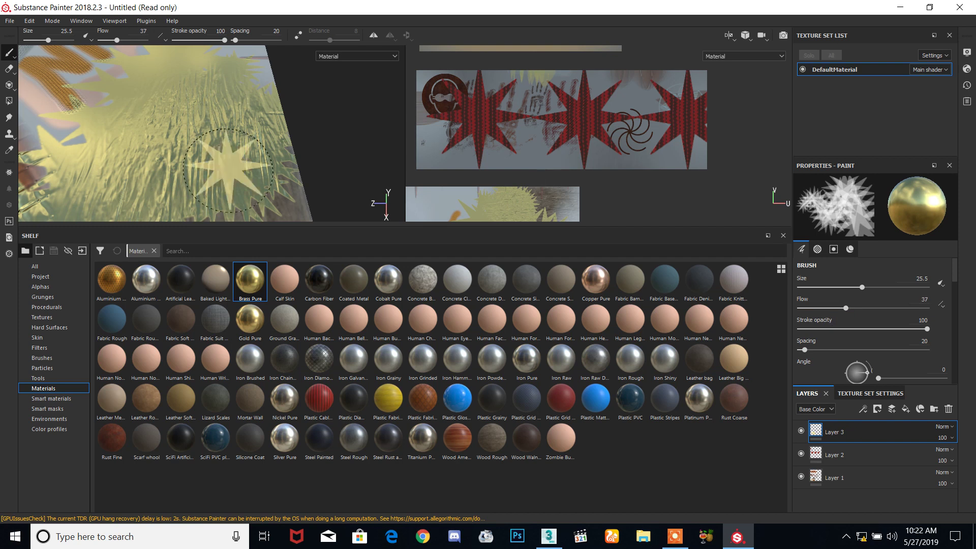
pyautogui.moveTo(133, 116)
pyautogui.keyDown('alt'); pyautogui.mouseDown(button='middle')
pyautogui.moveTo(262, 113)
pyautogui.moveTo(253, 119)
pyautogui.mouseUp(button='middle'); pyautogui.keyUp('alt')
pyautogui.moveTo(157, 138)
pyautogui.mouseDown()
pyautogui.moveTo(162, 187)
pyautogui.moveTo(104, 213)
pyautogui.moveTo(105, 137)
pyautogui.mouseUp()
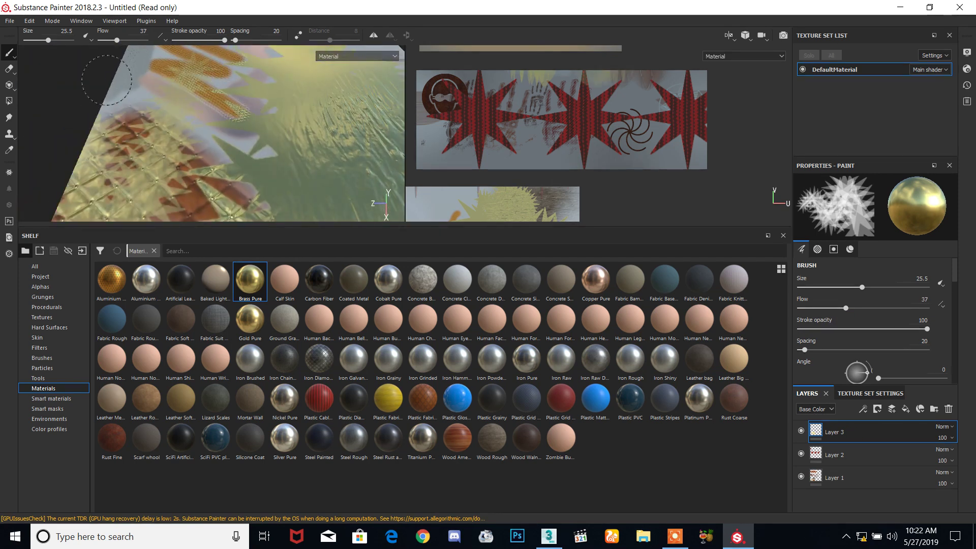
# Set the brush's stroke opacity to 51
pyautogui.moveTo(926, 330); pyautogui.dragTo(864, 329)
pyautogui.keyDown('alt'); pyautogui.moveTo(325, 162); pyautogui.dragTo(243, 133); pyautogui.keyUp('alt')
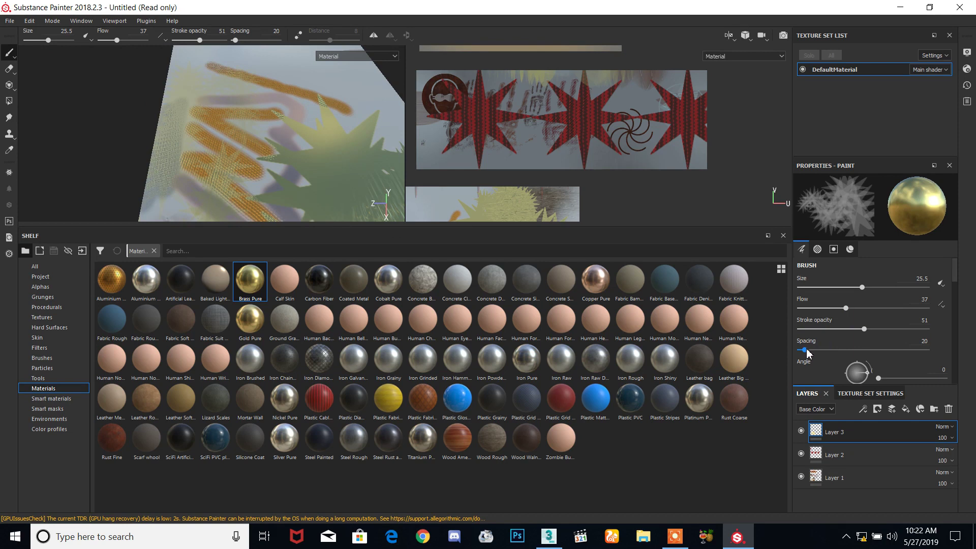
pyautogui.keyDown('alt'); pyautogui.moveTo(241, 180); pyautogui.dragTo(167, 246, button='middle'); pyautogui.keyUp('alt')
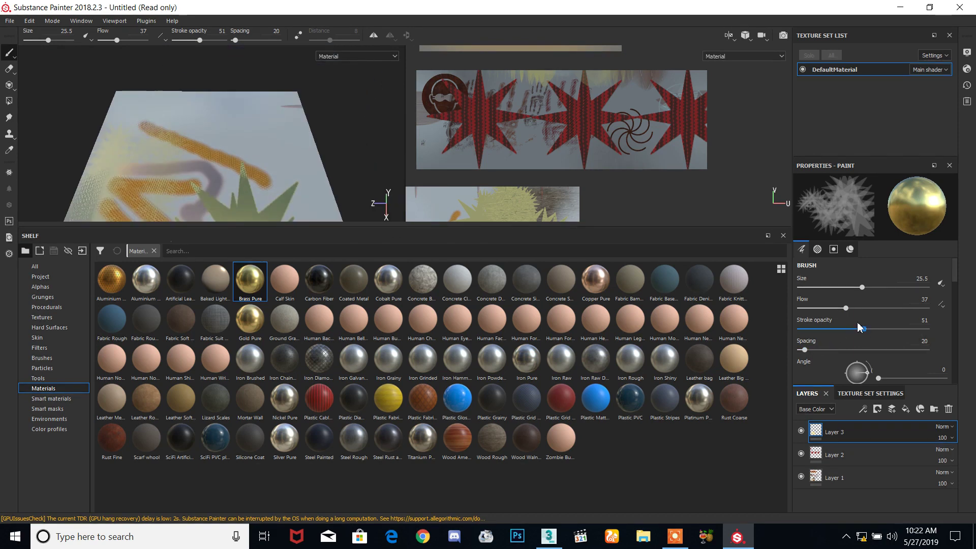
# Set stroke opacity and flow to 100 and paint a Brass Pure star stroke across the empty end of the scribbled face
pyautogui.moveTo(864, 329); pyautogui.dragTo(951, 328)
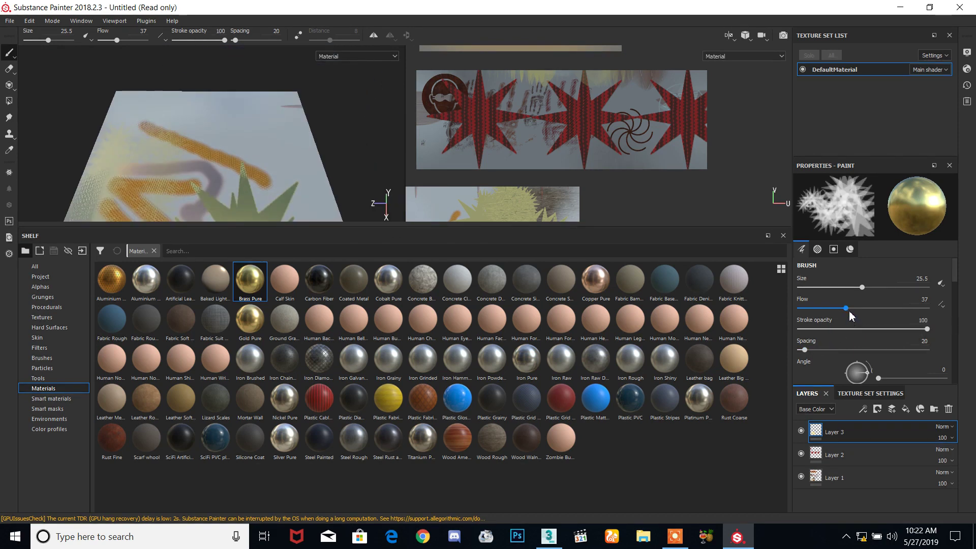
pyautogui.moveTo(850, 312); pyautogui.dragTo(935, 309)
pyautogui.keyDown('alt'); pyautogui.moveTo(187, 122); pyautogui.dragTo(164, 167, button='middle'); pyautogui.keyUp('alt')
pyautogui.keyDown('alt'); pyautogui.moveTo(163, 168); pyautogui.dragTo(180, 118); pyautogui.keyUp('alt')
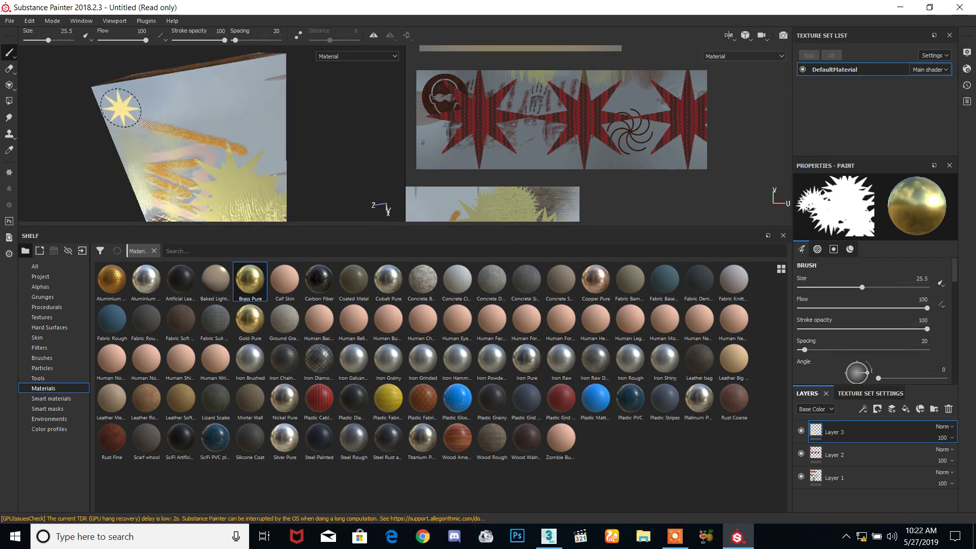
pyautogui.moveTo(135, 106); pyautogui.dragTo(250, 89)
pyautogui.scroll(-2, 178, 103)
pyautogui.scroll(5, 185, 102)
pyautogui.keyDown('alt'); pyautogui.moveTo(185, 102); pyautogui.dragTo(157, 76, button='right'); pyautogui.keyUp('alt')
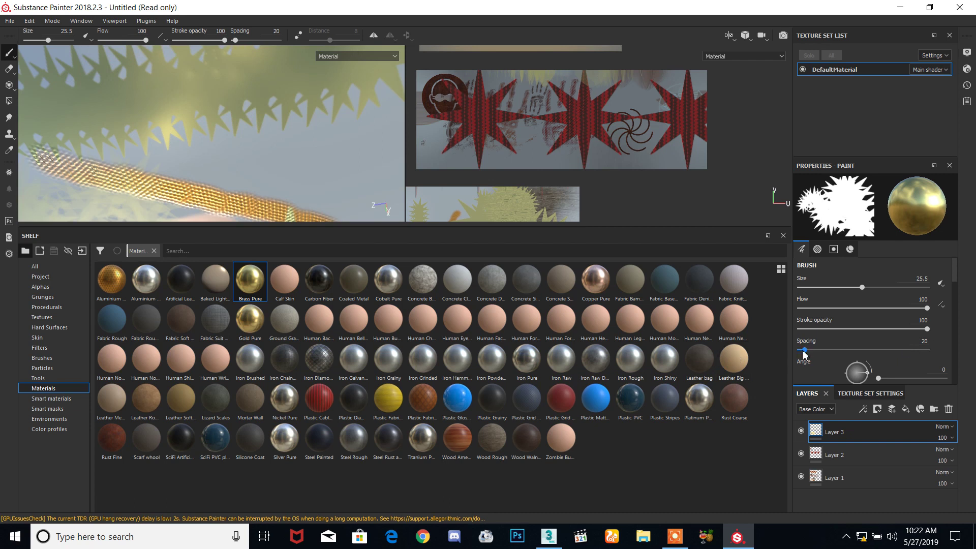
# Reduce the brush spacing to 5
pyautogui.moveTo(804, 351); pyautogui.dragTo(772, 354)
pyautogui.scroll(2, 365, 147)
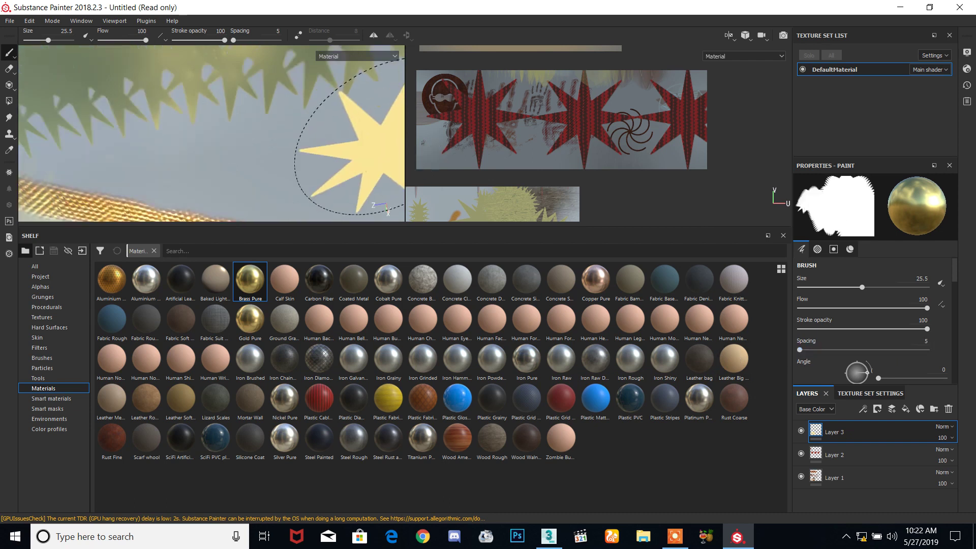
# Reduce the brush size to 14.82 and paint a Brass Pure star stroke along the lower edge of the wood-patterned face
pyautogui.scroll(-5, 367, 153)
pyautogui.moveTo(358, 166)
pyautogui.keyDown('alt'); pyautogui.mouseDown()
pyautogui.moveTo(294, 153)
pyautogui.moveTo(316, 202)
pyautogui.moveTo(350, 225)
pyautogui.moveTo(277, 212)
pyautogui.mouseUp(); pyautogui.keyUp('alt')
pyautogui.keyDown('ctrl'); pyautogui.moveTo(198, 156); pyautogui.dragTo(195, 157, button='right'); pyautogui.keyUp('ctrl')
pyautogui.moveTo(188, 156); pyautogui.dragTo(346, 153)
pyautogui.keyDown('alt'); pyautogui.moveTo(245, 175); pyautogui.dragTo(339, 177); pyautogui.keyUp('alt')
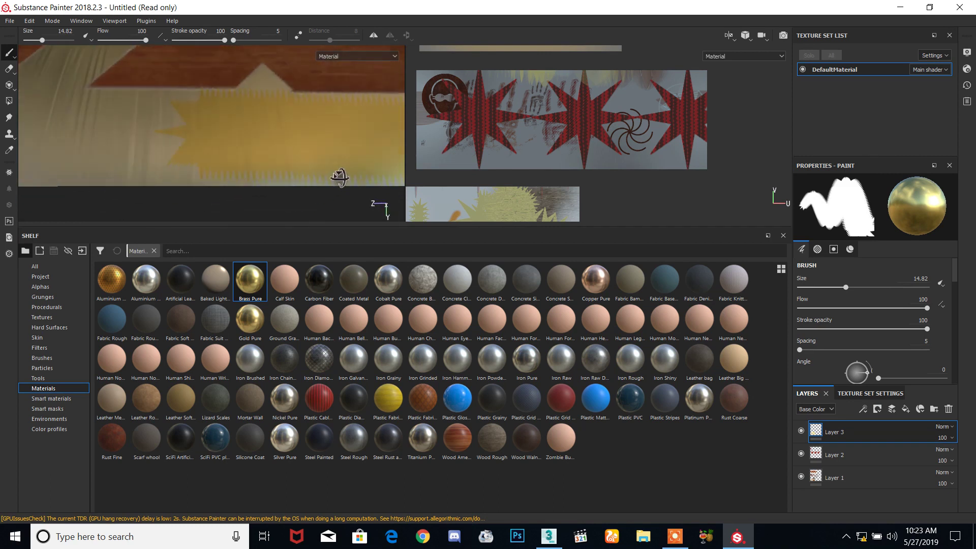
pyautogui.scroll(-2, 296, 125)
pyautogui.scroll(3, 287, 100)
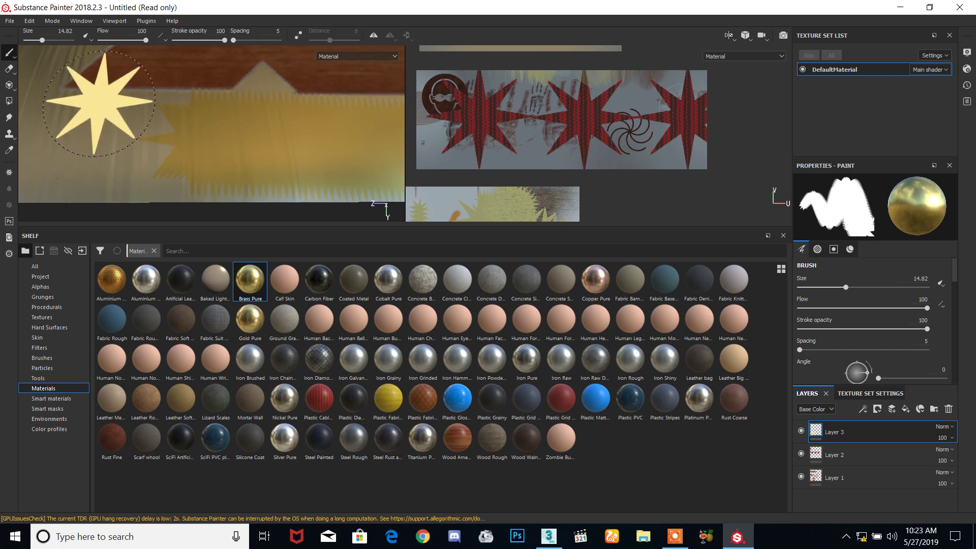
# Cover the rest of the wood-patterned face with Brass Pure star strokes
pyautogui.keyDown('alt'); pyautogui.moveTo(102, 122); pyautogui.dragTo(330, 121, button='middle'); pyautogui.keyUp('alt')
pyautogui.moveTo(191, 170)
pyautogui.mouseDown()
pyautogui.moveTo(257, 157)
pyautogui.moveTo(331, 91)
pyautogui.moveTo(288, 181)
pyautogui.moveTo(259, 74)
pyautogui.mouseUp()
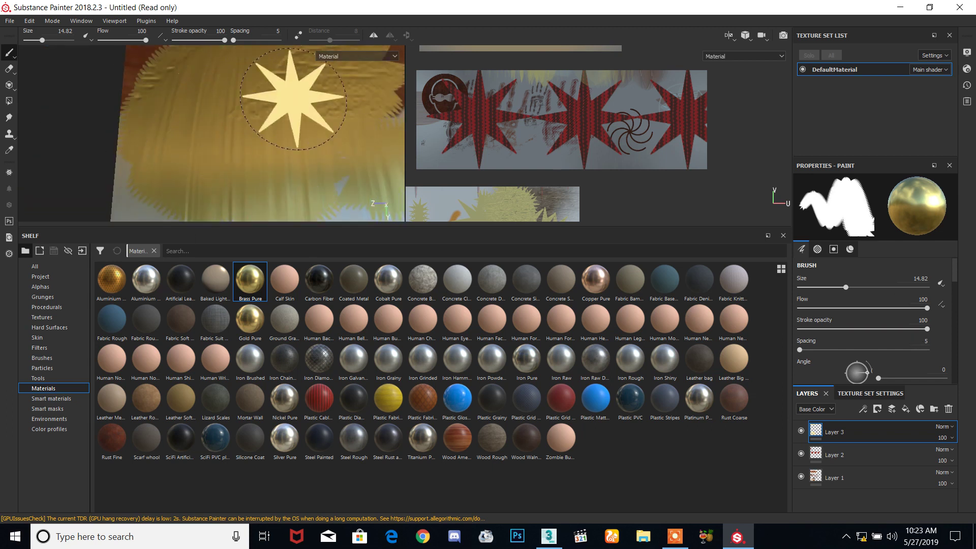
pyautogui.scroll(3, 269, 138)
pyautogui.scroll(-4, 265, 109)
pyautogui.moveTo(227, 121)
pyautogui.keyDown('alt'); pyautogui.mouseDown(button='middle')
pyautogui.moveTo(337, 131)
pyautogui.moveTo(250, 185)
pyautogui.mouseUp(button='middle'); pyautogui.keyUp('alt')
pyautogui.moveTo(278, 84)
pyautogui.mouseDown()
pyautogui.moveTo(204, 76)
pyautogui.moveTo(356, 111)
pyautogui.moveTo(376, 173)
pyautogui.moveTo(360, 81)
pyautogui.moveTo(77, 89)
pyautogui.moveTo(91, 73)
pyautogui.mouseUp()
pyautogui.moveTo(235, 205)
pyautogui.keyDown('alt'); pyautogui.mouseDown()
pyautogui.moveTo(239, 214)
pyautogui.moveTo(258, 137)
pyautogui.mouseUp(); pyautogui.keyUp('alt')
pyautogui.scroll(-4, 255, 129)
pyautogui.scroll(-4, 256, 146)
pyautogui.keyDown('alt'); pyautogui.moveTo(266, 127); pyautogui.dragTo(278, 103, button='middle'); pyautogui.keyUp('alt')
pyautogui.moveTo(267, 76)
pyautogui.mouseDown()
pyautogui.moveTo(335, 77)
pyautogui.moveTo(310, 97)
pyautogui.moveTo(356, 71)
pyautogui.moveTo(360, 130)
pyautogui.moveTo(392, 88)
pyautogui.moveTo(383, 115)
pyautogui.mouseUp()
pyautogui.moveTo(193, 149)
pyautogui.keyDown('alt'); pyautogui.mouseDown()
pyautogui.moveTo(305, 157)
pyautogui.moveTo(254, 123)
pyautogui.mouseUp(); pyautogui.keyUp('alt')
pyautogui.moveTo(227, 81)
pyautogui.mouseDown()
pyautogui.moveTo(276, 150)
pyautogui.moveTo(293, 135)
pyautogui.moveTo(285, 152)
pyautogui.mouseUp()
pyautogui.keyDown('alt'); pyautogui.moveTo(282, 140); pyautogui.dragTo(291, 105, button='middle'); pyautogui.keyUp('alt')
pyautogui.moveTo(290, 106)
pyautogui.keyDown('alt'); pyautogui.mouseDown()
pyautogui.moveTo(290, 135)
pyautogui.moveTo(254, 148)
pyautogui.moveTo(264, 146)
pyautogui.mouseUp(); pyautogui.keyUp('alt')
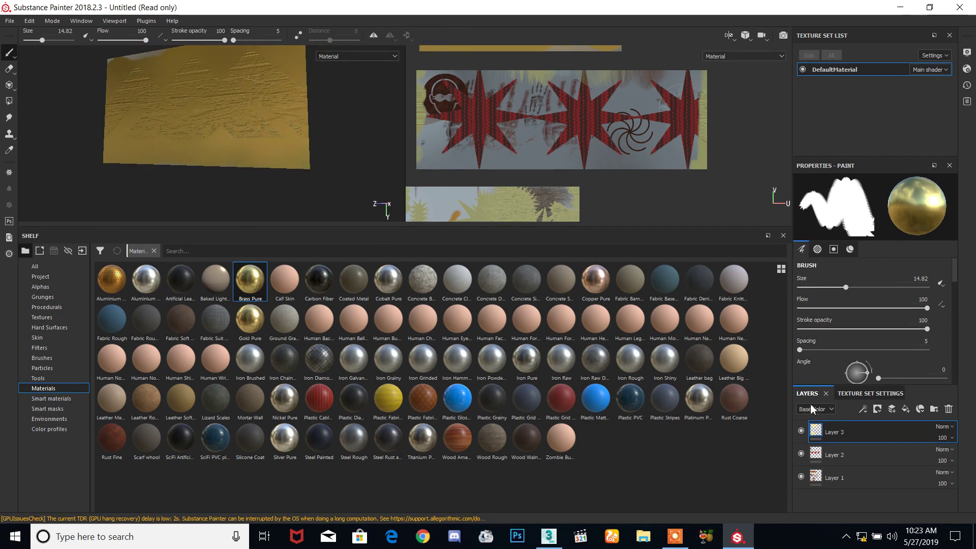
# Hide Layer 3 and toggle the visibility of Layer 2 to compare what each layer holds on the box
pyautogui.click(801, 431)
pyautogui.keyDown('alt'); pyautogui.moveTo(295, 138); pyautogui.dragTo(310, 176, button='middle'); pyautogui.keyUp('alt')
pyautogui.click(801, 454)
pyautogui.click(802, 454)
pyautogui.keyDown('alt'); pyautogui.moveTo(305, 173); pyautogui.dragTo(247, 168); pyautogui.keyUp('alt')
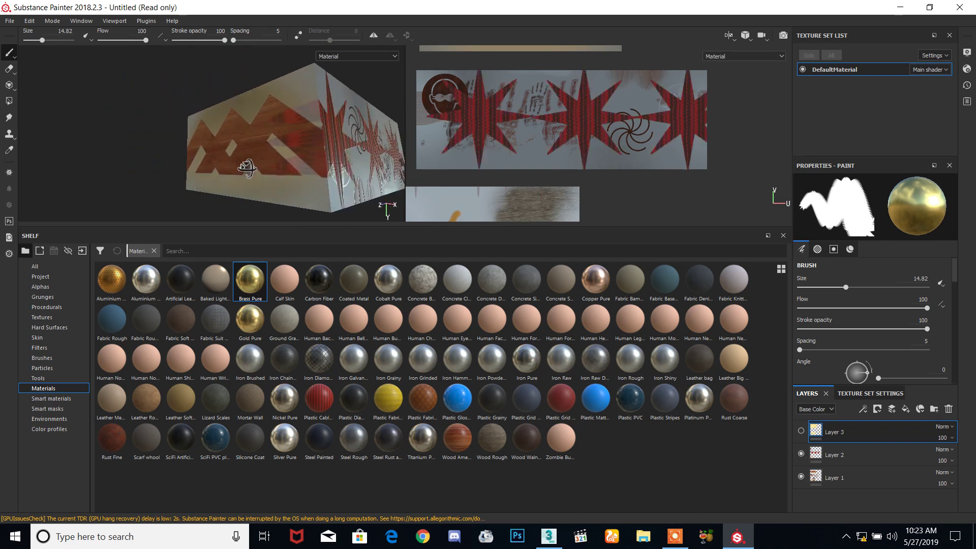
pyautogui.click(803, 453)
pyautogui.click(802, 454)
pyautogui.click(803, 453)
pyautogui.click(802, 454)
pyautogui.click(802, 431)
pyautogui.click(802, 431)
# Hide Layer 2, toggle Layer 1's visibility to inspect its paint, and show Layers 2 and 3 again
pyautogui.click(802, 454)
pyautogui.click(802, 477)
pyautogui.click(802, 477)
pyautogui.keyDown('alt'); pyautogui.moveTo(251, 148); pyautogui.dragTo(352, 155); pyautogui.keyUp('alt')
pyautogui.click(801, 477)
pyautogui.click(801, 477)
pyautogui.click(802, 477)
pyautogui.click(801, 477)
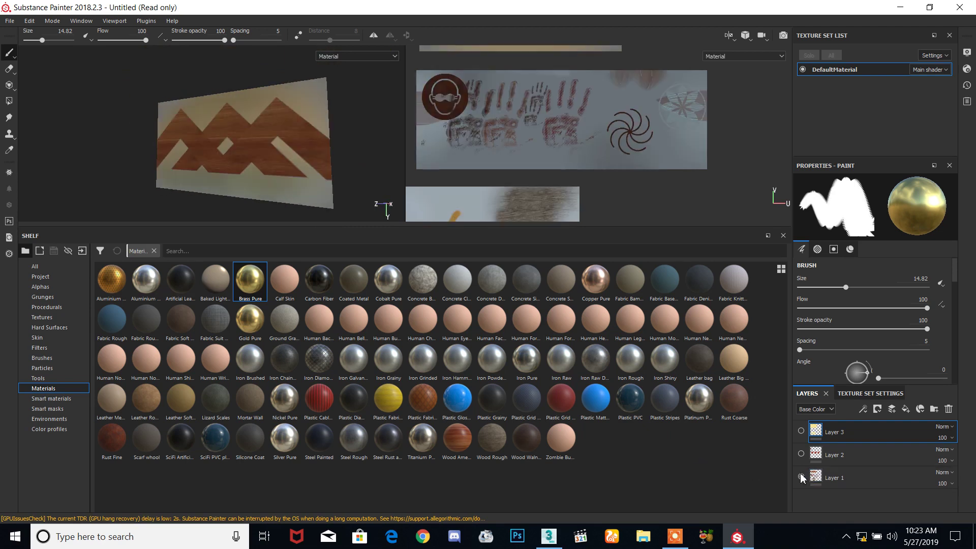
pyautogui.click(802, 477)
pyautogui.click(802, 477)
pyautogui.moveTo(254, 158)
pyautogui.keyDown('alt'); pyautogui.mouseDown()
pyautogui.moveTo(264, 131)
pyautogui.moveTo(265, 160)
pyautogui.mouseUp(); pyautogui.keyUp('alt')
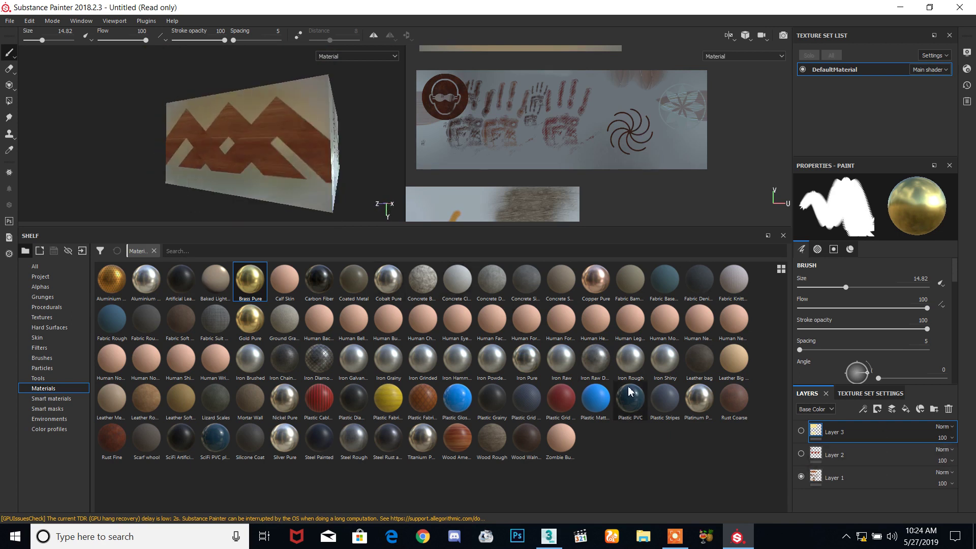
pyautogui.click(801, 454)
pyautogui.click(801, 430)
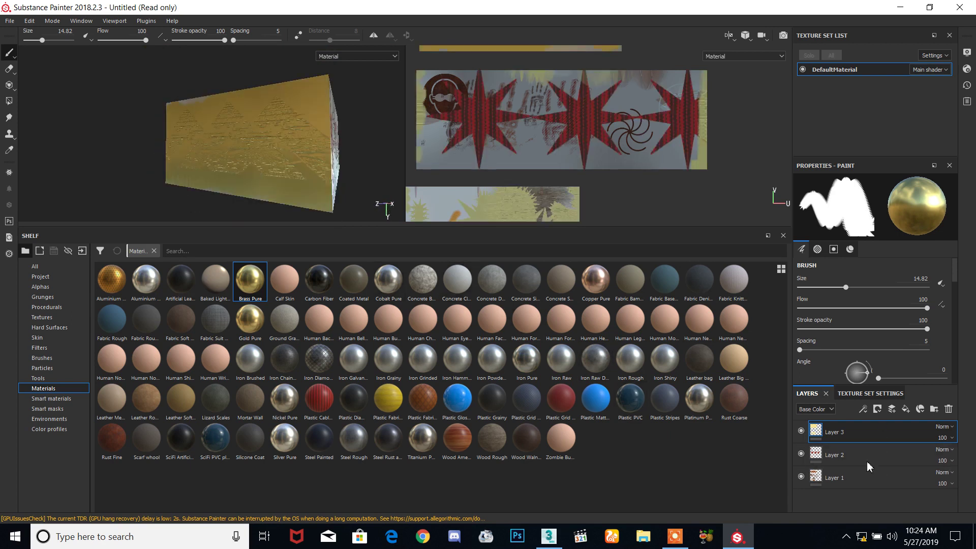
# Lower the opacity of Layer 3 to 0 and of Layer 2 to 94
pyautogui.moveTo(954, 480)
pyautogui.mouseDown()
pyautogui.moveTo(921, 476)
pyautogui.moveTo(933, 477)
pyautogui.mouseUp()
pyautogui.keyDown('alt'); pyautogui.moveTo(319, 149); pyautogui.dragTo(273, 158); pyautogui.keyUp('alt')
pyautogui.click(949, 461)
pyautogui.moveTo(938, 482); pyautogui.dragTo(924, 456)
pyautogui.moveTo(377, 190)
pyautogui.keyDown('alt'); pyautogui.mouseDown()
pyautogui.moveTo(411, 149)
pyautogui.moveTo(447, 151)
pyautogui.moveTo(497, 178)
pyautogui.moveTo(518, 173)
pyautogui.moveTo(392, 200)
pyautogui.moveTo(394, 163)
pyautogui.moveTo(445, 161)
pyautogui.moveTo(343, 88)
pyautogui.mouseUp(); pyautogui.keyUp('alt')
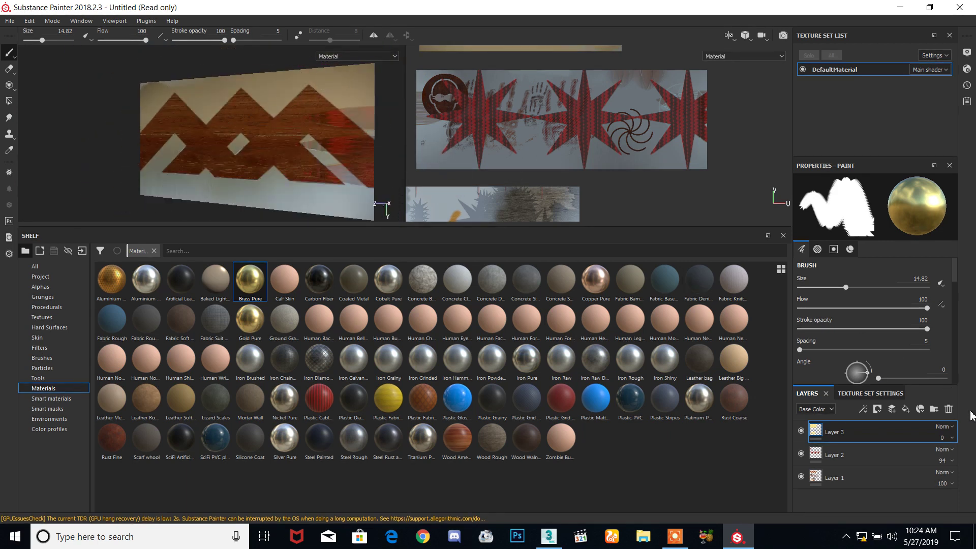
# Raise the opacity of Layer 3 and Layer 2 back to 100
pyautogui.click(938, 456)
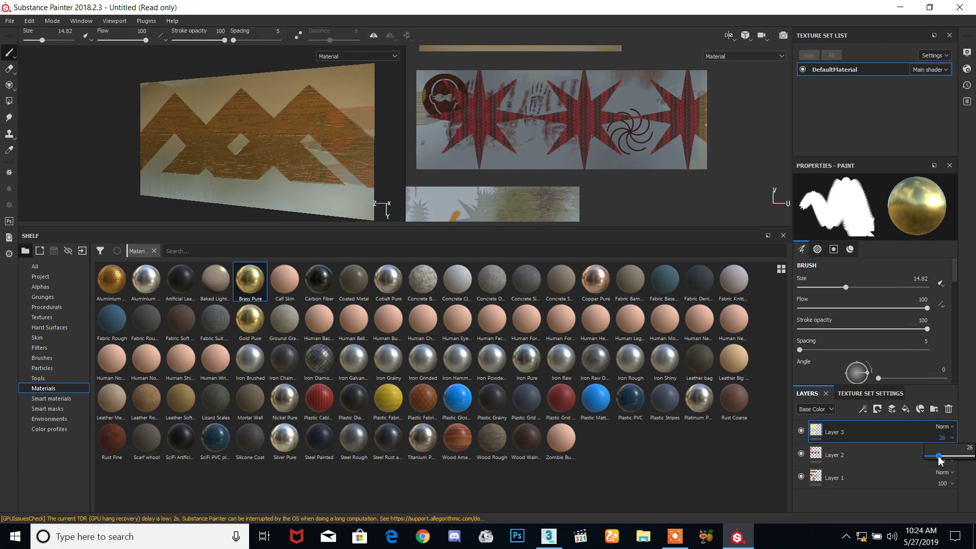
pyautogui.moveTo(949, 456); pyautogui.dragTo(971, 479)
pyautogui.click(949, 462)
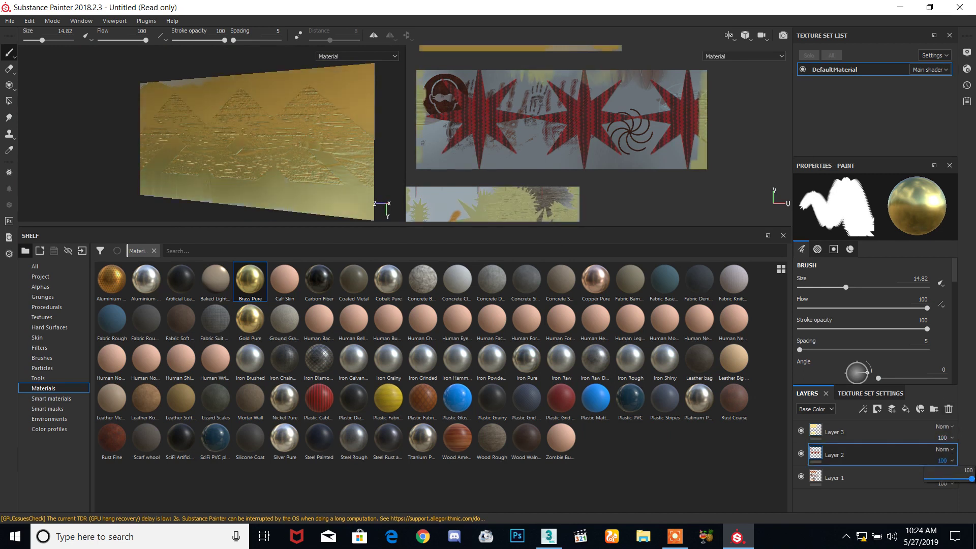
pyautogui.keyDown('alt'); pyautogui.moveTo(237, 124); pyautogui.dragTo(203, 116, button='middle'); pyautogui.keyUp('alt')
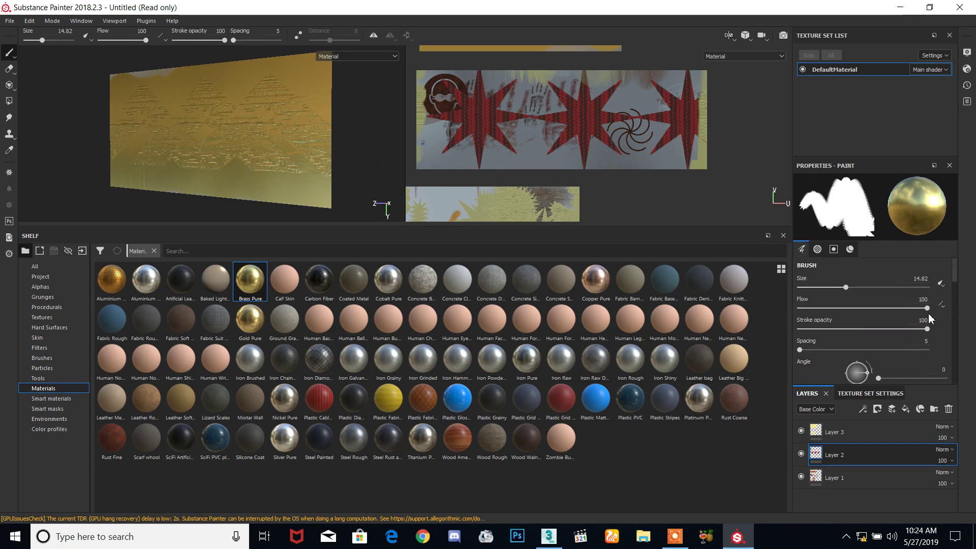
pyautogui.scroll(-2, 954, 276)
pyautogui.scroll(2, 955, 278)
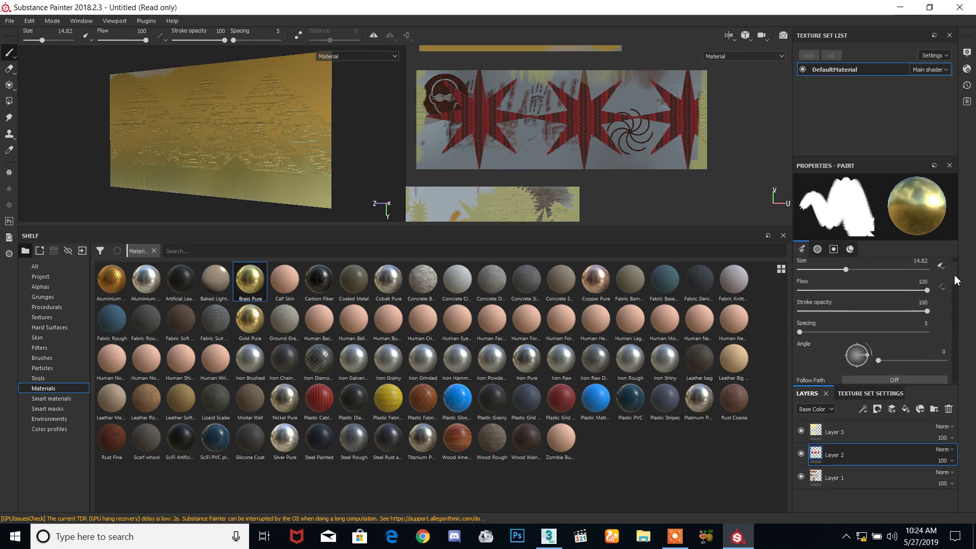
pyautogui.keyDown('alt'); pyautogui.moveTo(190, 130); pyautogui.dragTo(281, 112); pyautogui.keyUp('alt')
pyautogui.keyDown('alt'); pyautogui.moveTo(185, 130); pyautogui.dragTo(222, 141); pyautogui.keyUp('alt')
pyautogui.keyDown('alt'); pyautogui.moveTo(222, 142); pyautogui.dragTo(305, 187, button='middle'); pyautogui.keyUp('alt')
pyautogui.keyDown('alt'); pyautogui.moveTo(305, 187); pyautogui.dragTo(70, 319); pyautogui.keyUp('alt')
pyautogui.scroll(-5, 157, 162)
# Enlarge the brush to 98.34 and try to apply a grunge texture from the shelf to the box
pyautogui.click(41, 278)
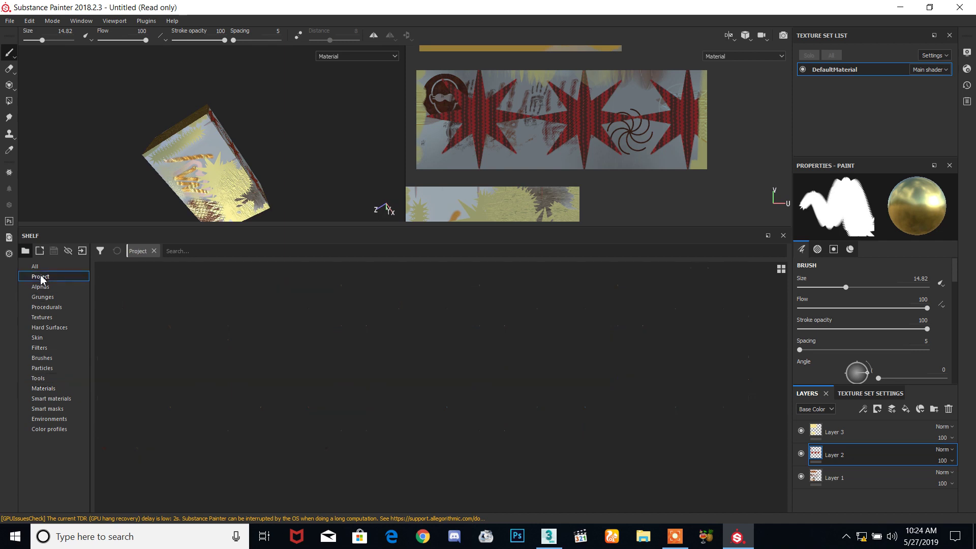
pyautogui.click(43, 288)
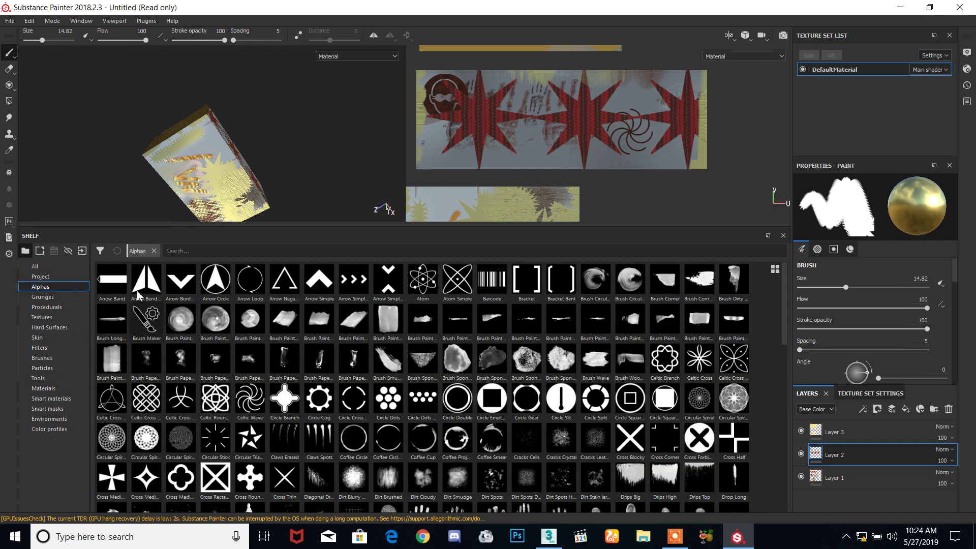
pyautogui.click(43, 297)
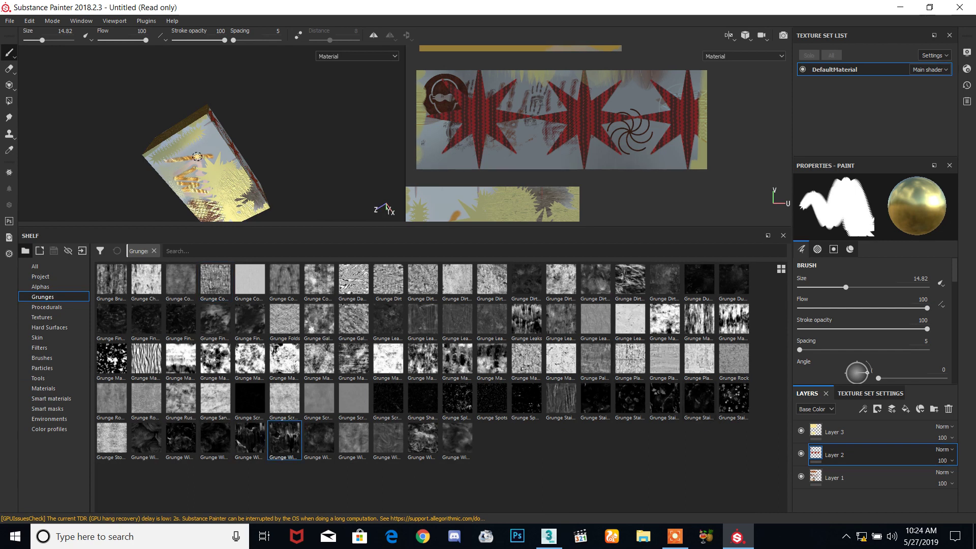
pyautogui.moveTo(197, 156)
pyautogui.keyDown('ctrl'); pyautogui.mouseDown(button='right')
pyautogui.moveTo(152, 156)
pyautogui.moveTo(269, 144)
pyautogui.mouseUp(button='right'); pyautogui.keyUp('ctrl')
pyautogui.moveTo(275, 438); pyautogui.dragTo(211, 163)
pyautogui.moveTo(245, 325); pyautogui.dragTo(271, 445)
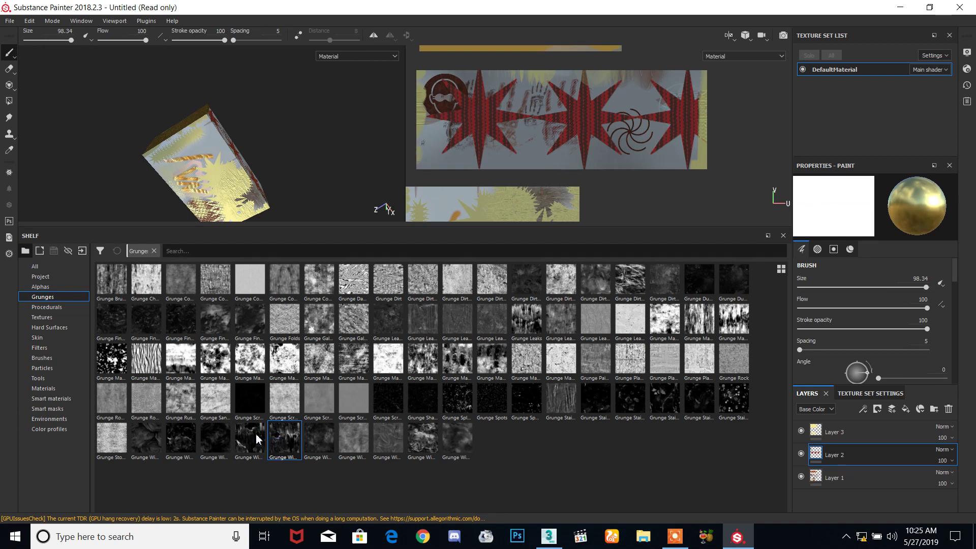
pyautogui.click(114, 287)
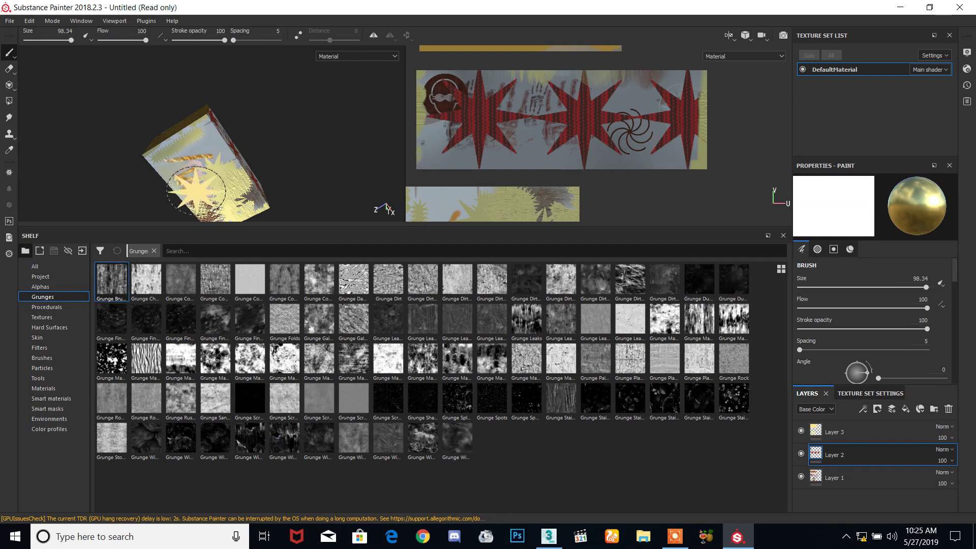
# Select Layer 3 and try a screw shape from the Hard Surfaces collection on the scribbled face of the box
pyautogui.click(53, 306)
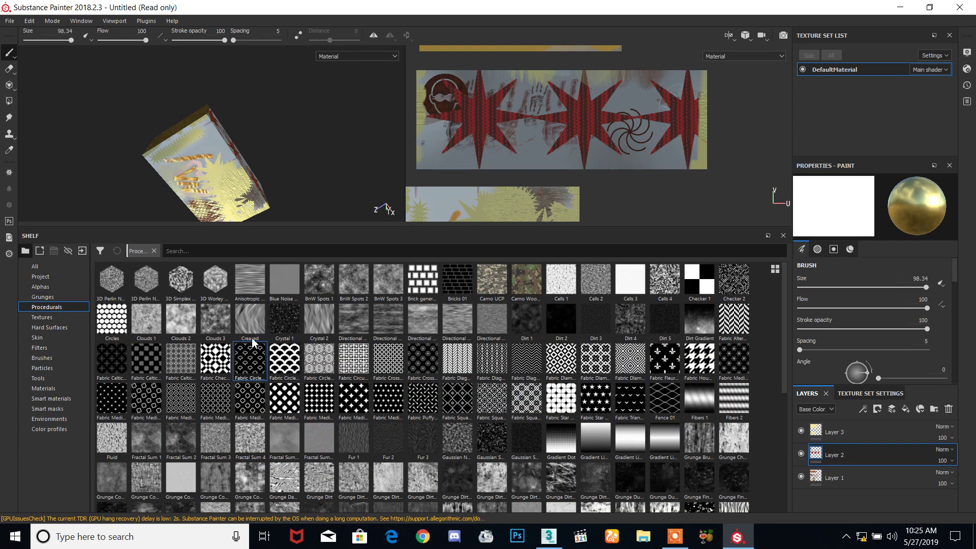
pyautogui.click(55, 288)
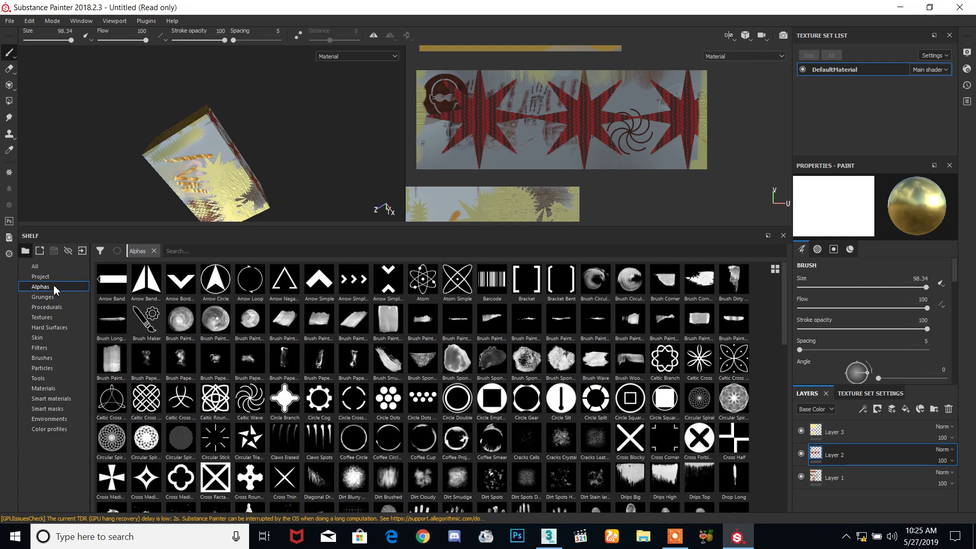
pyautogui.click(833, 432)
pyautogui.click(44, 297)
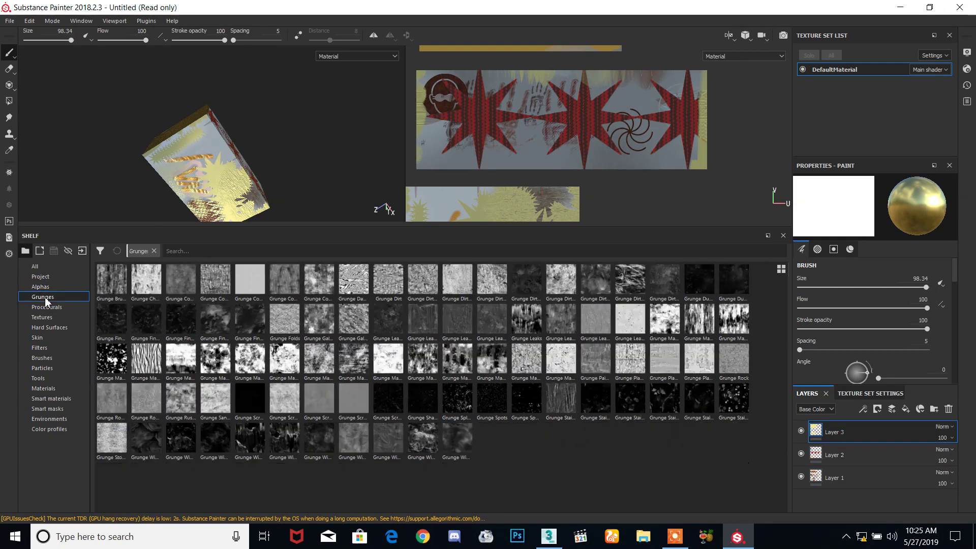
pyautogui.click(48, 327)
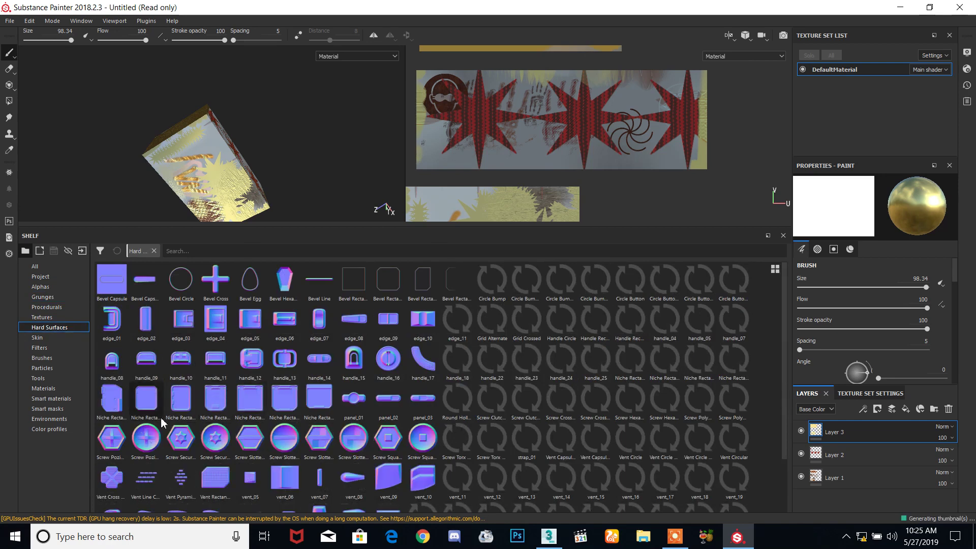
pyautogui.moveTo(146, 437); pyautogui.dragTo(187, 162)
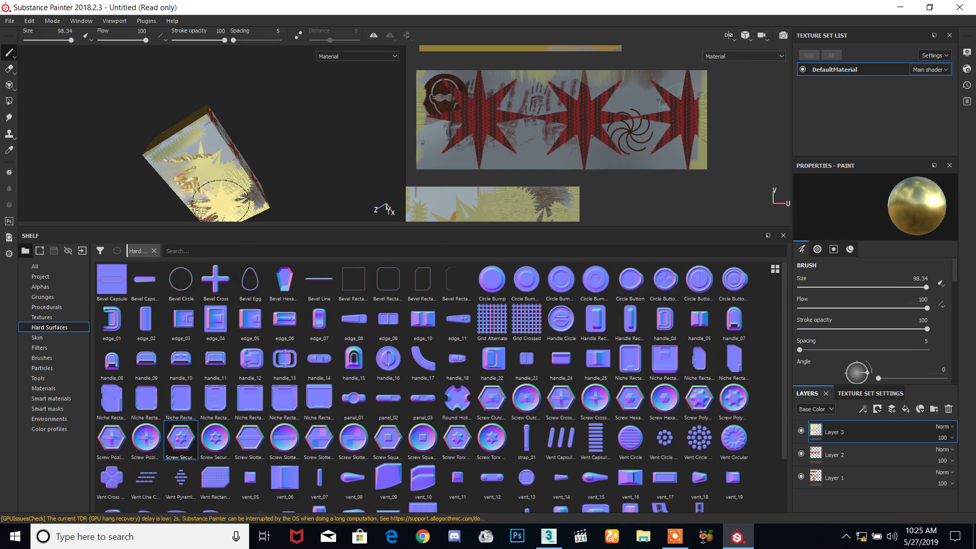
# Display the skin materials and add a new paint layer above Layer 3
pyautogui.click(54, 337)
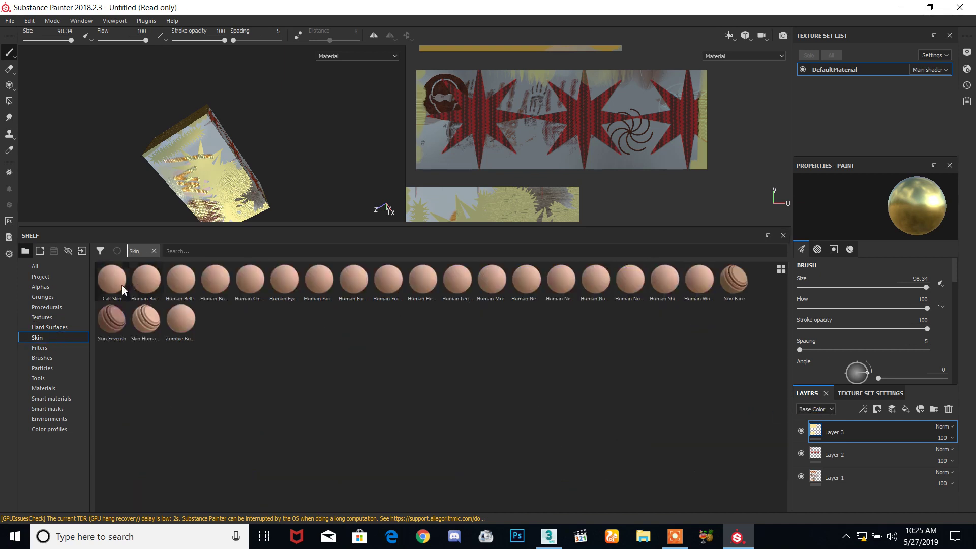
pyautogui.click(892, 410)
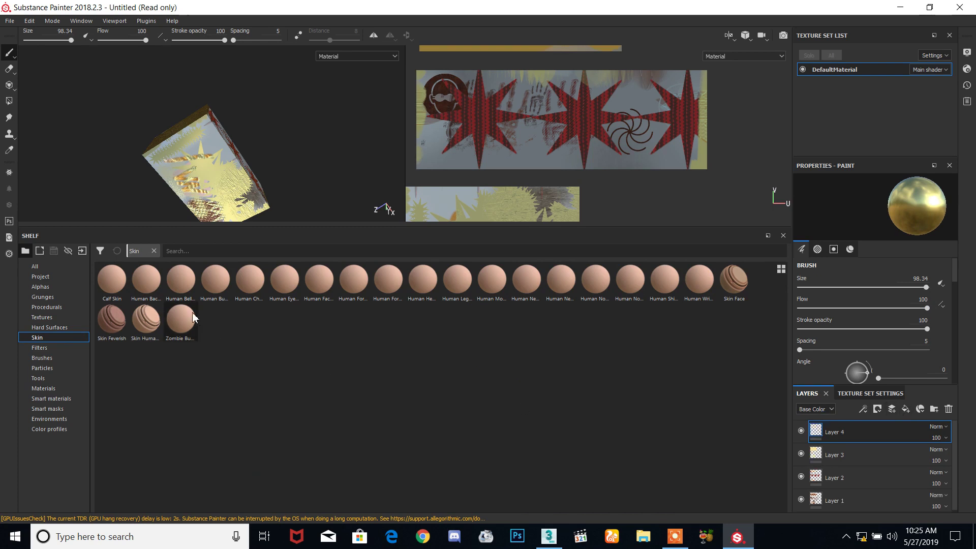
# Try the Zombie skin material on the box and remove it again
pyautogui.moveTo(192, 317); pyautogui.dragTo(285, 224)
pyautogui.click(801, 431)
pyautogui.click(928, 437)
pyautogui.click(949, 410)
pyautogui.keyDown('alt'); pyautogui.moveTo(305, 208); pyautogui.dragTo(322, 157); pyautogui.keyUp('alt')
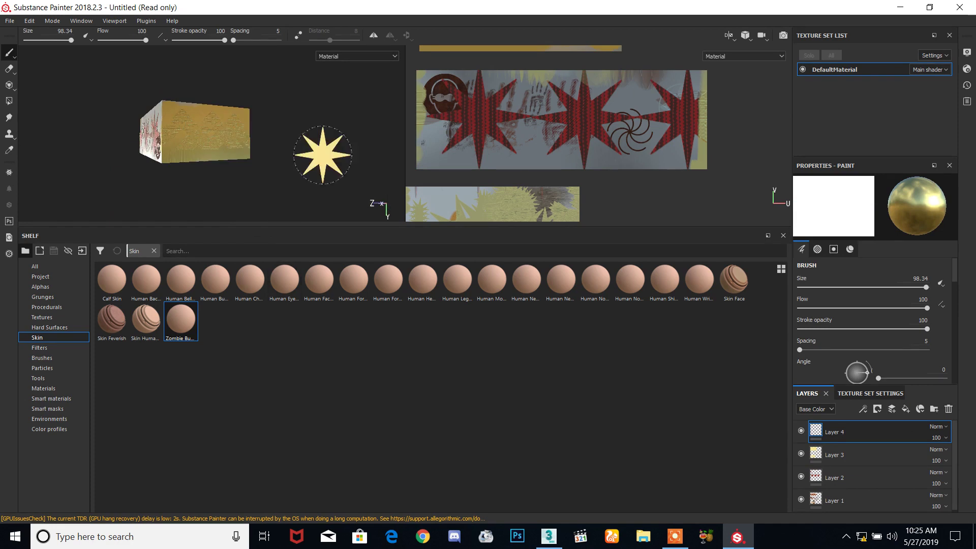
# Add another paint layer above Layer 4 and try the MatFx Rust filter on the brass-covered face
pyautogui.click(41, 348)
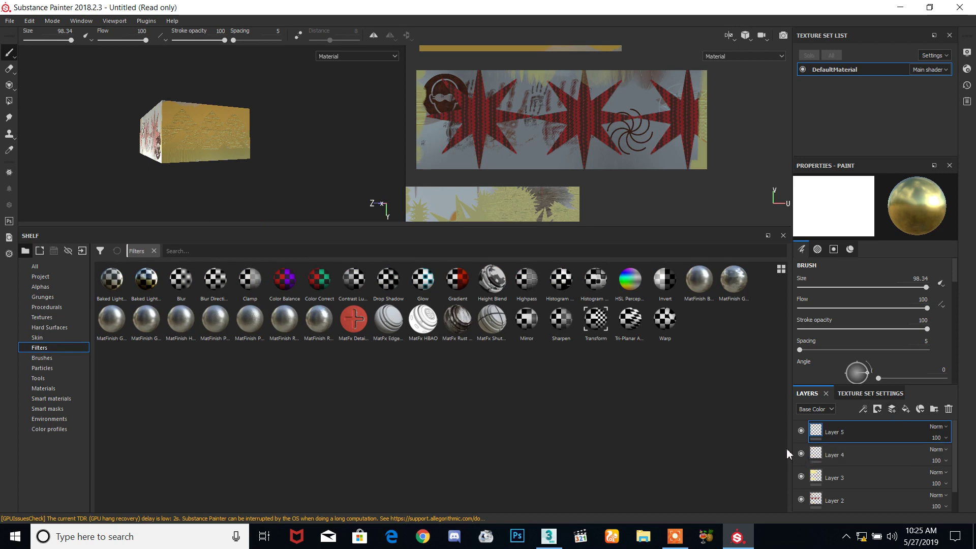
pyautogui.moveTo(202, 128); pyautogui.dragTo(203, 130)
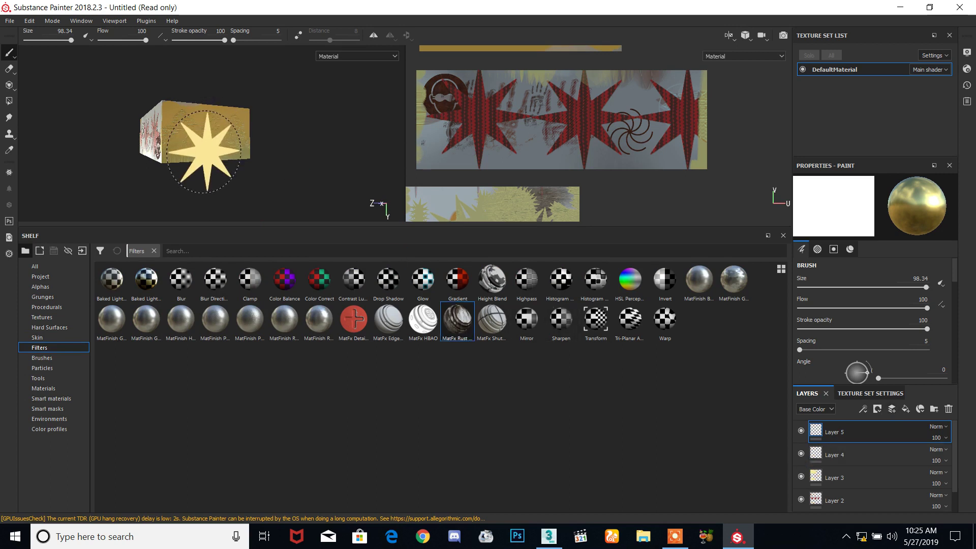
pyautogui.scroll(-1, 195, 140)
pyautogui.keyDown('alt'); pyautogui.moveTo(193, 139); pyautogui.dragTo(253, 133, button='middle'); pyautogui.keyUp('alt')
pyautogui.keyDown('alt'); pyautogui.moveTo(239, 117); pyautogui.dragTo(310, 178); pyautogui.keyUp('alt')
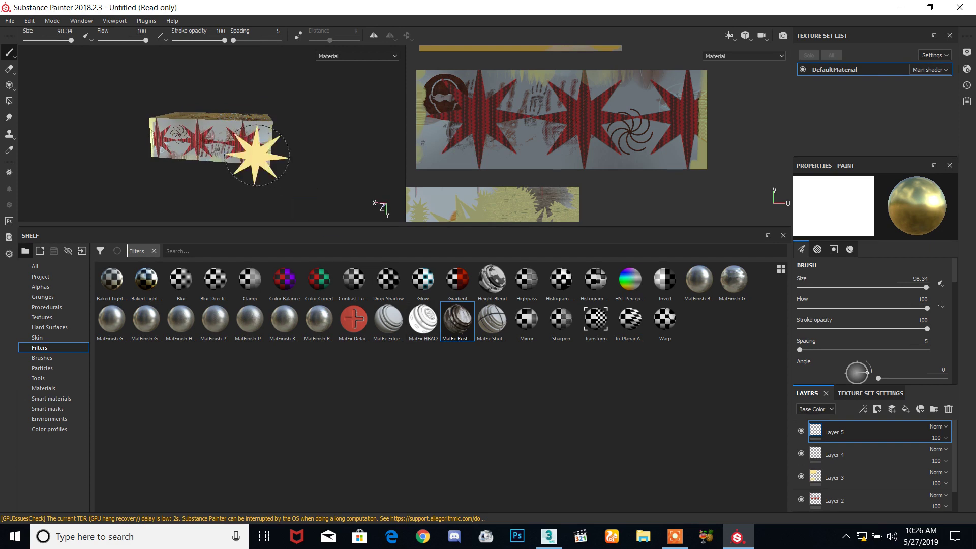
pyautogui.moveTo(183, 188)
pyautogui.keyDown('alt'); pyautogui.mouseDown()
pyautogui.moveTo(189, 138)
pyautogui.moveTo(192, 147)
pyautogui.mouseUp(); pyautogui.keyUp('alt')
# Try the Basic Hard brush with a stroke across the red star face and undo the stroke
pyautogui.click(59, 359)
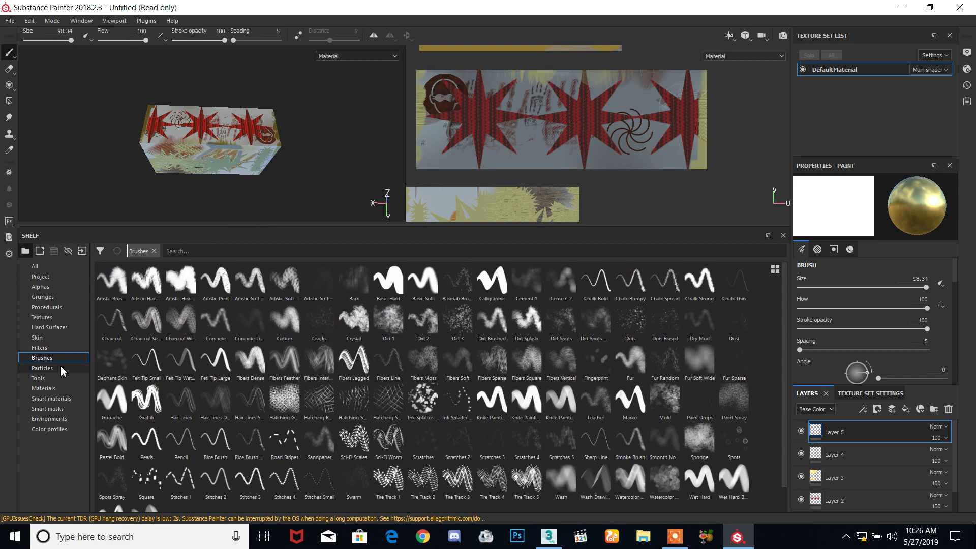
pyautogui.click(387, 281)
pyautogui.scroll(6, 212, 129)
pyautogui.keyDown('alt'); pyautogui.moveTo(212, 128); pyautogui.dragTo(229, 153); pyautogui.keyUp('alt')
pyautogui.moveTo(79, 146); pyautogui.dragTo(277, 125)
pyautogui.hotkey('ctrl', 'z')
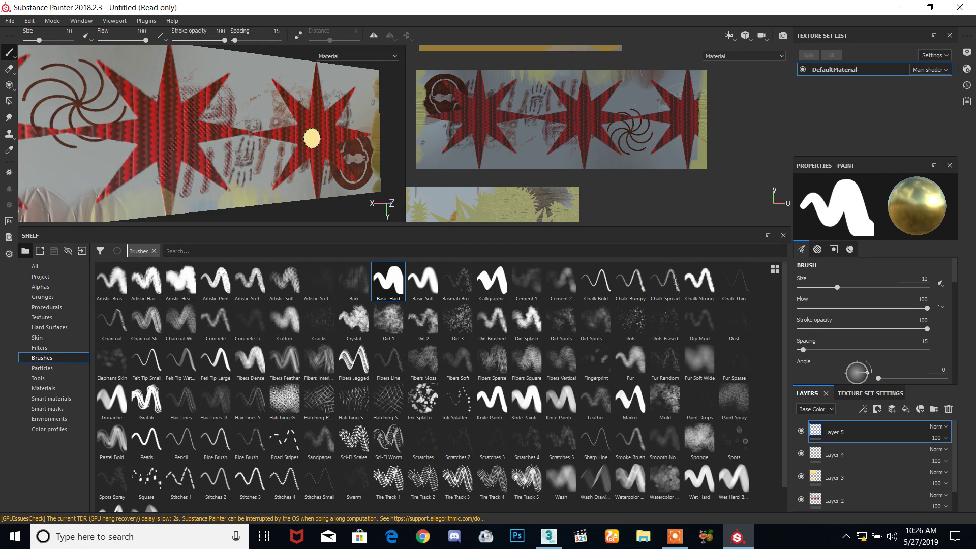
# Try the Basic Soft brush with two strokes across the red star face, undoing each one
pyautogui.click(423, 281)
pyautogui.moveTo(220, 113); pyautogui.dragTo(45, 104)
pyautogui.hotkey('ctrl', 'z')
pyautogui.moveTo(106, 175)
pyautogui.mouseDown()
pyautogui.moveTo(244, 127)
pyautogui.moveTo(342, 119)
pyautogui.mouseUp()
pyautogui.hotkey('ctrl', 'z')
# Choose the Road Stripes brush and undo its test stroke on the red star face
pyautogui.click(286, 443)
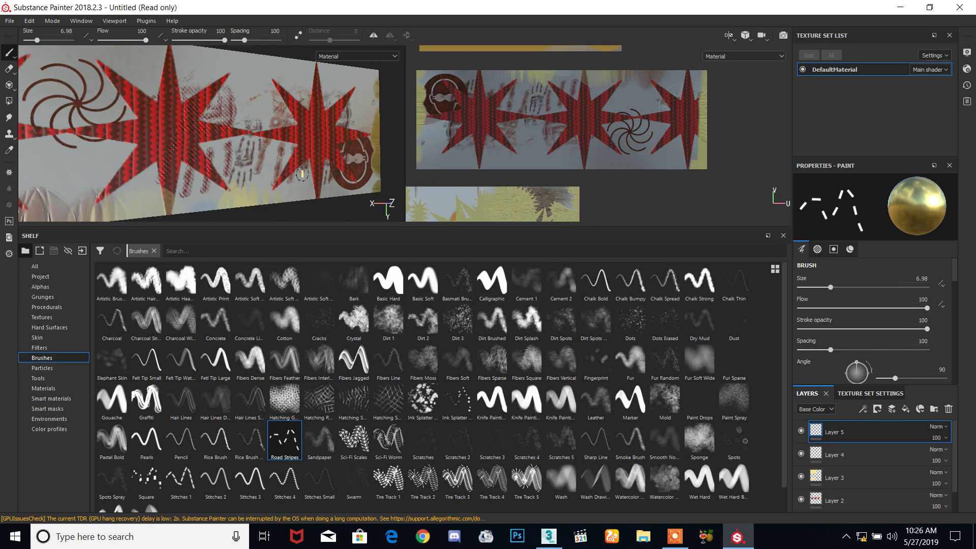
pyautogui.hotkey('ctrl', 'z')
# Paint a straight dashed line and a winding one on the brass pyramid face, using Road Stripes with the red Plastic Cable material
pyautogui.keyDown('alt'); pyautogui.moveTo(127, 161); pyautogui.dragTo(225, 124); pyautogui.keyUp('alt')
pyautogui.keyDown('alt'); pyautogui.moveTo(188, 120); pyautogui.dragTo(147, 118, button='middle'); pyautogui.keyUp('alt')
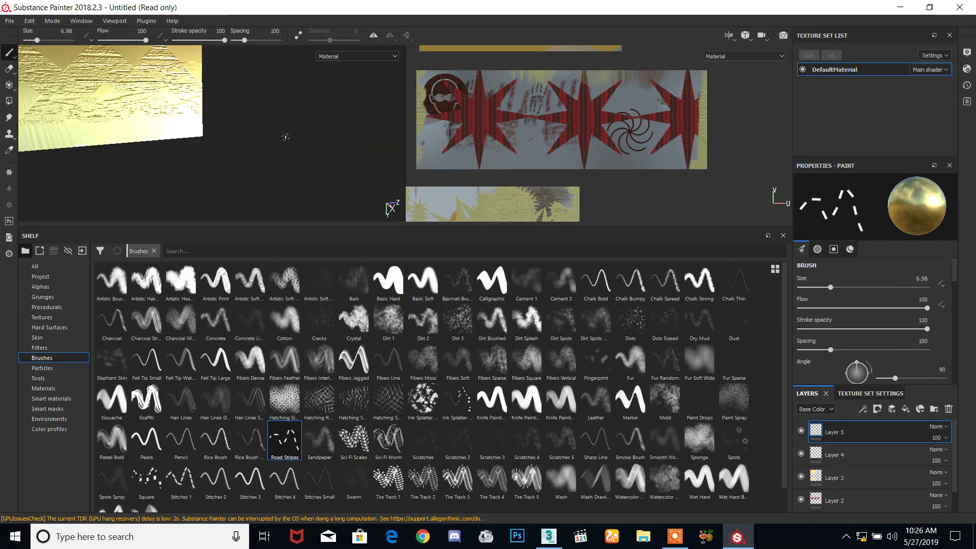
pyautogui.keyDown('alt'); pyautogui.moveTo(212, 116); pyautogui.dragTo(279, 115); pyautogui.keyUp('alt')
pyautogui.keyDown('alt'); pyautogui.moveTo(278, 115); pyautogui.dragTo(309, 134, button='middle'); pyautogui.keyUp('alt')
pyautogui.keyDown('alt'); pyautogui.moveTo(257, 153); pyautogui.dragTo(238, 154); pyautogui.keyUp('alt')
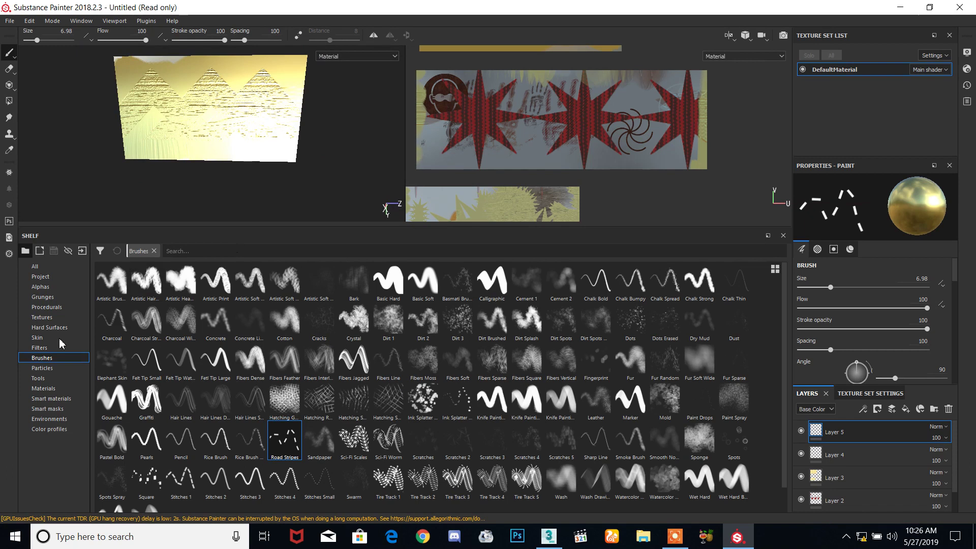
pyautogui.click(43, 388)
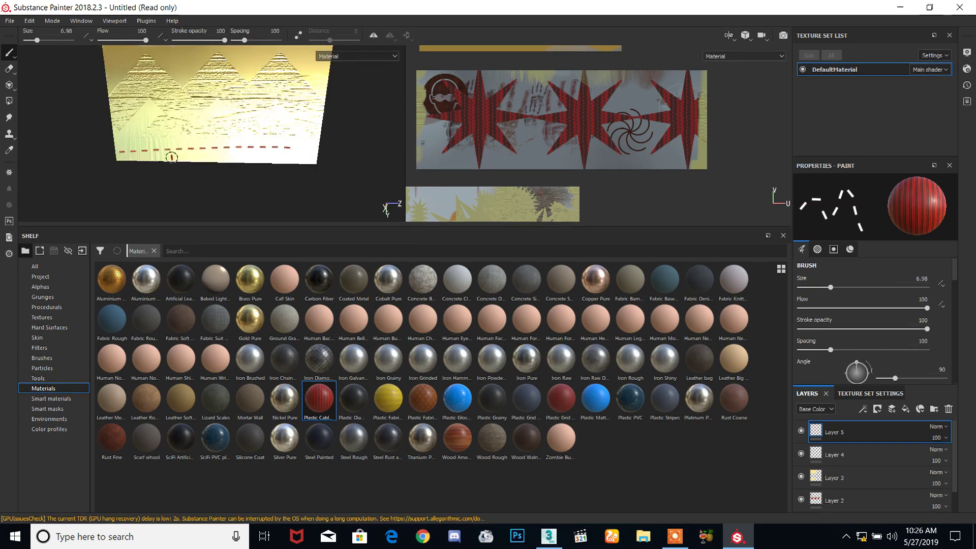
pyautogui.scroll(3, 181, 155)
pyautogui.moveTo(262, 162)
pyautogui.mouseDown()
pyautogui.moveTo(230, 107)
pyautogui.moveTo(289, 92)
pyautogui.mouseUp()
pyautogui.keyDown('alt'); pyautogui.moveTo(351, 133); pyautogui.dragTo(259, 162, button='middle'); pyautogui.keyUp('alt')
pyautogui.scroll(3, 287, 170)
pyautogui.press('f')
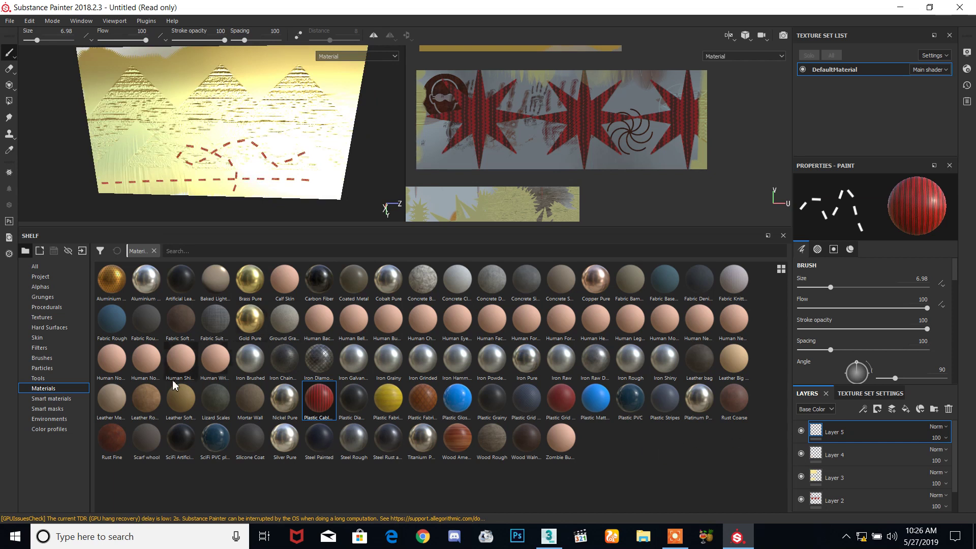
# Choose the Screw Bolt preset tool and set its brush size to about 16.28 for the corners of the brass face
pyautogui.click(41, 358)
pyautogui.click(38, 378)
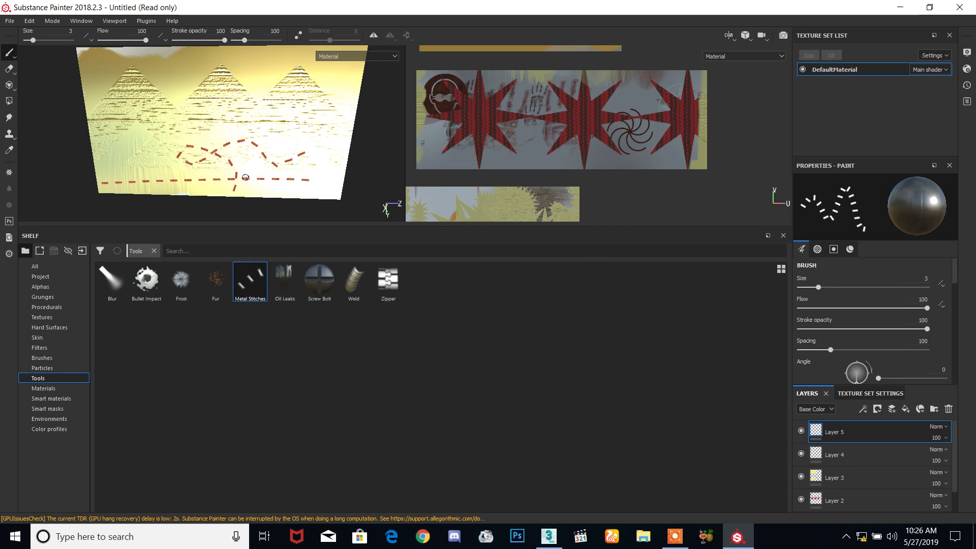
pyautogui.click(312, 276)
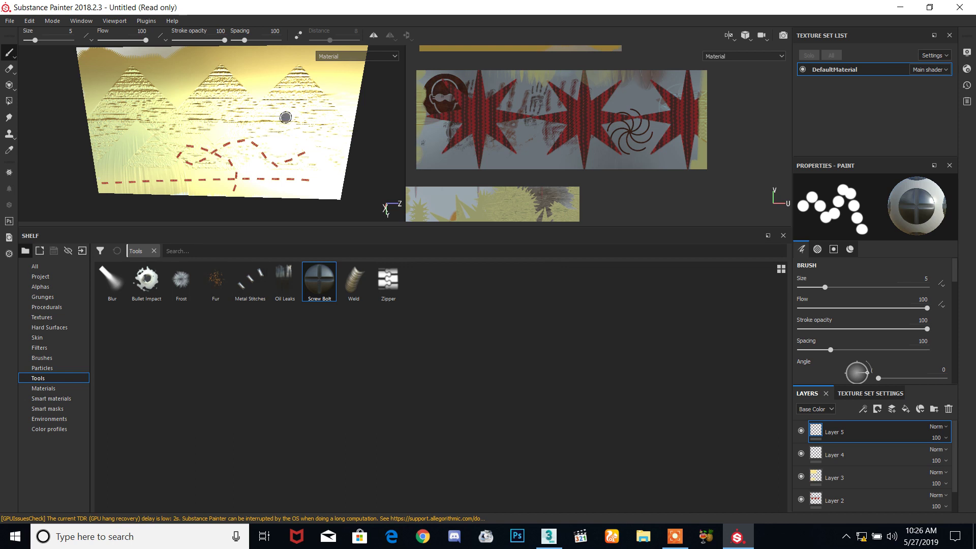
pyautogui.press(']')
pyautogui.press(']')
pyautogui.press(']')
pyautogui.press(']')
pyautogui.press(']')
pyautogui.press(']')
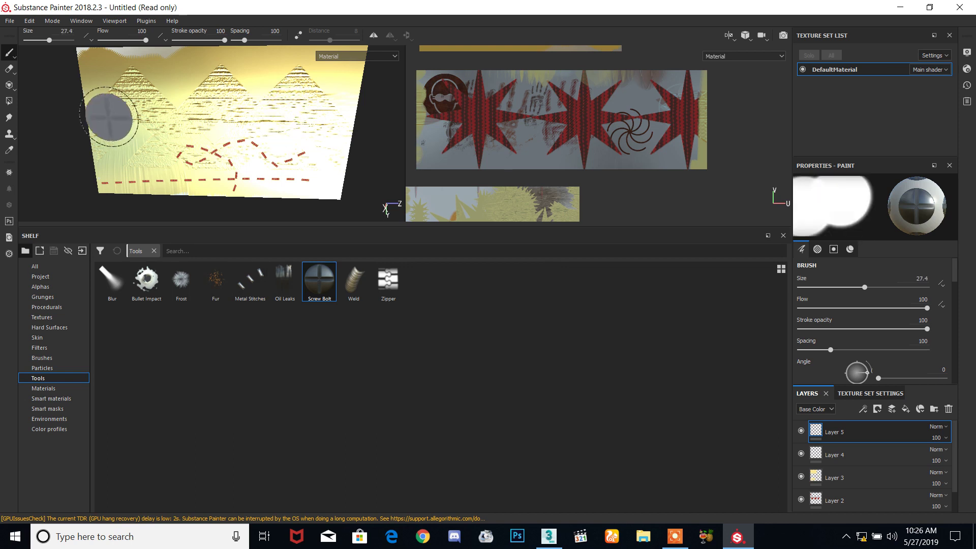
pyautogui.keyDown('alt'); pyautogui.moveTo(117, 86); pyautogui.dragTo(125, 114, button='middle'); pyautogui.keyUp('alt')
pyautogui.keyDown('ctrl'); pyautogui.moveTo(115, 109); pyautogui.dragTo(91, 108, button='right'); pyautogui.keyUp('ctrl')
# Stamp one screw bolt in each of the four corners of the brass pyramid face
pyautogui.click(105, 98)
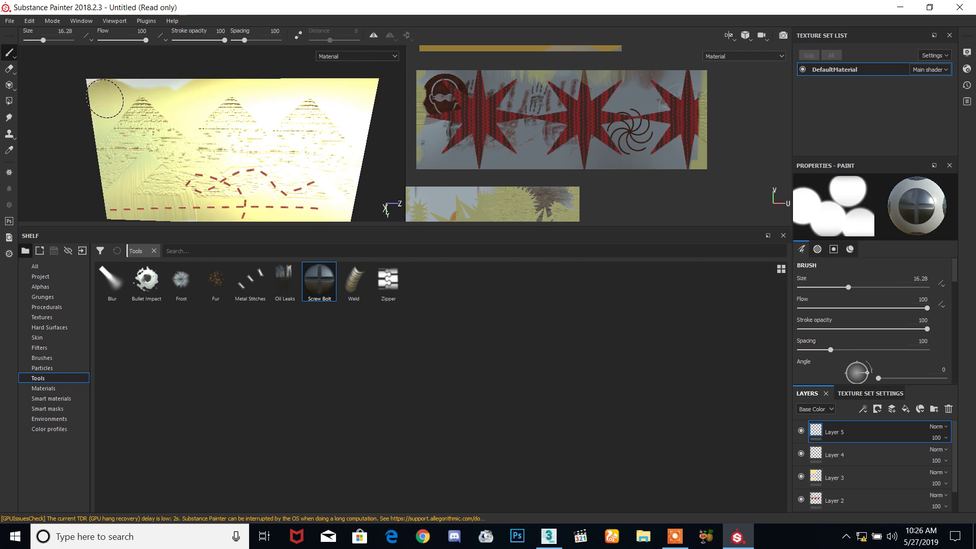
pyautogui.click(356, 96)
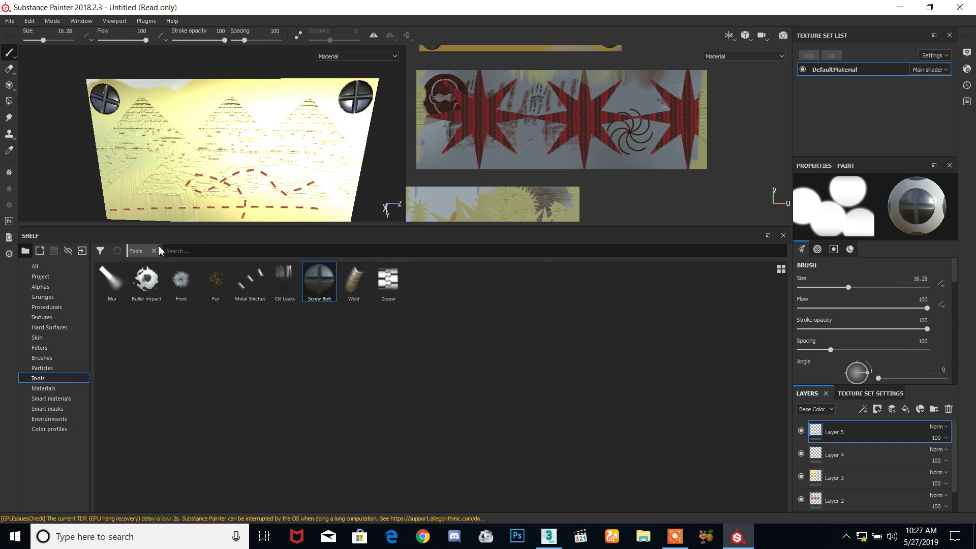
pyautogui.click(119, 204)
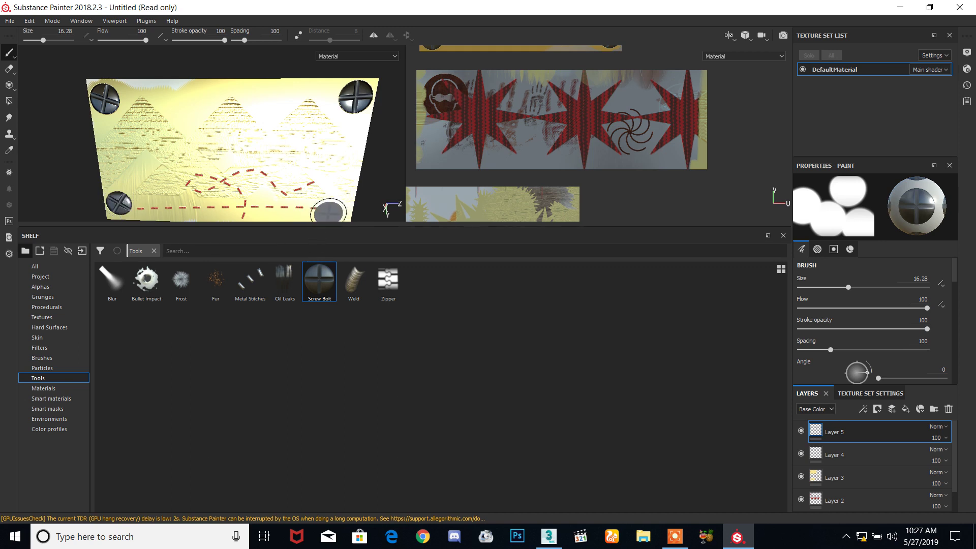
pyautogui.click(333, 207)
pyautogui.moveTo(333, 207)
pyautogui.keyDown('alt'); pyautogui.mouseDown()
pyautogui.moveTo(183, 163)
pyautogui.moveTo(146, 190)
pyautogui.moveTo(120, 185)
pyautogui.moveTo(302, 174)
pyautogui.moveTo(271, 191)
pyautogui.moveTo(272, 159)
pyautogui.mouseUp(); pyautogui.keyUp('alt')
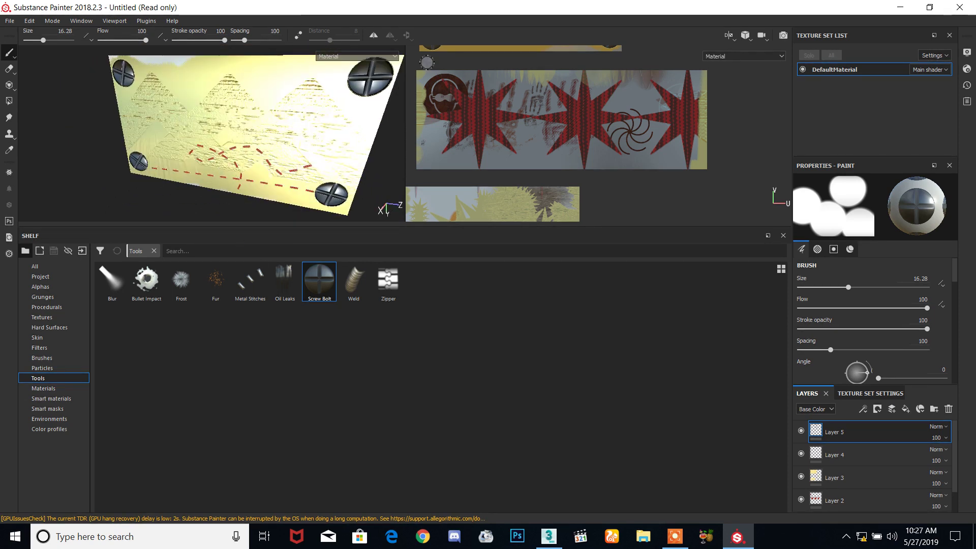
# Try the Zipper preset tool with a curved stroke across the brass face and undo the stroke
pyautogui.click(41, 388)
pyautogui.click(46, 380)
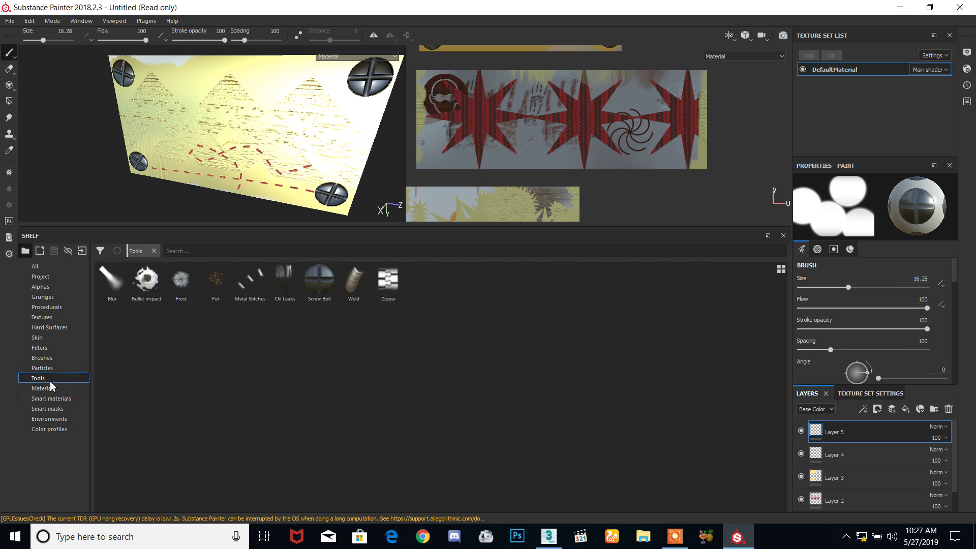
pyautogui.click(385, 299)
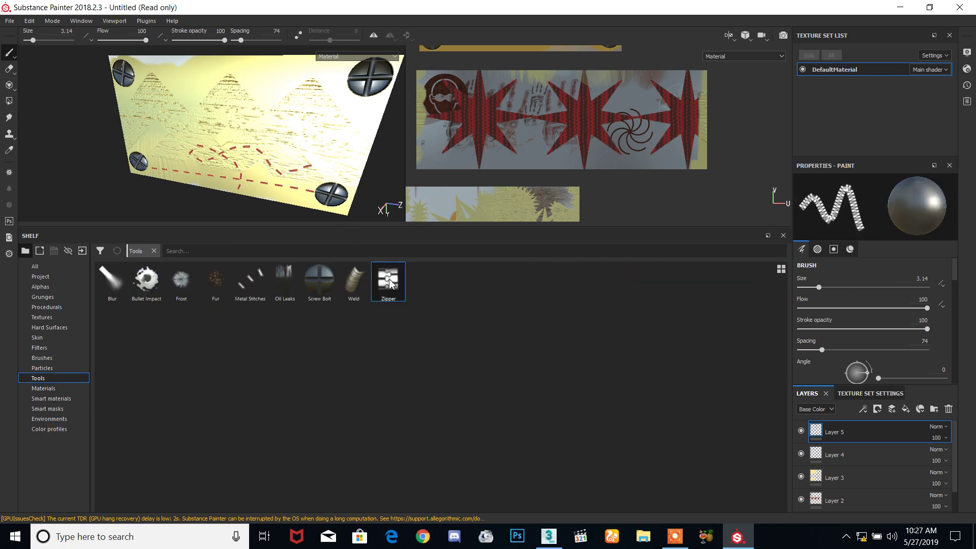
pyautogui.moveTo(289, 77); pyautogui.dragTo(232, 91)
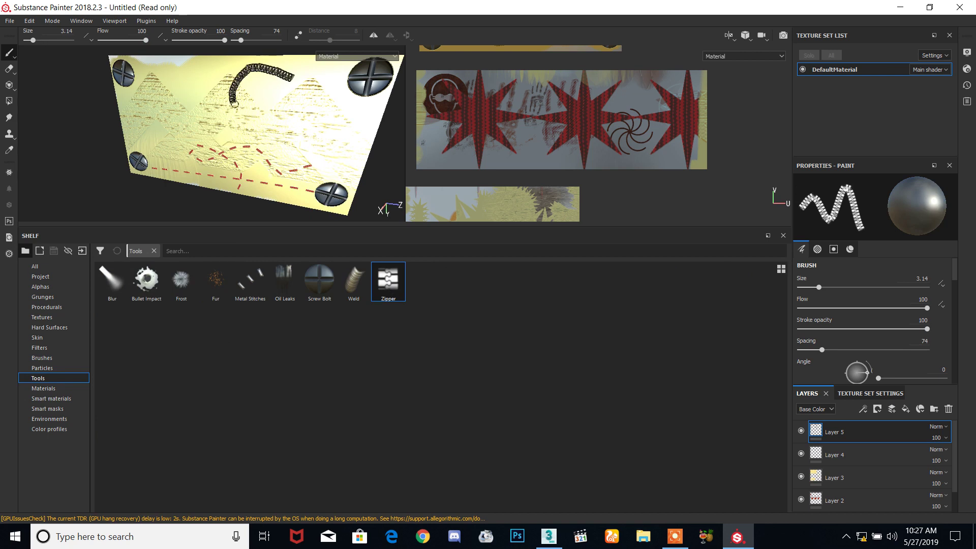
pyautogui.hotkey('ctrl', 'z')
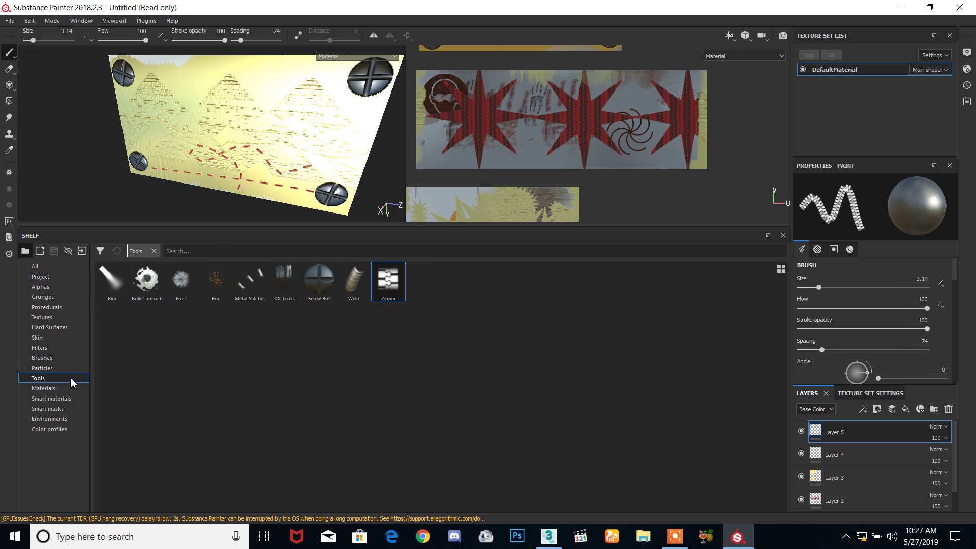
# Try the Machinery smart material on the whole box and undo its application
pyautogui.click(44, 389)
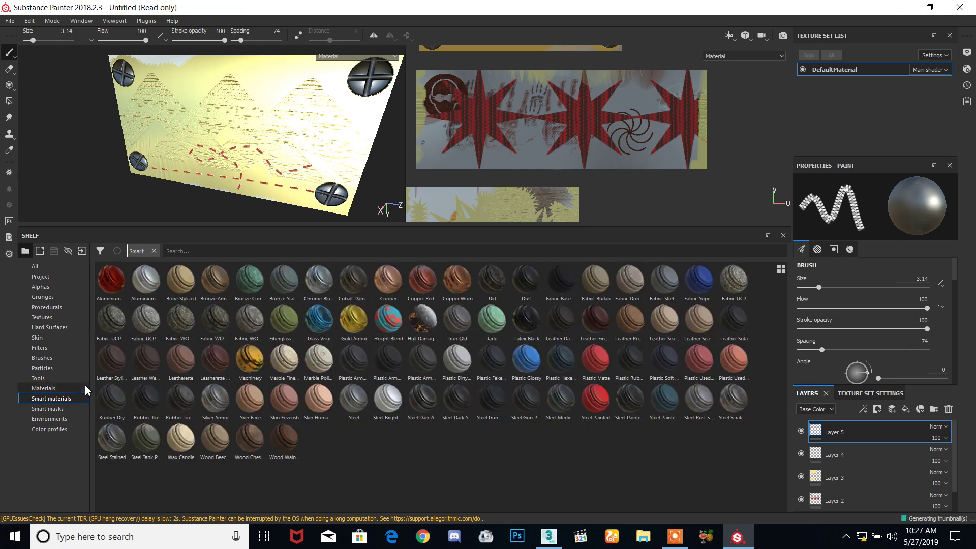
pyautogui.moveTo(257, 366); pyautogui.dragTo(271, 181)
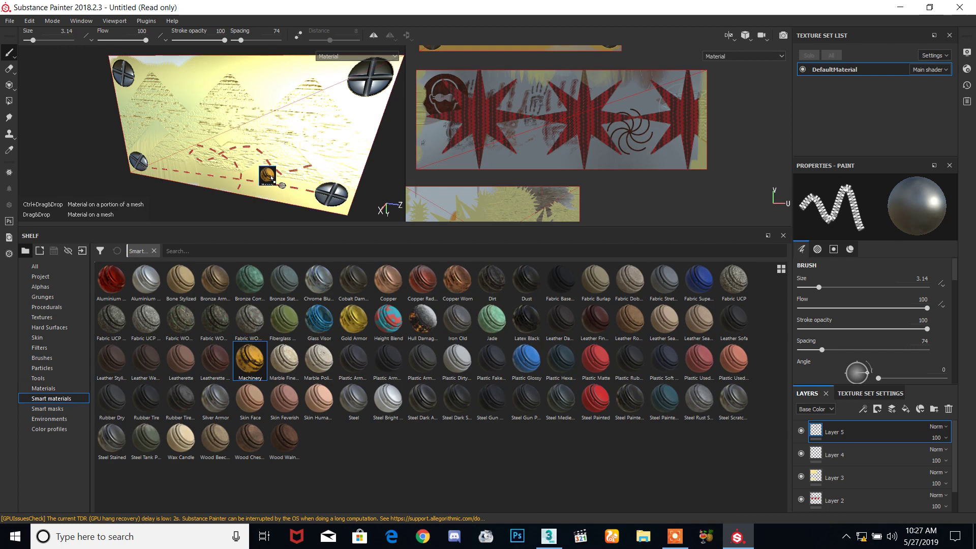
pyautogui.moveTo(272, 177); pyautogui.dragTo(274, 179)
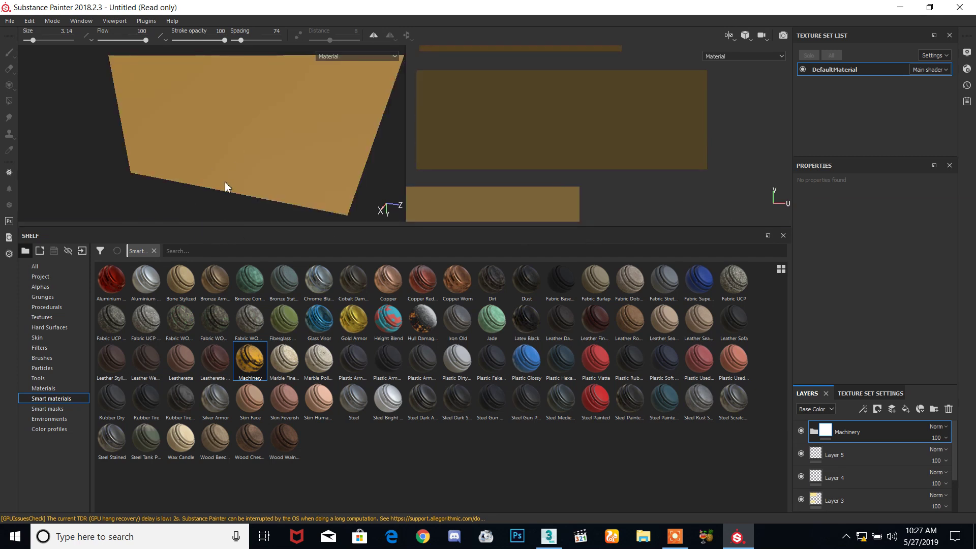
pyautogui.keyDown('alt'); pyautogui.moveTo(224, 178); pyautogui.dragTo(246, 137); pyautogui.keyUp('alt')
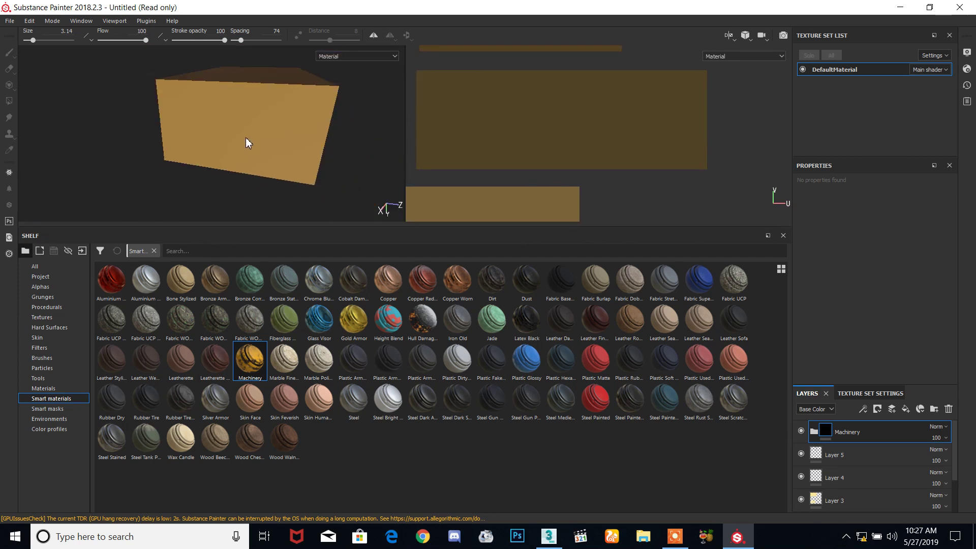
pyautogui.hotkey('ctrl', 'z')
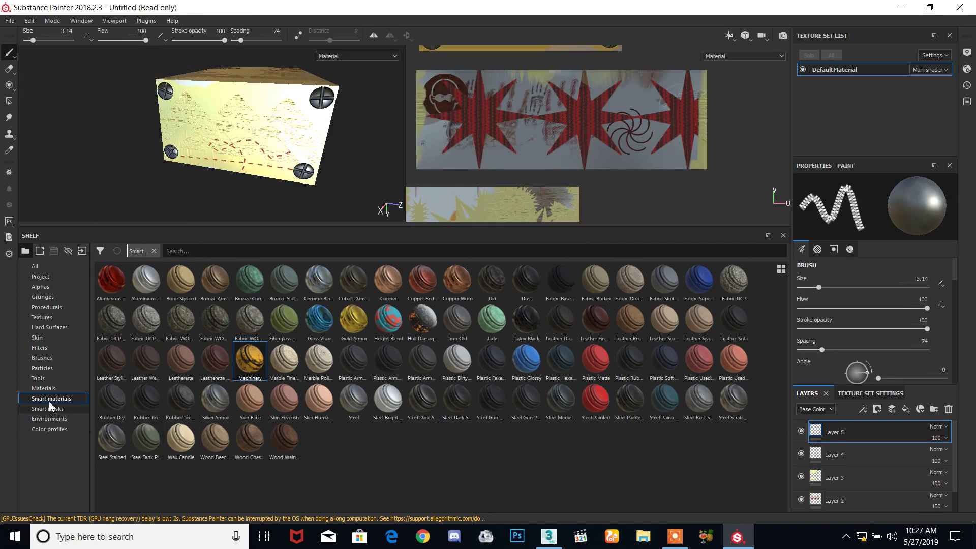
# Browse the smart masks and select Paint Old
pyautogui.click(71, 409)
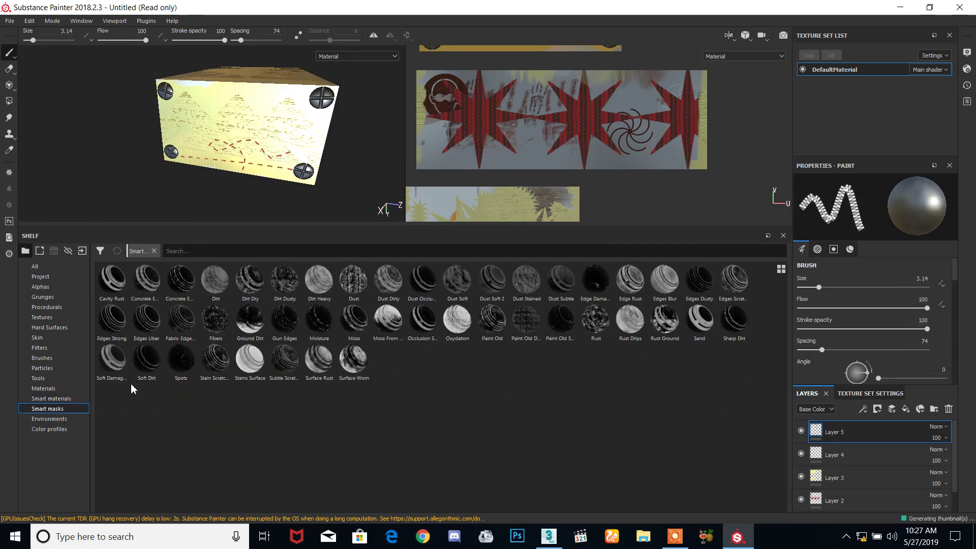
pyautogui.click(504, 319)
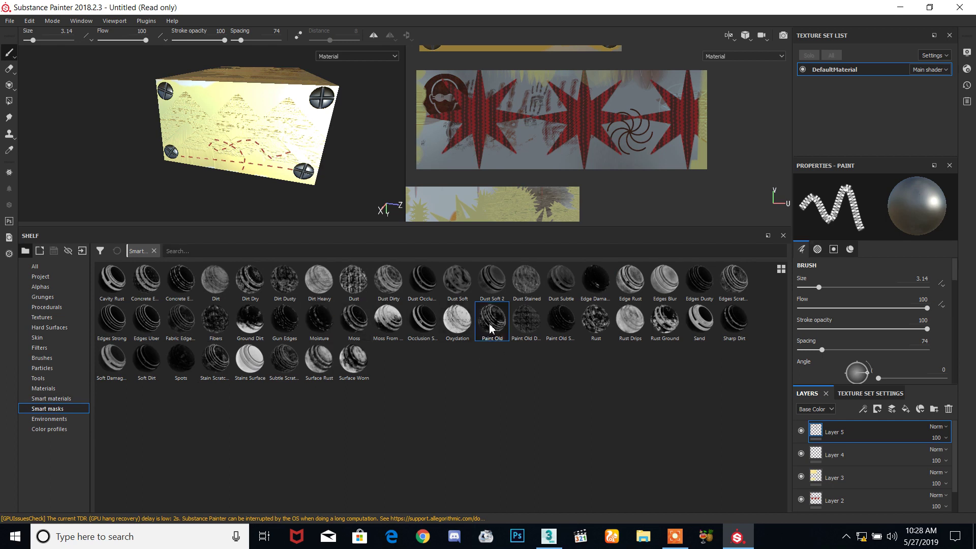
# Try the glazed_patio, mondarrain_3 and bonifacio_st environments in turn as lighting for the box
pyautogui.click(41, 419)
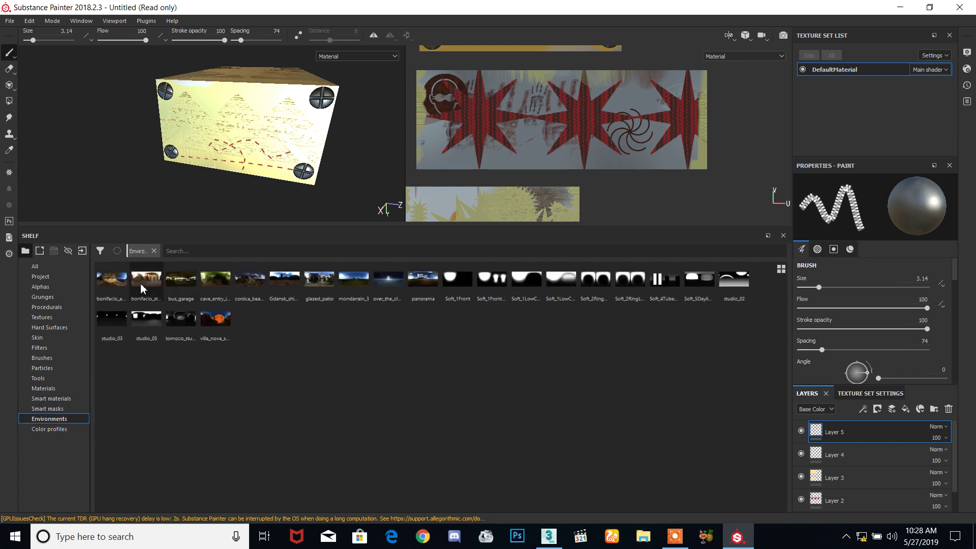
pyautogui.keyDown('alt'); pyautogui.moveTo(310, 114); pyautogui.dragTo(274, 153); pyautogui.keyUp('alt')
pyautogui.moveTo(329, 279); pyautogui.dragTo(311, 157)
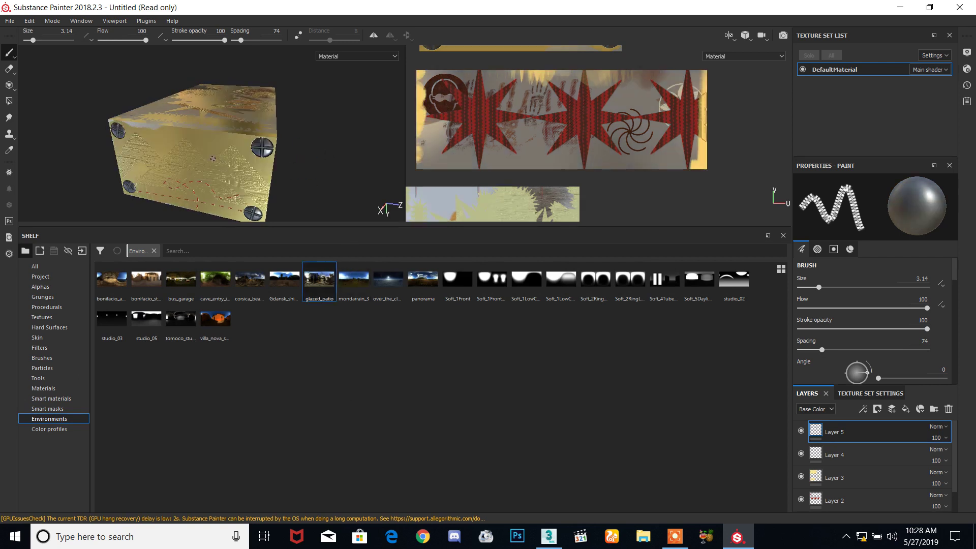
pyautogui.keyDown('alt'); pyautogui.moveTo(318, 163); pyautogui.dragTo(317, 163); pyautogui.keyUp('alt')
pyautogui.moveTo(347, 282); pyautogui.dragTo(193, 213)
pyautogui.moveTo(146, 278); pyautogui.dragTo(437, 110)
# Try the bonifacio_a environment as lighting for the red star side of the box
pyautogui.scroll(-3, 270, 137)
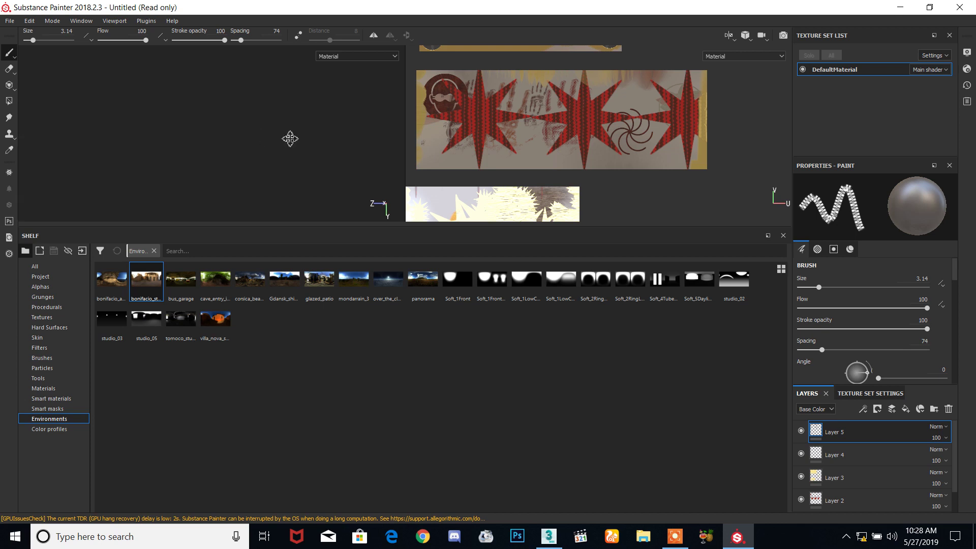
pyautogui.keyDown('alt'); pyautogui.moveTo(208, 159); pyautogui.dragTo(158, 151); pyautogui.keyUp('alt')
pyautogui.scroll(-2, 159, 151)
pyautogui.moveTo(121, 279); pyautogui.dragTo(288, 165)
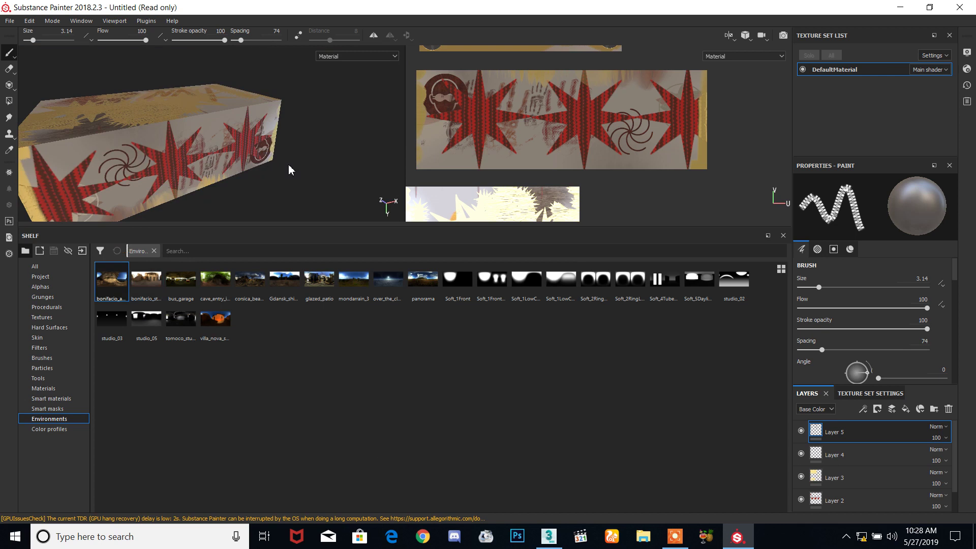
# Try a Soft_1LowC environment and the Soft_2RingL environment as lighting and inspect the box under them
pyautogui.moveTo(526, 280); pyautogui.dragTo(333, 174)
pyautogui.moveTo(181, 165)
pyautogui.keyDown('alt'); pyautogui.mouseDown()
pyautogui.moveTo(306, 168)
pyautogui.moveTo(246, 203)
pyautogui.moveTo(133, 170)
pyautogui.moveTo(129, 108)
pyautogui.moveTo(176, 160)
pyautogui.moveTo(175, 183)
pyautogui.mouseUp(); pyautogui.keyUp('alt')
pyautogui.moveTo(630, 280); pyautogui.dragTo(346, 217)
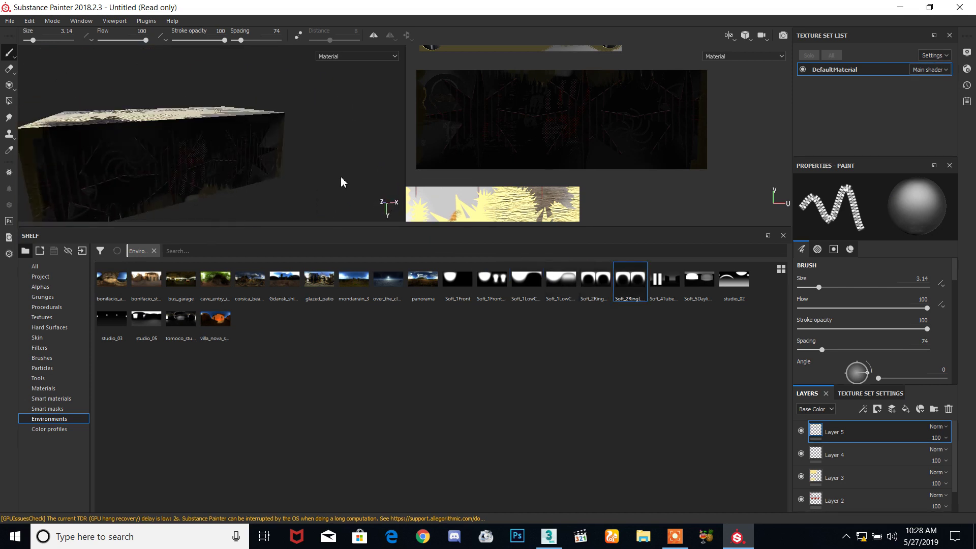
pyautogui.keyDown('alt'); pyautogui.moveTo(301, 163); pyautogui.dragTo(200, 168); pyautogui.keyUp('alt')
pyautogui.scroll(2, 224, 129)
pyautogui.scroll(-4, 237, 143)
# Try glazed_patio again and return to the bonifacio_a environment to compare the box's lighting
pyautogui.click(320, 278)
pyautogui.keyDown('alt'); pyautogui.moveTo(353, 173); pyautogui.dragTo(48, 113); pyautogui.keyUp('alt')
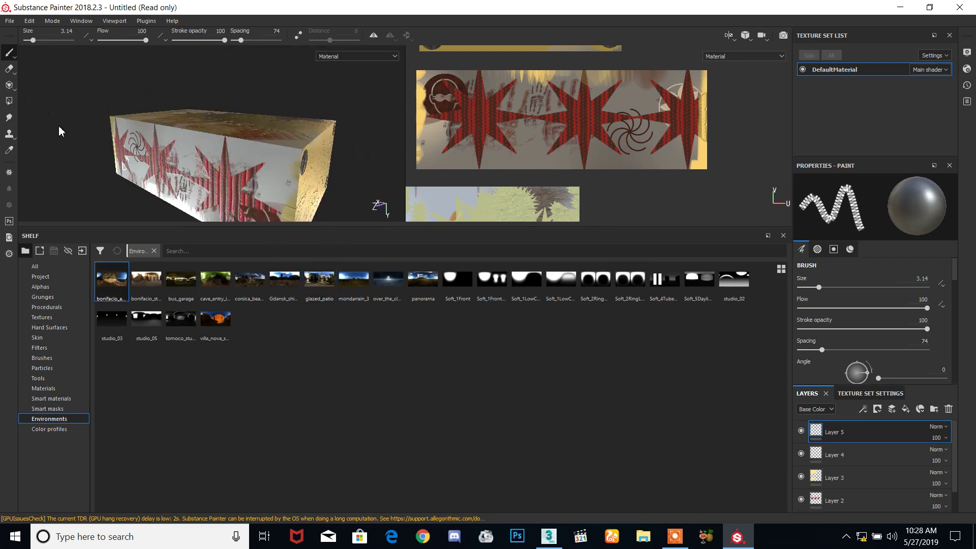
pyautogui.keyDown('alt'); pyautogui.moveTo(80, 152); pyautogui.dragTo(119, 244); pyautogui.keyUp('alt')
# Apply the bonifacio_st environment as the lighting and view the brass face with its screw bolts
pyautogui.click(146, 280)
pyautogui.moveTo(318, 120)
pyautogui.keyDown('alt'); pyautogui.mouseDown()
pyautogui.moveTo(288, 159)
pyautogui.moveTo(277, 157)
pyautogui.moveTo(290, 131)
pyautogui.moveTo(281, 126)
pyautogui.mouseUp(); pyautogui.keyUp('alt')
pyautogui.scroll(5, 295, 145)
pyautogui.scroll(-2, 294, 146)
pyautogui.scroll(-12, 288, 160)
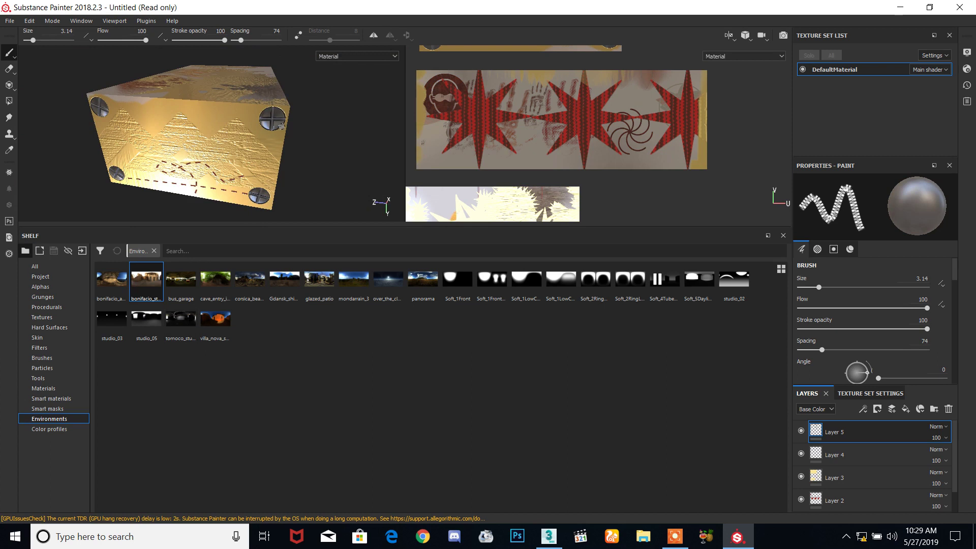
# Show the color profiles category in the shelf and examine the painted box from several sides
pyautogui.click(51, 429)
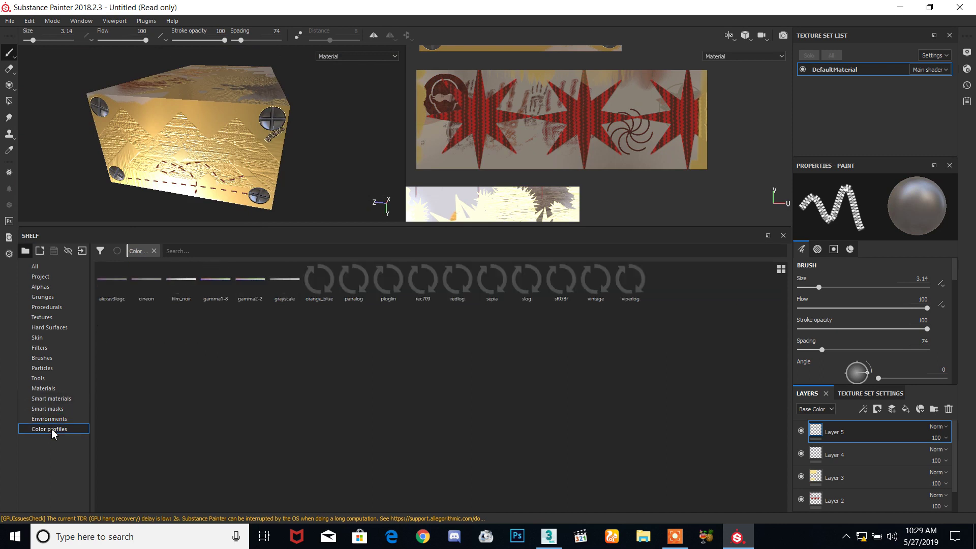
pyautogui.scroll(2, 281, 135)
pyautogui.scroll(-6, 283, 135)
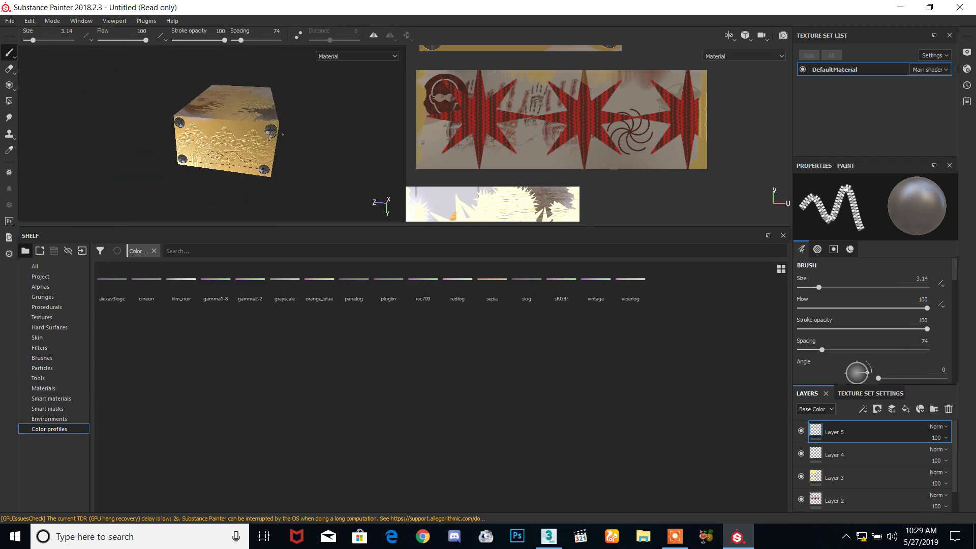
pyautogui.keyDown('alt'); pyautogui.moveTo(288, 152); pyautogui.dragTo(294, 122); pyautogui.keyUp('alt')
pyautogui.scroll(-6, 206, 119)
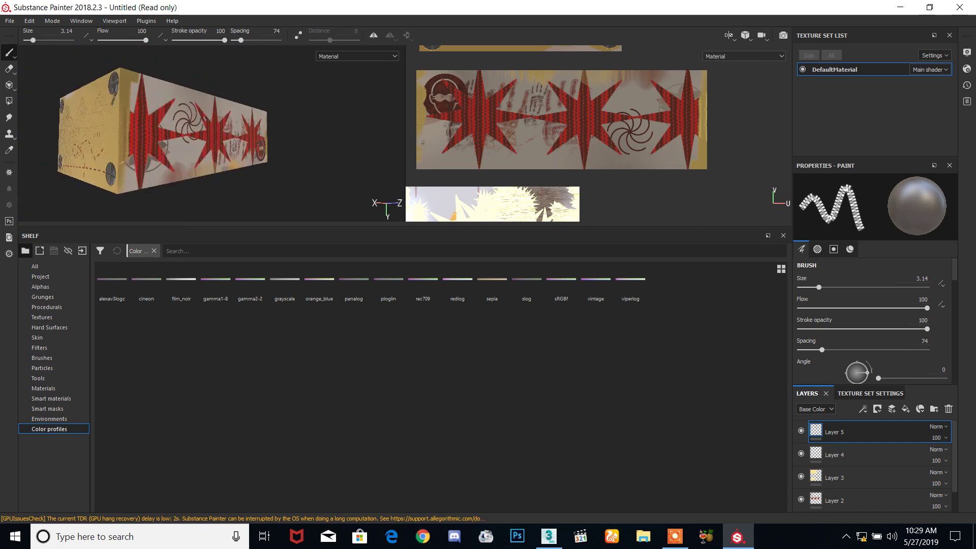
pyautogui.keyDown('alt'); pyautogui.moveTo(191, 147); pyautogui.dragTo(258, 158); pyautogui.keyUp('alt')
pyautogui.keyDown('alt'); pyautogui.moveTo(174, 115); pyautogui.dragTo(143, 158, button='middle'); pyautogui.keyUp('alt')
pyautogui.keyDown('alt'); pyautogui.moveTo(143, 158); pyautogui.dragTo(254, 179); pyautogui.keyUp('alt')
pyautogui.keyDown('alt'); pyautogui.moveTo(275, 107); pyautogui.dragTo(230, 164); pyautogui.keyUp('alt')
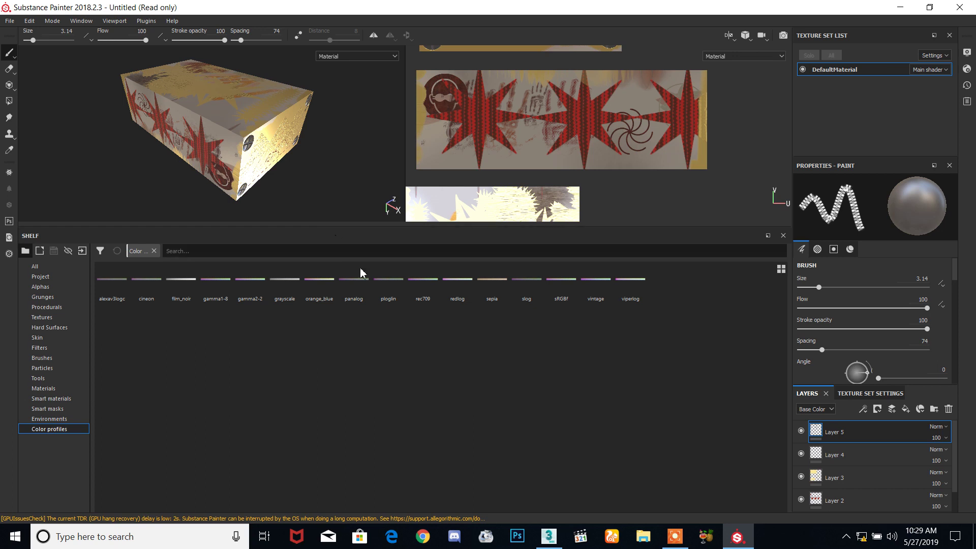
pyautogui.click(680, 540)
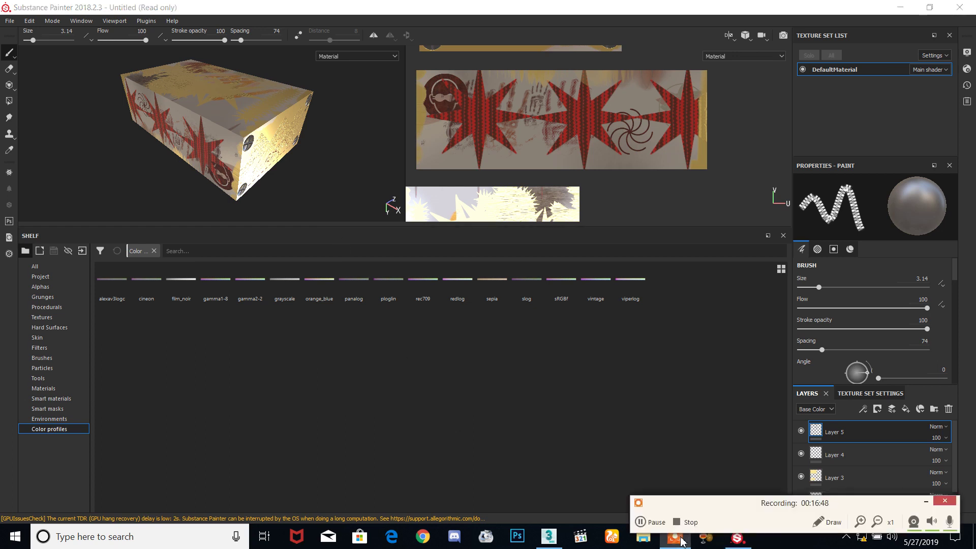